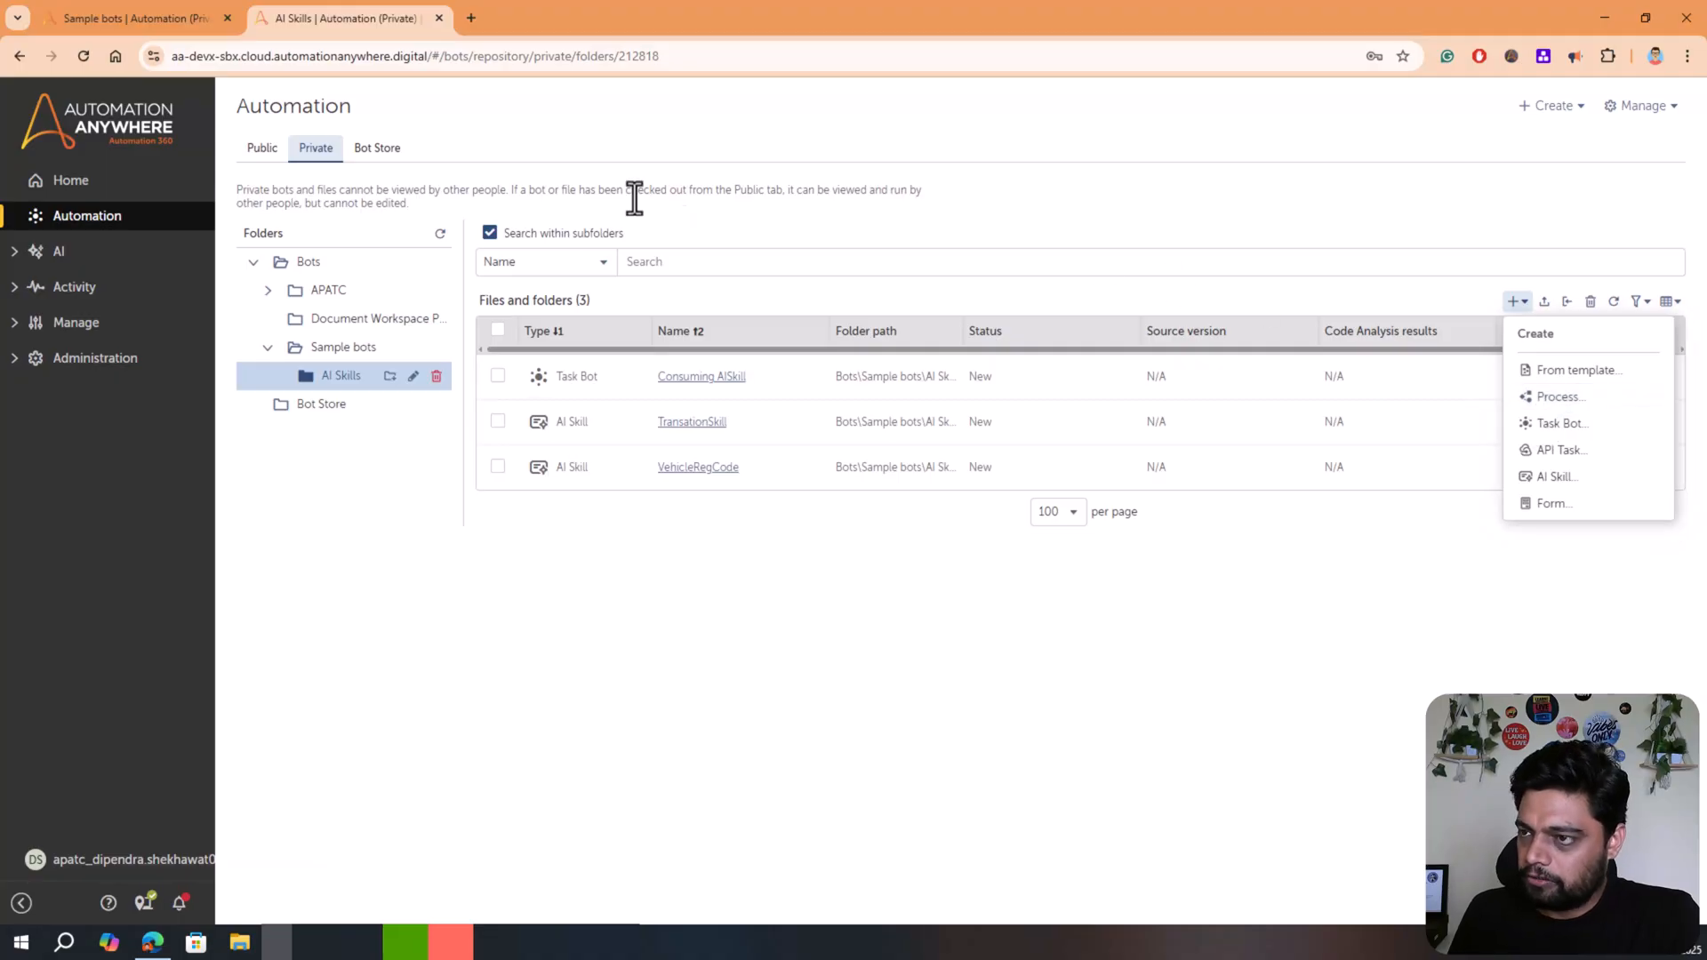
# Create a process named DigiAssist in the Bots\Sample bots\AI Skills folder and open it for editing
pyautogui.click(128, 13)
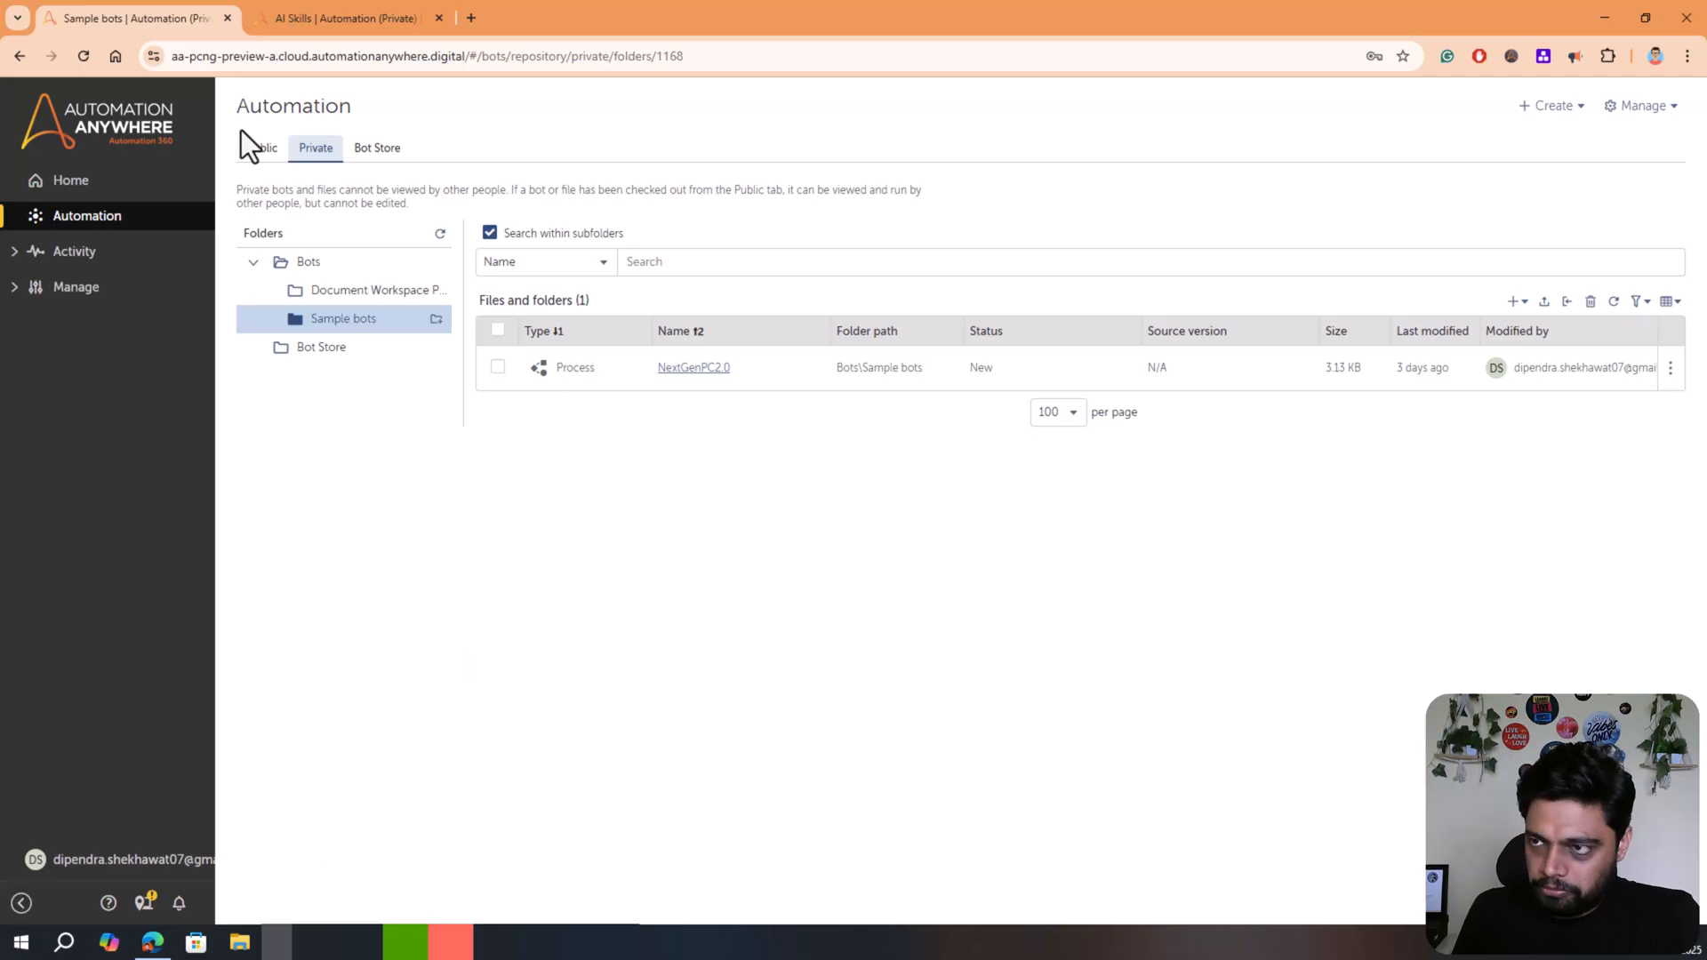
pyautogui.click(315, 22)
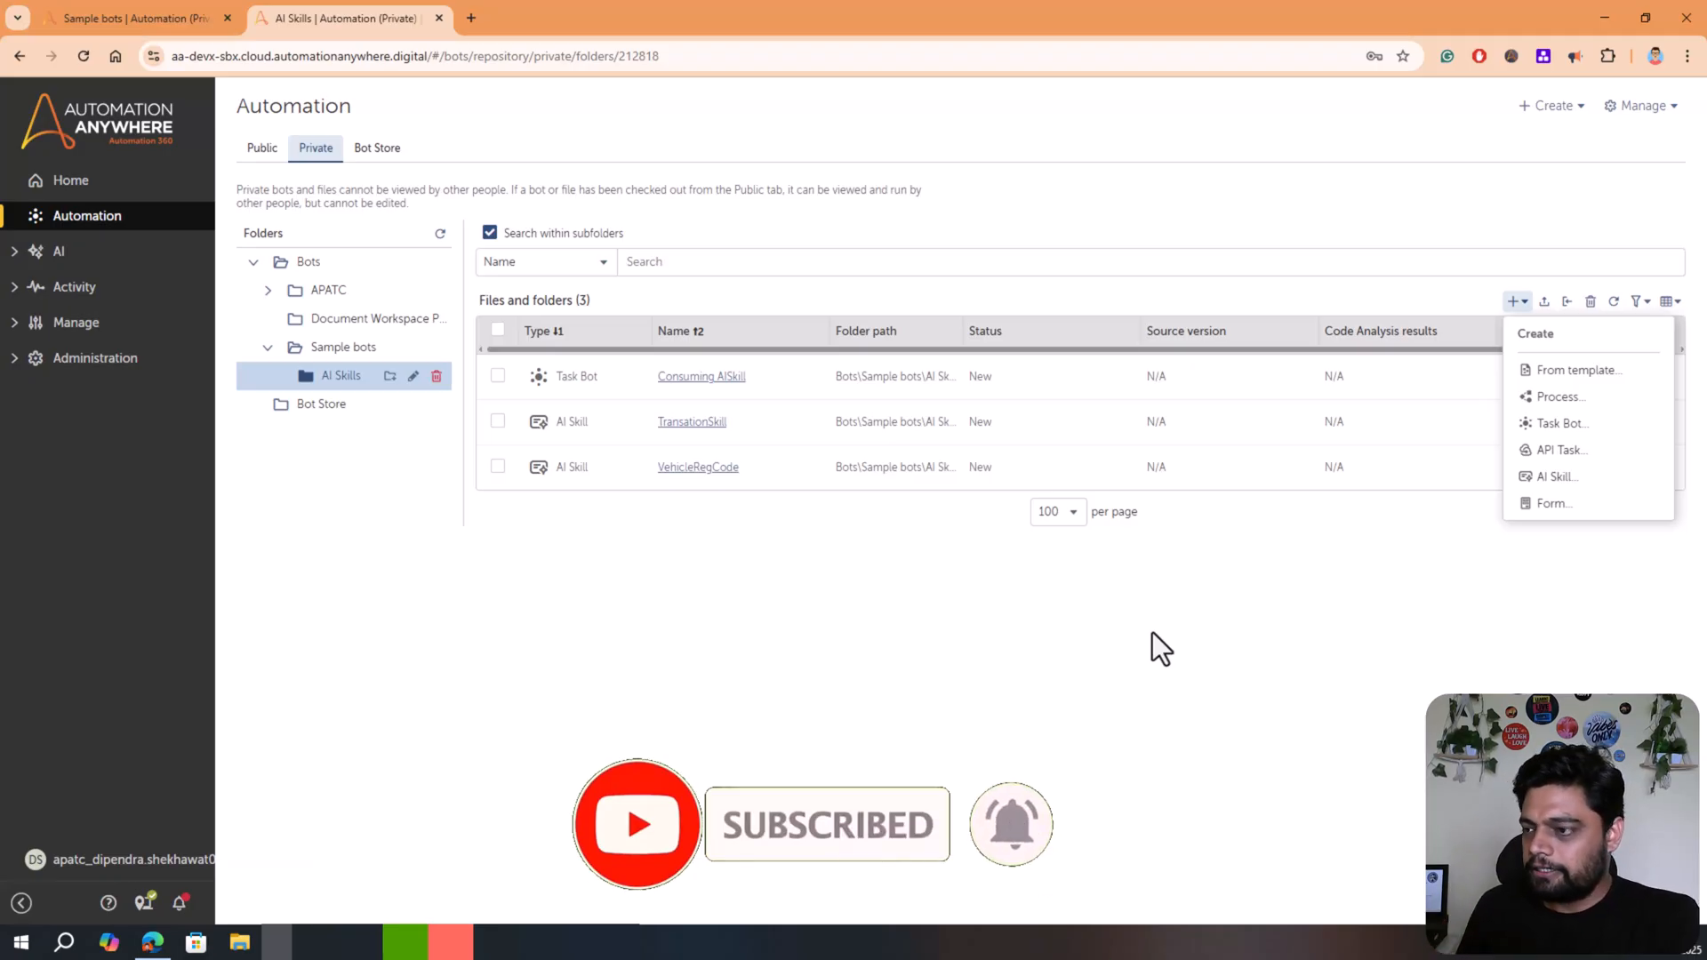
pyautogui.click(1561, 400)
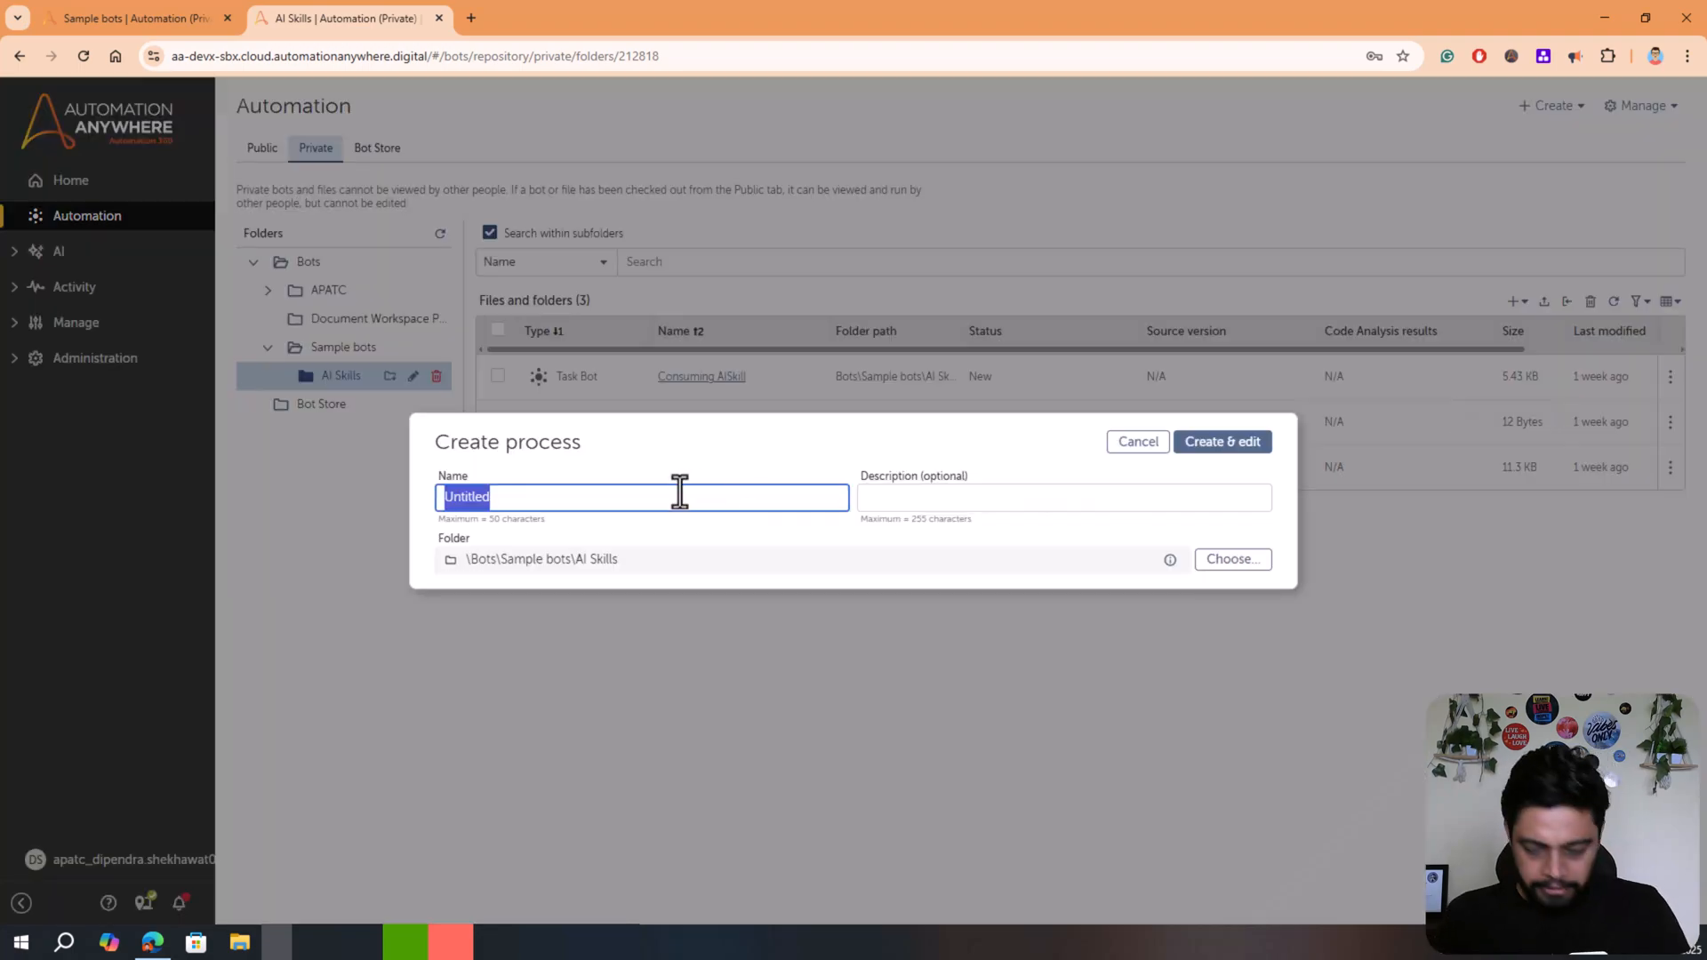
pyautogui.write('DigiAssist')
pyautogui.click(1239, 441)
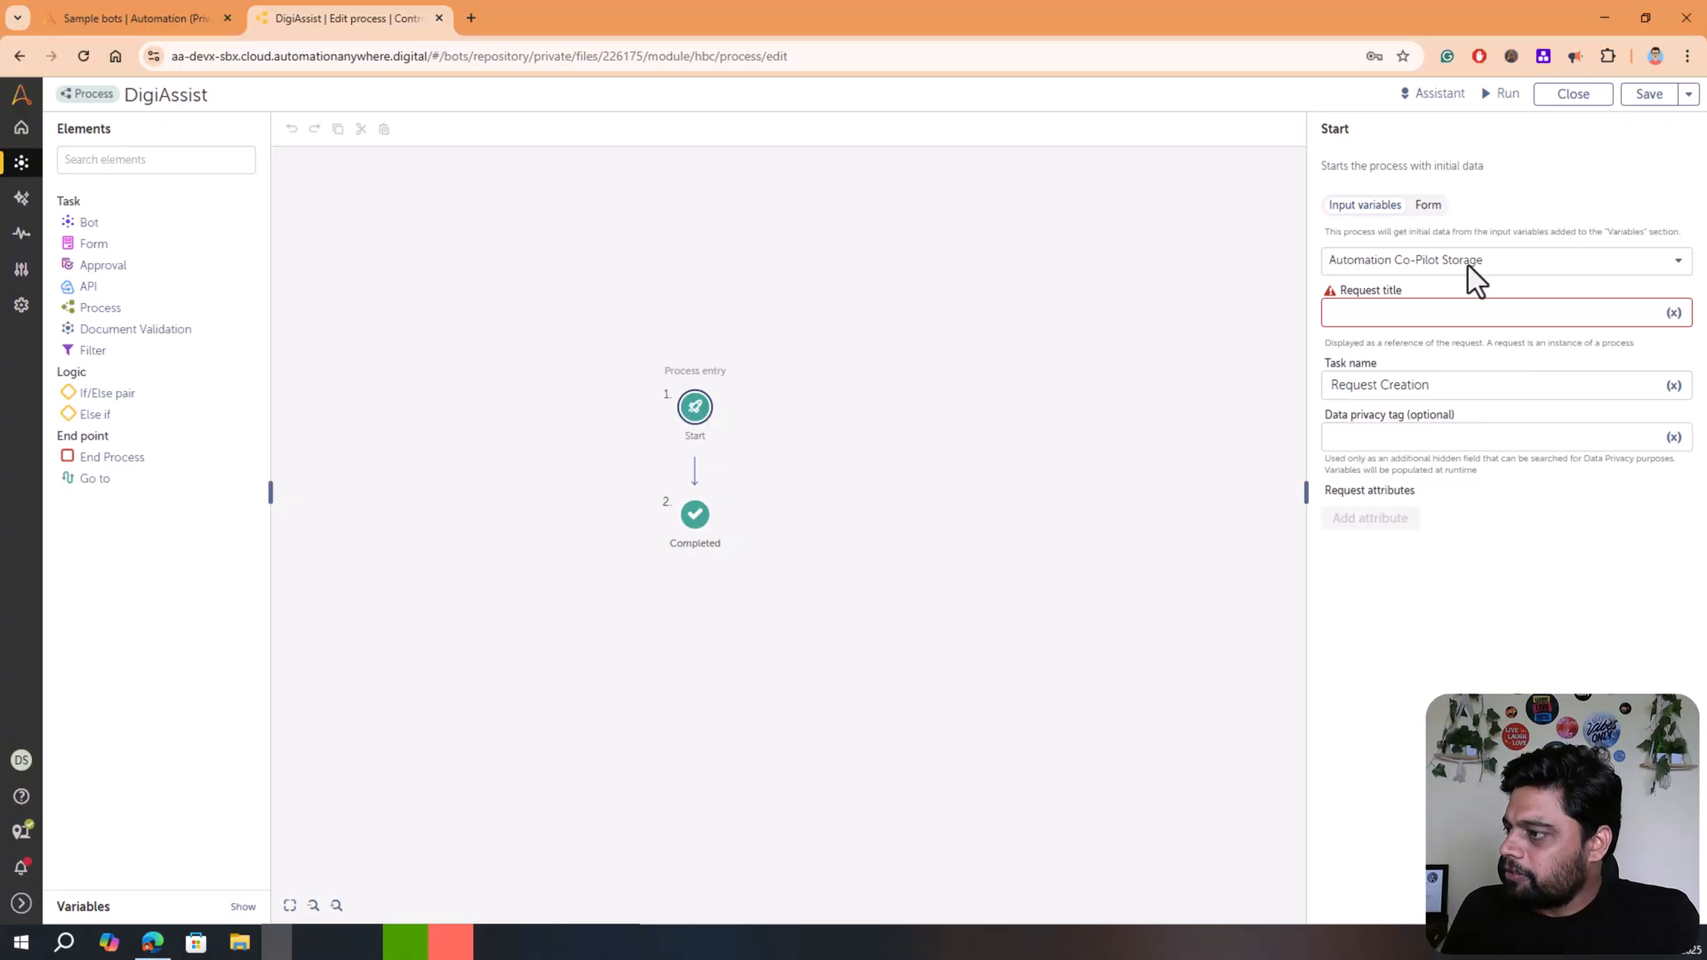
# Set the process to start with a form, and add Bot, API, Form and Process tasks in that order before Completed
pyautogui.click(1429, 212)
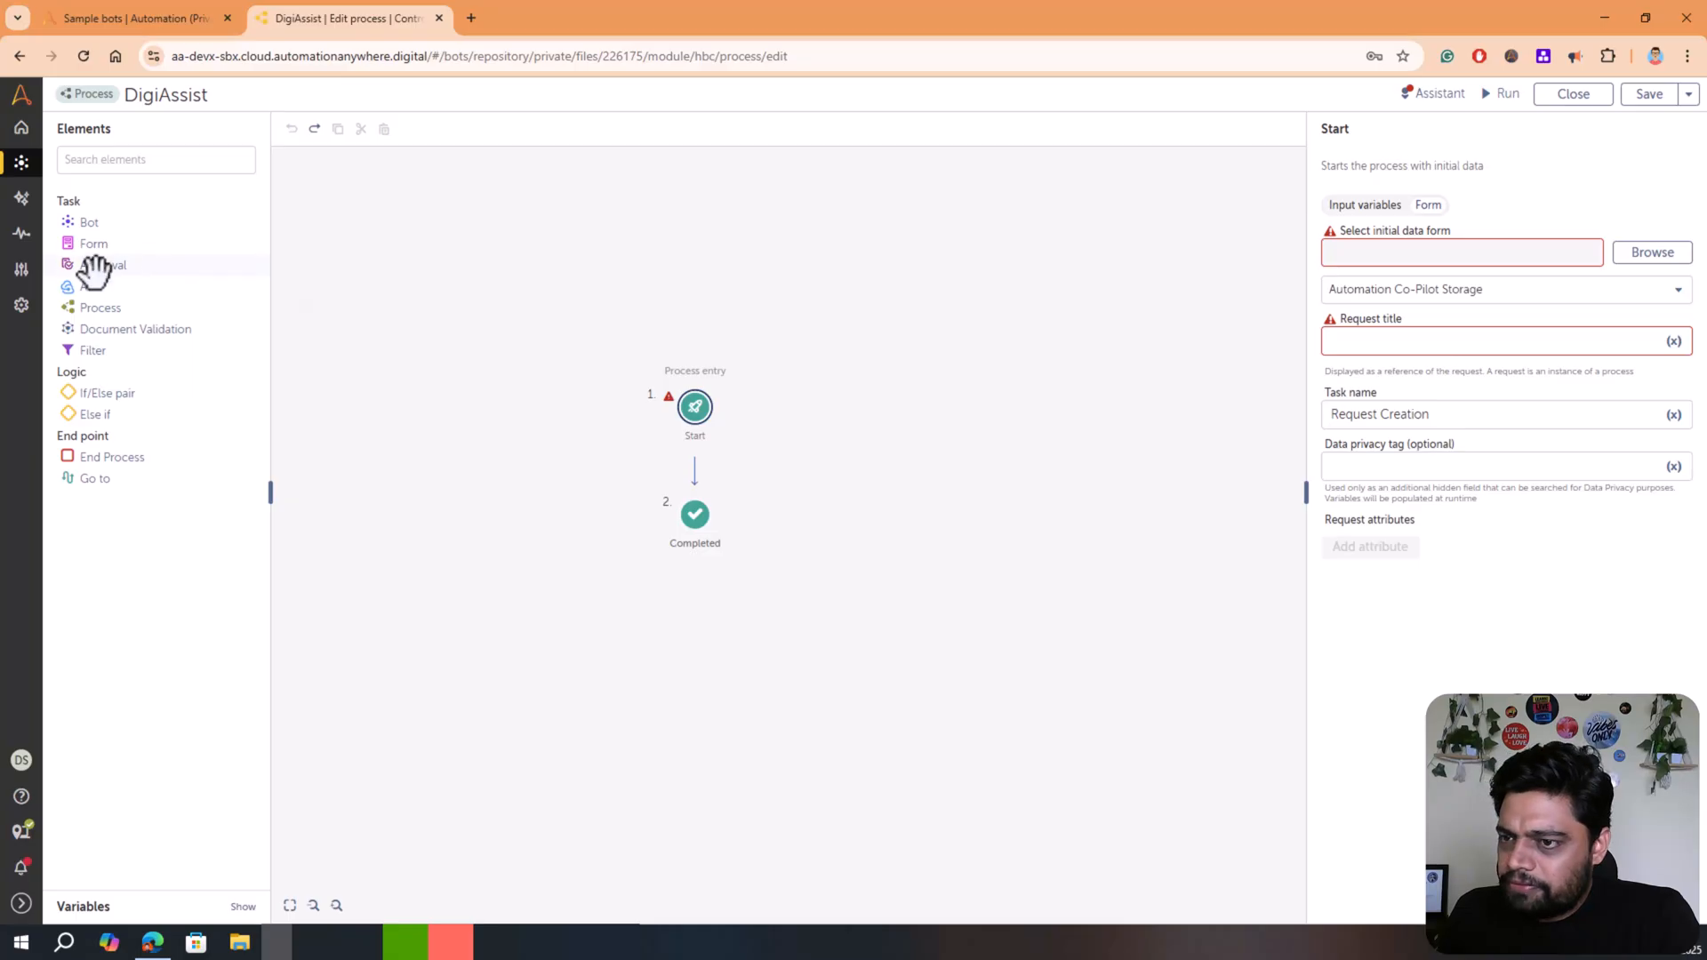
pyautogui.moveTo(97, 245); pyautogui.dragTo(706, 470)
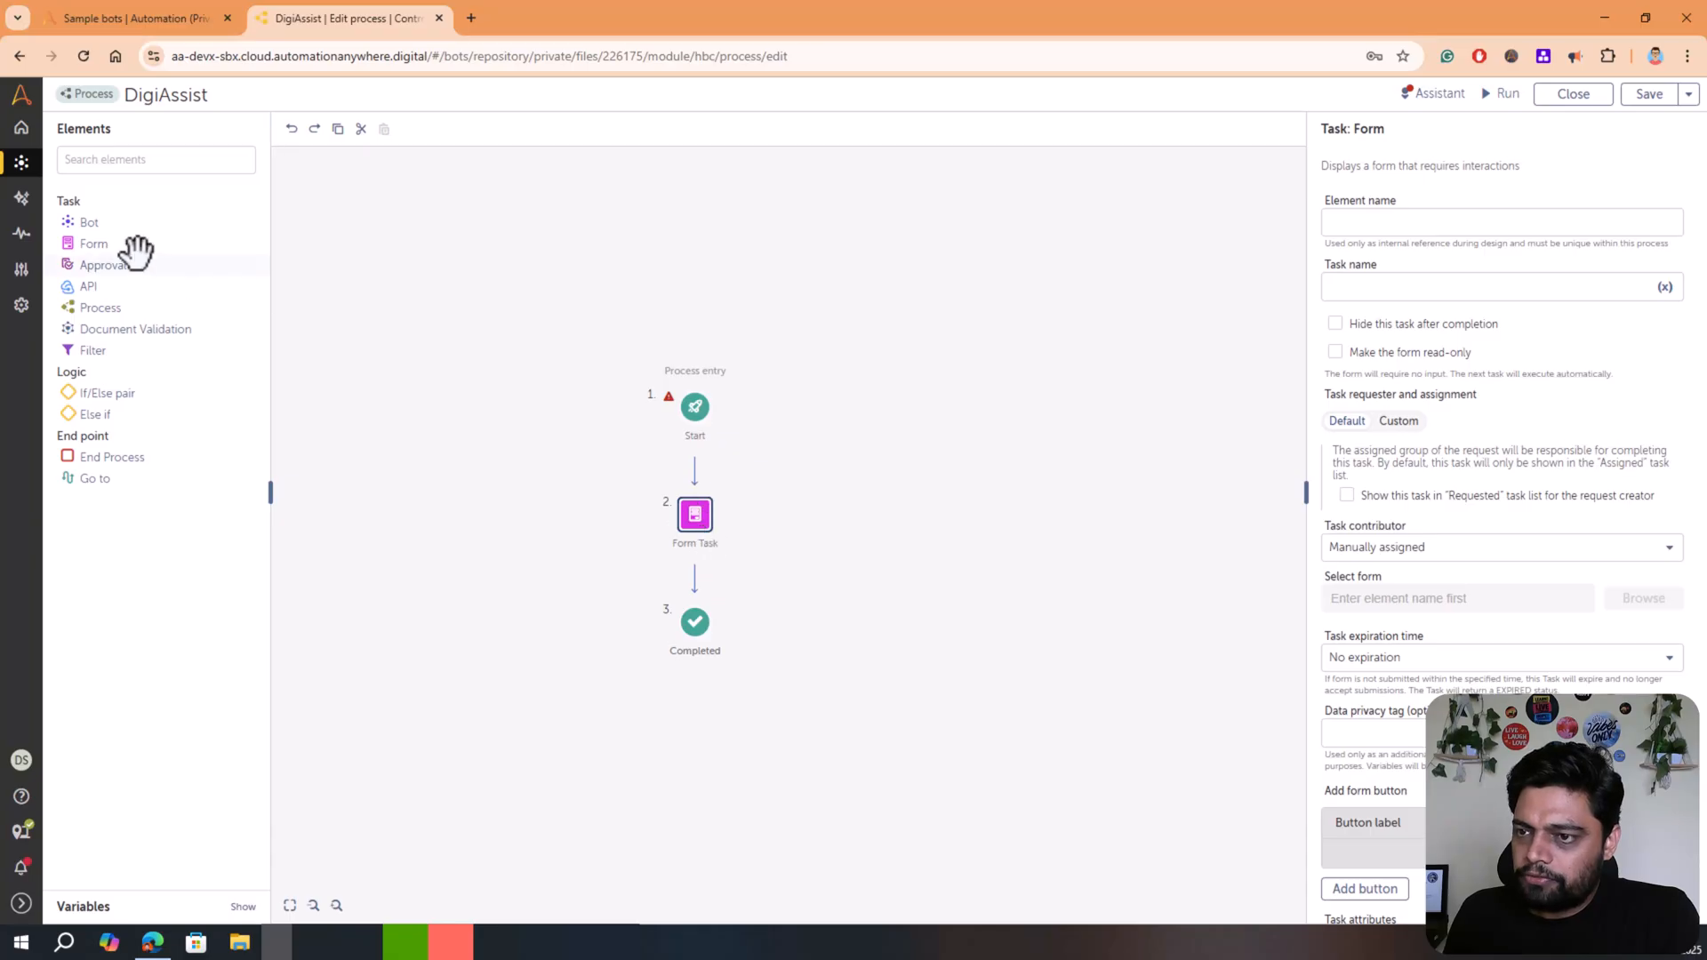
pyautogui.moveTo(86, 224); pyautogui.dragTo(711, 498)
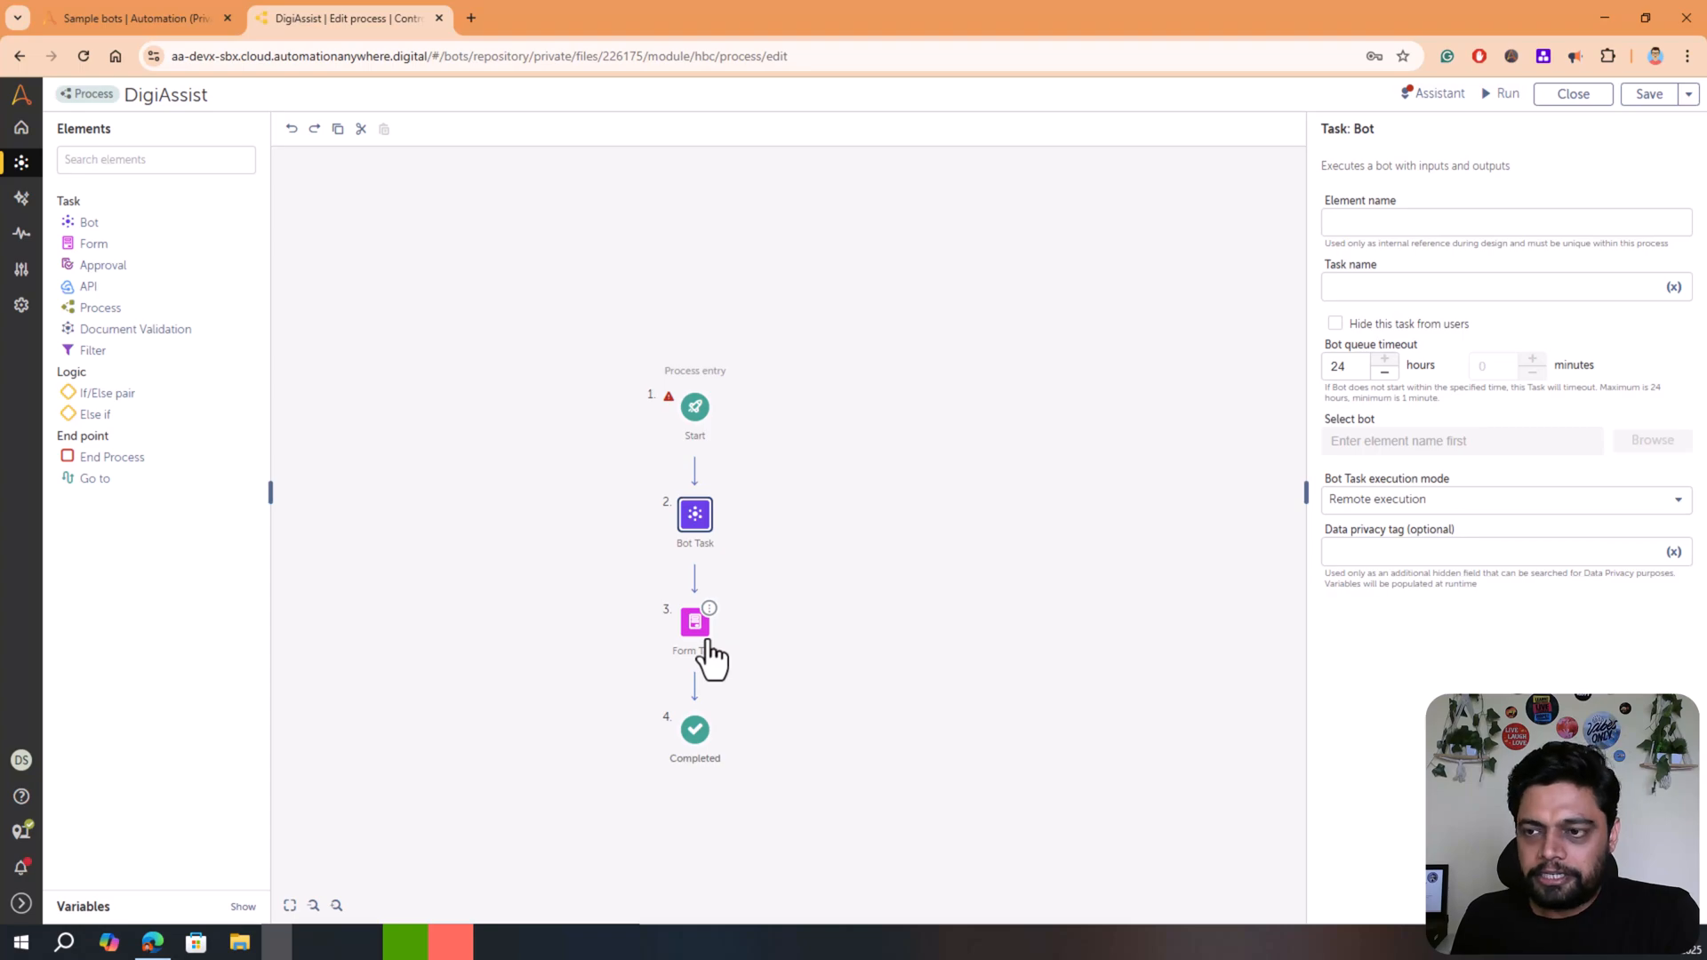
pyautogui.moveTo(79, 286); pyautogui.dragTo(714, 585)
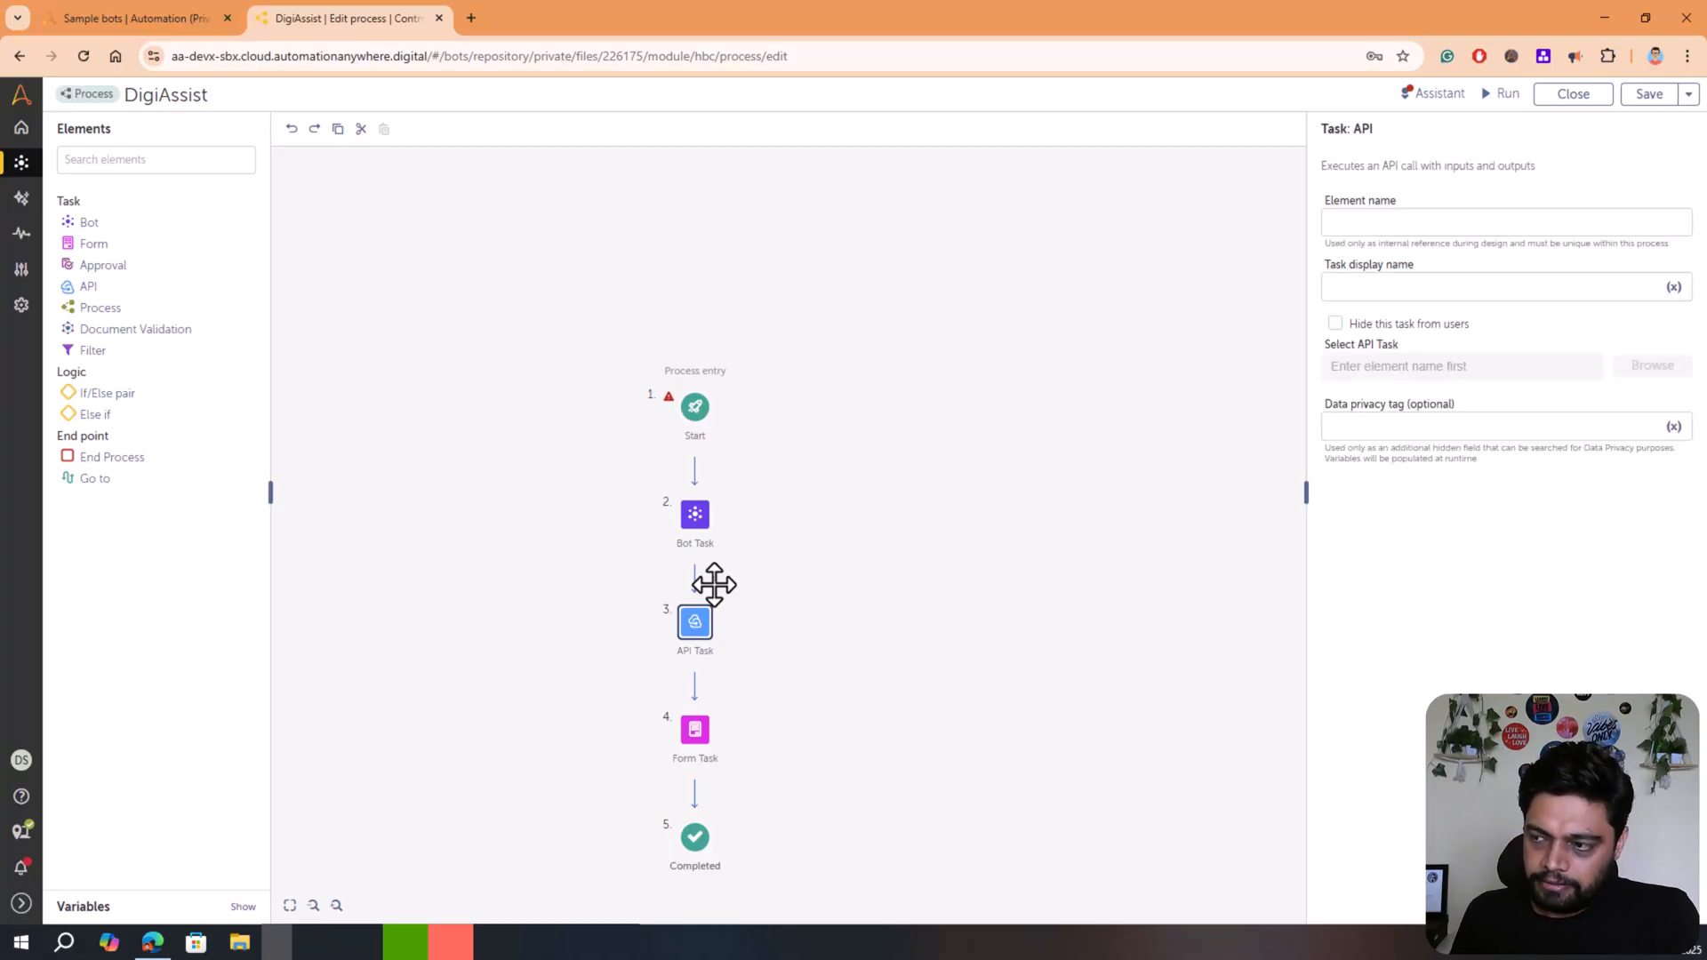
pyautogui.moveTo(770, 530); pyautogui.dragTo(766, 377)
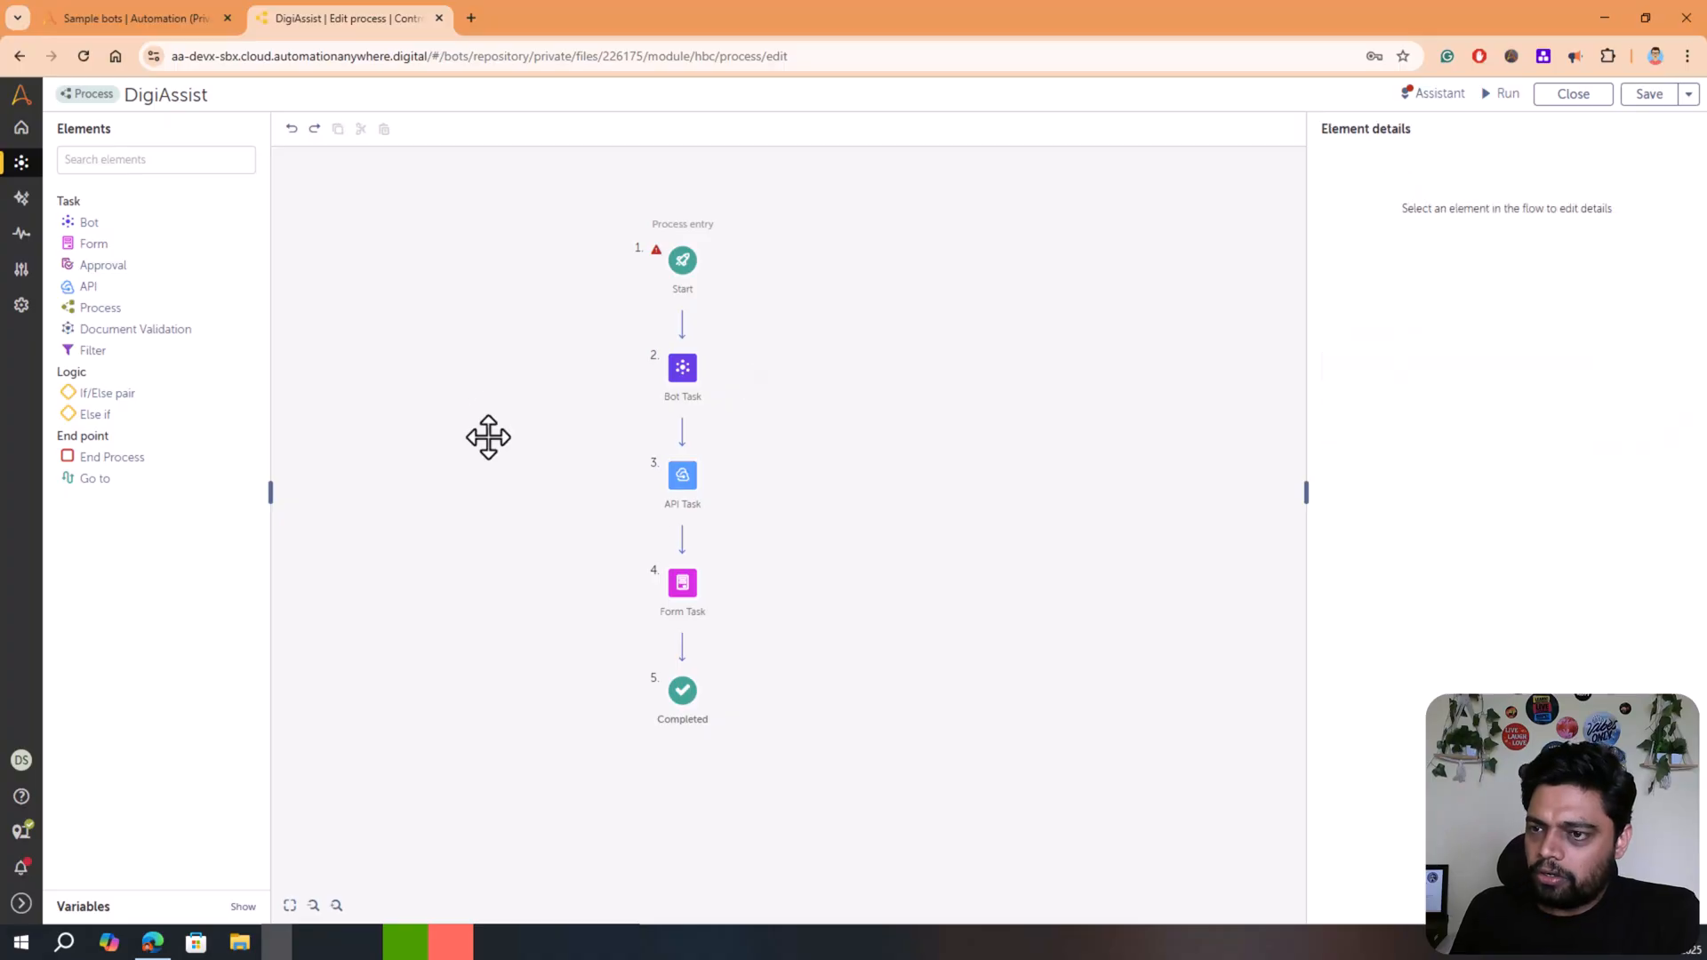
pyautogui.click(118, 306)
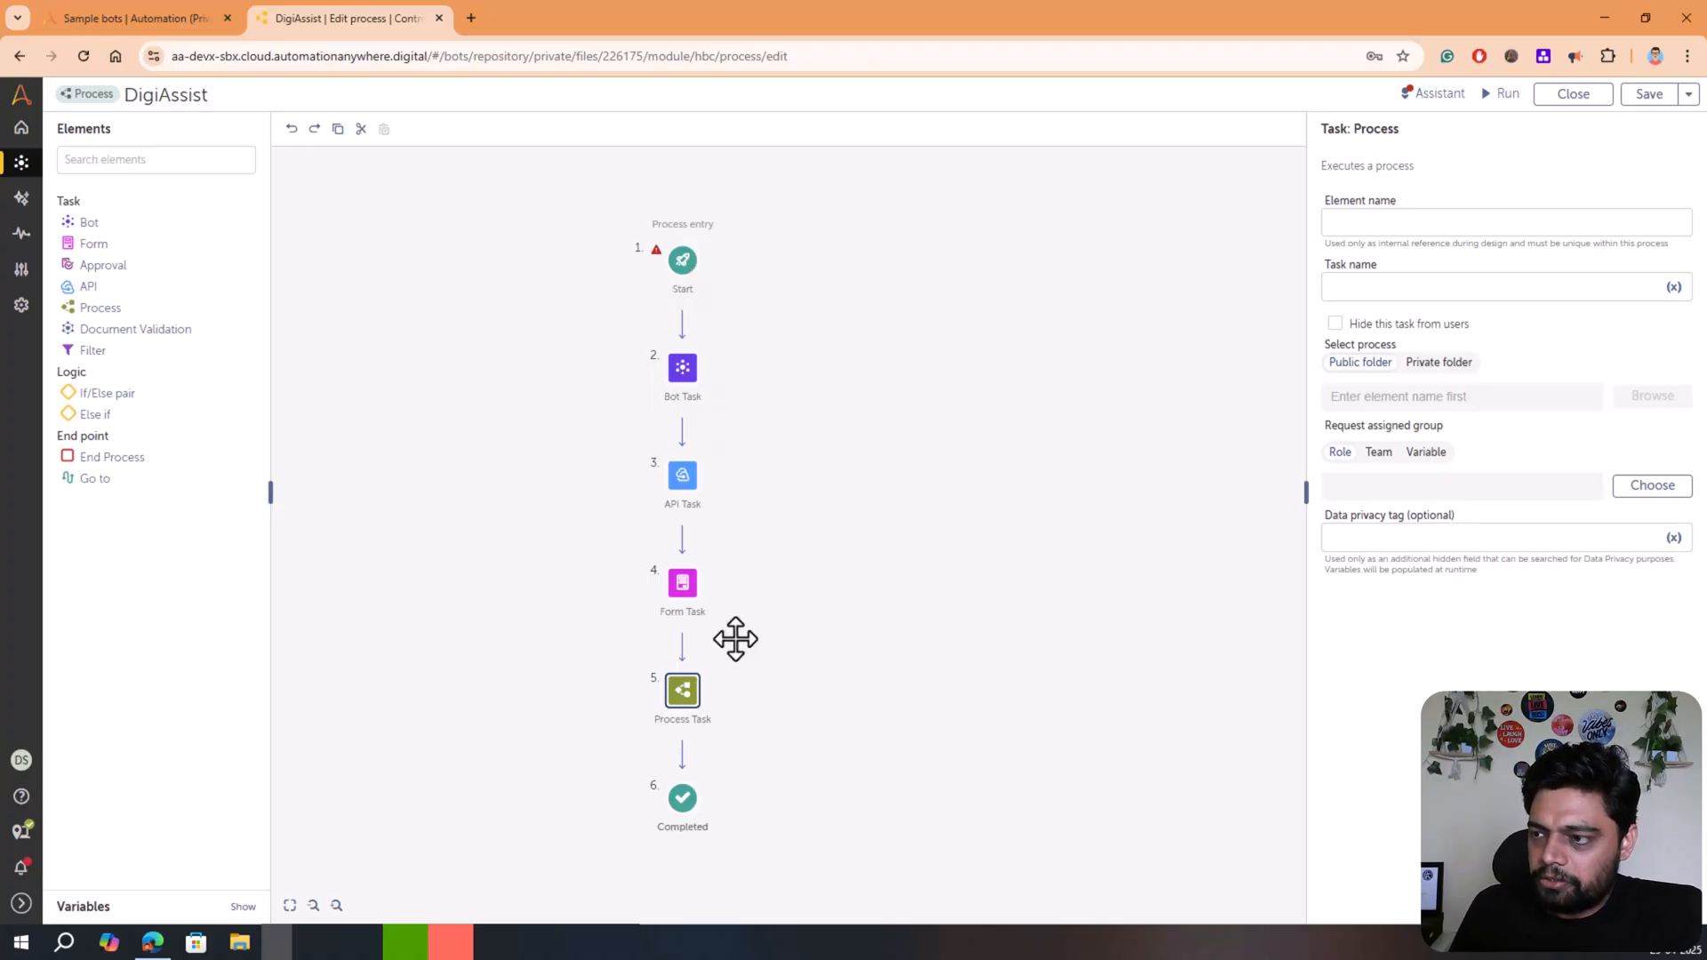
pyautogui.moveTo(899, 583); pyautogui.dragTo(866, 503)
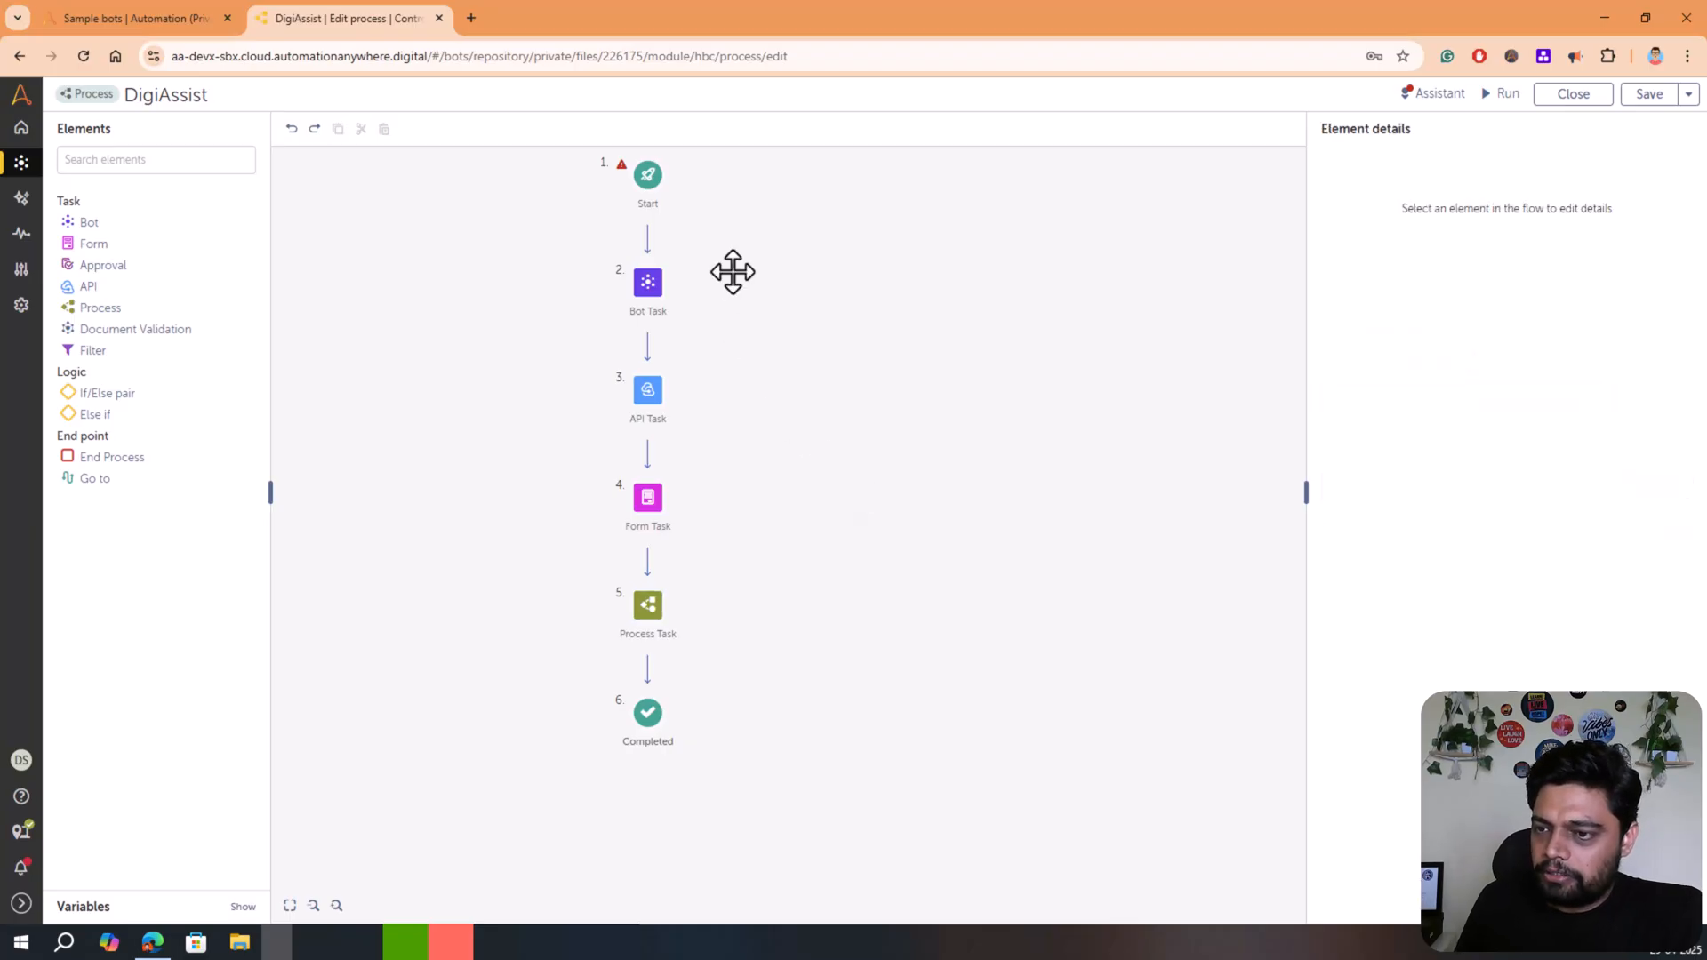
# Insert an If/Else pair before the Process task, with an API task and an Approval task in the Else branch
pyautogui.moveTo(117, 392); pyautogui.dragTo(686, 556)
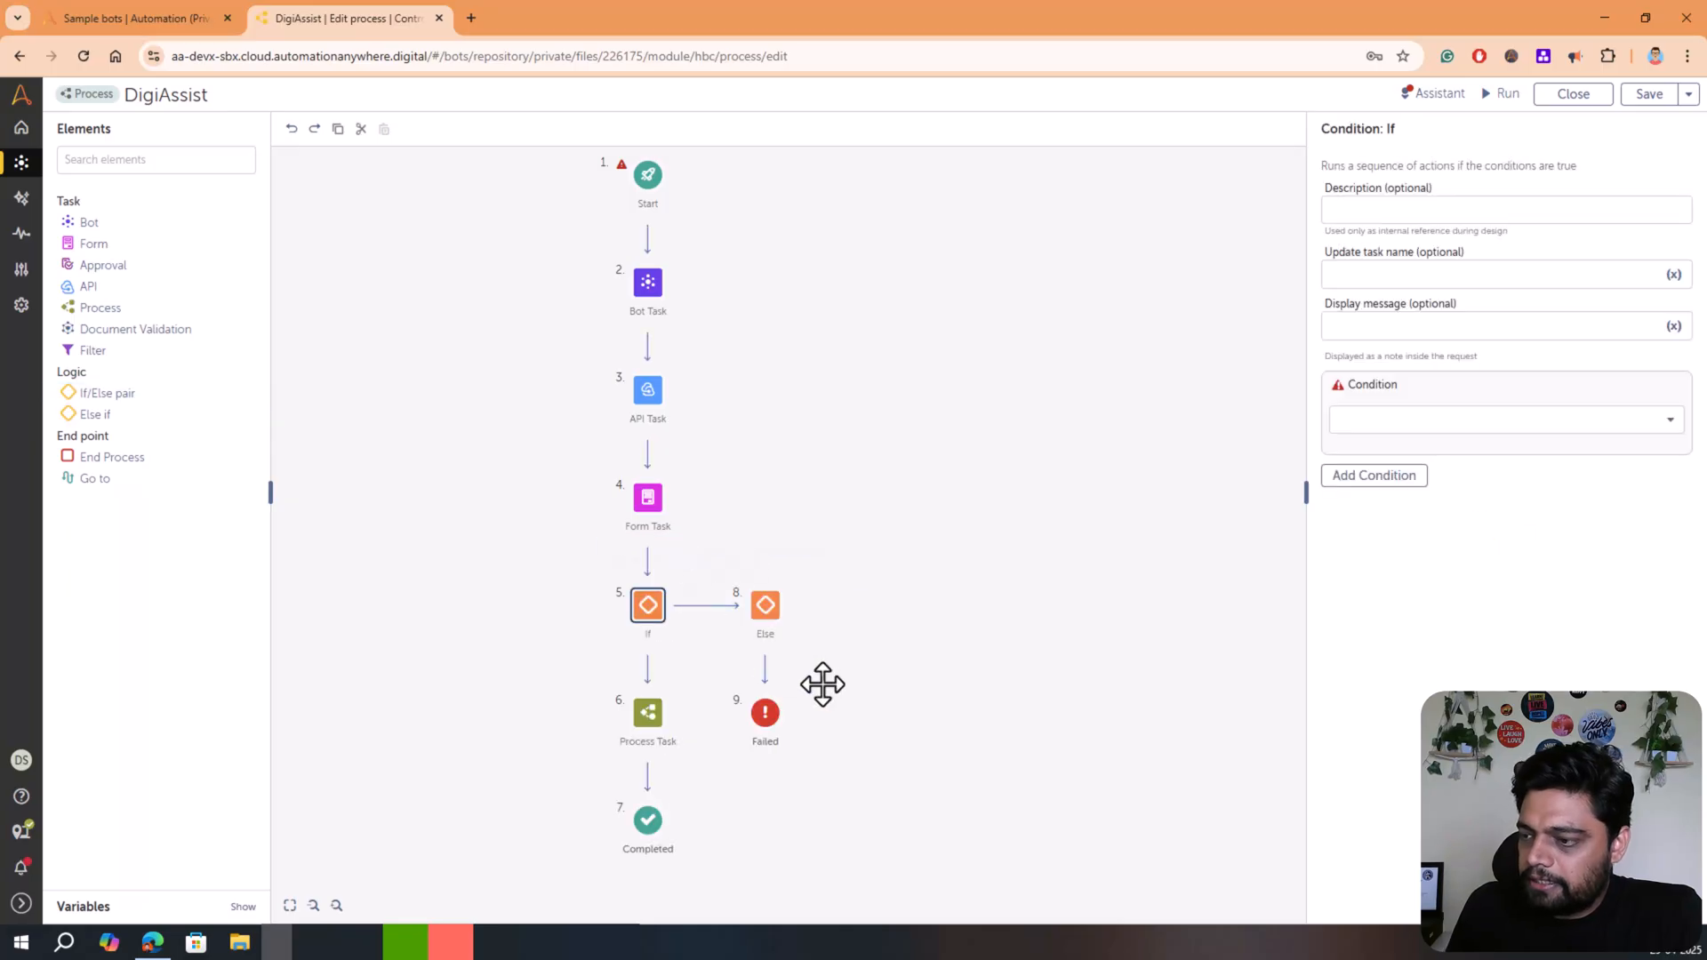
pyautogui.moveTo(86, 285); pyautogui.dragTo(768, 707)
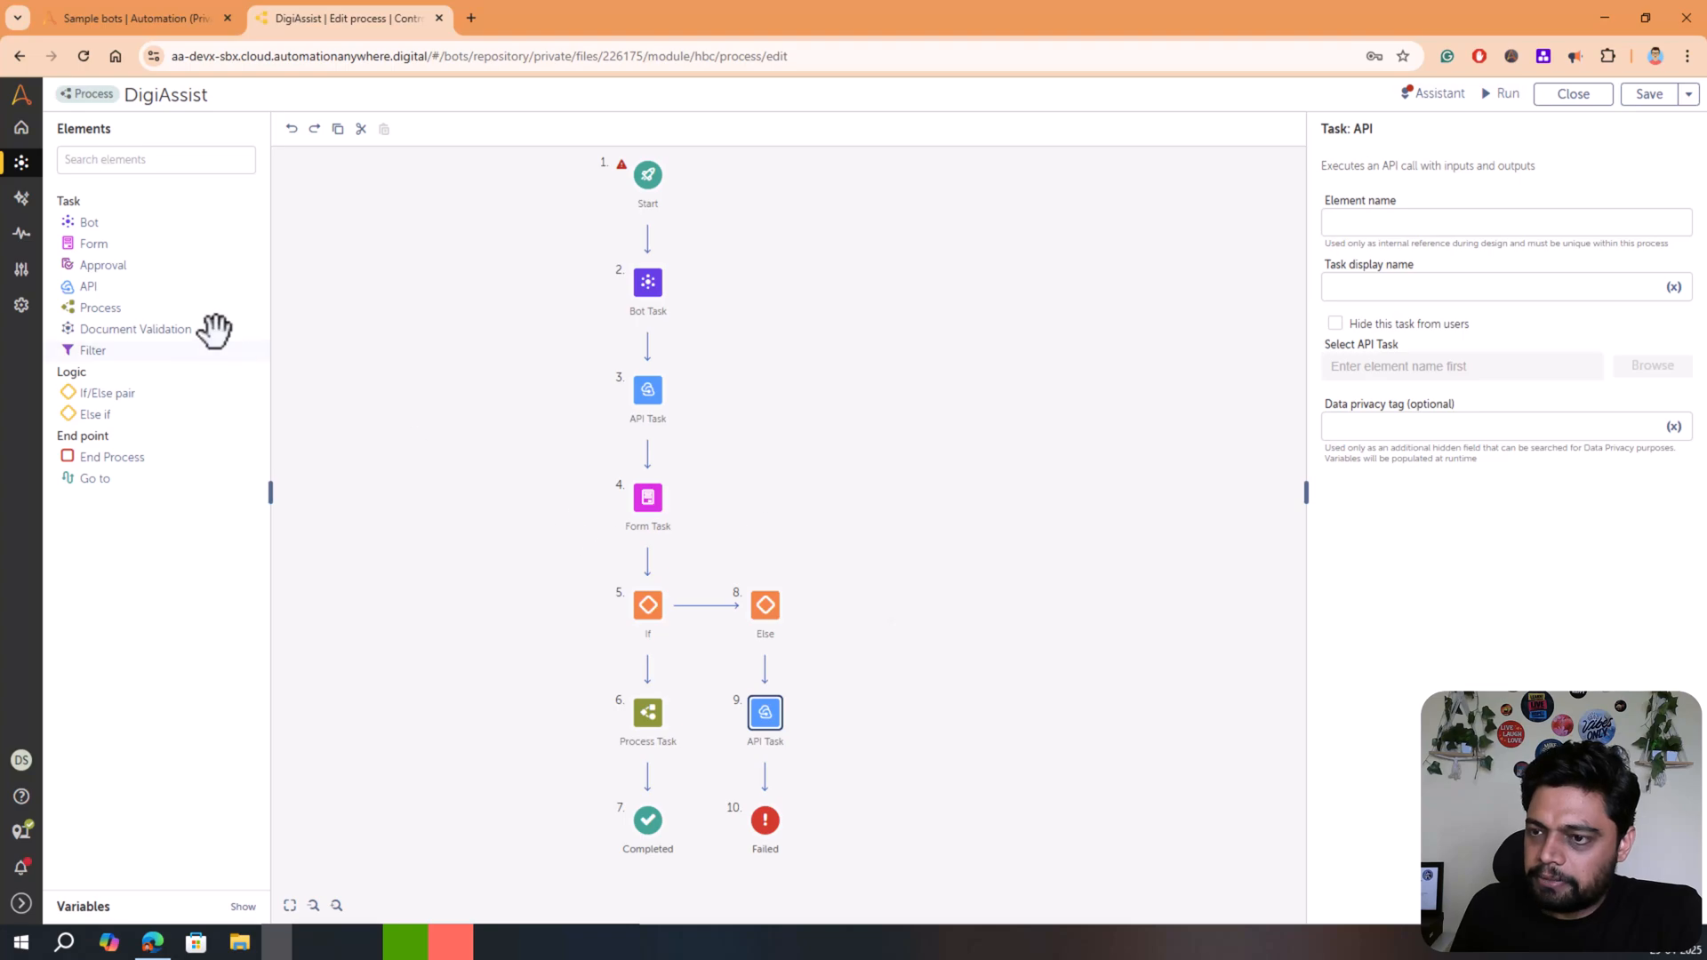
pyautogui.moveTo(104, 265); pyautogui.dragTo(785, 811)
pyautogui.moveTo(879, 711); pyautogui.dragTo(739, 424)
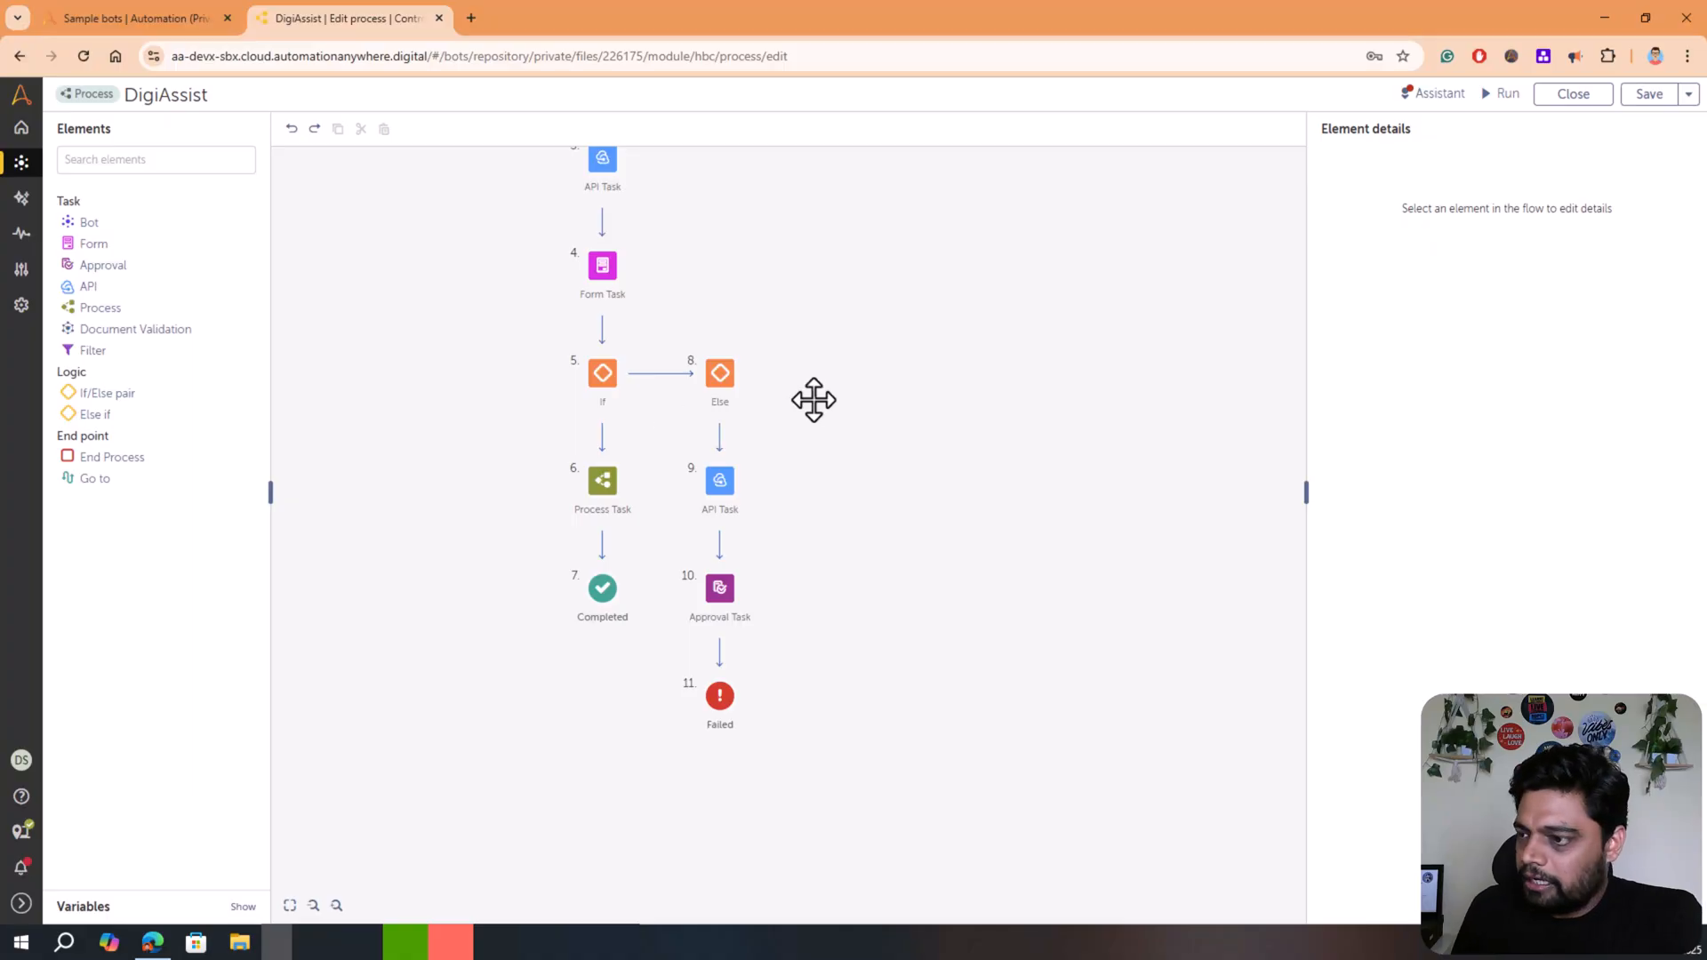
pyautogui.scroll(4, 812, 397)
pyautogui.moveTo(820, 679); pyautogui.dragTo(717, 522)
pyautogui.moveTo(1058, 702); pyautogui.dragTo(948, 484)
pyautogui.moveTo(1054, 606); pyautogui.dragTo(1136, 581)
pyautogui.scroll(5, 949, 614)
pyautogui.scroll(2, 662, 647)
pyautogui.scroll(-5, 866, 557)
# Switch to the preview Control Room and create a process named DigiAssist in its Sample bots folder
pyautogui.hotkey('ctrl', 'shift', 'Tab')
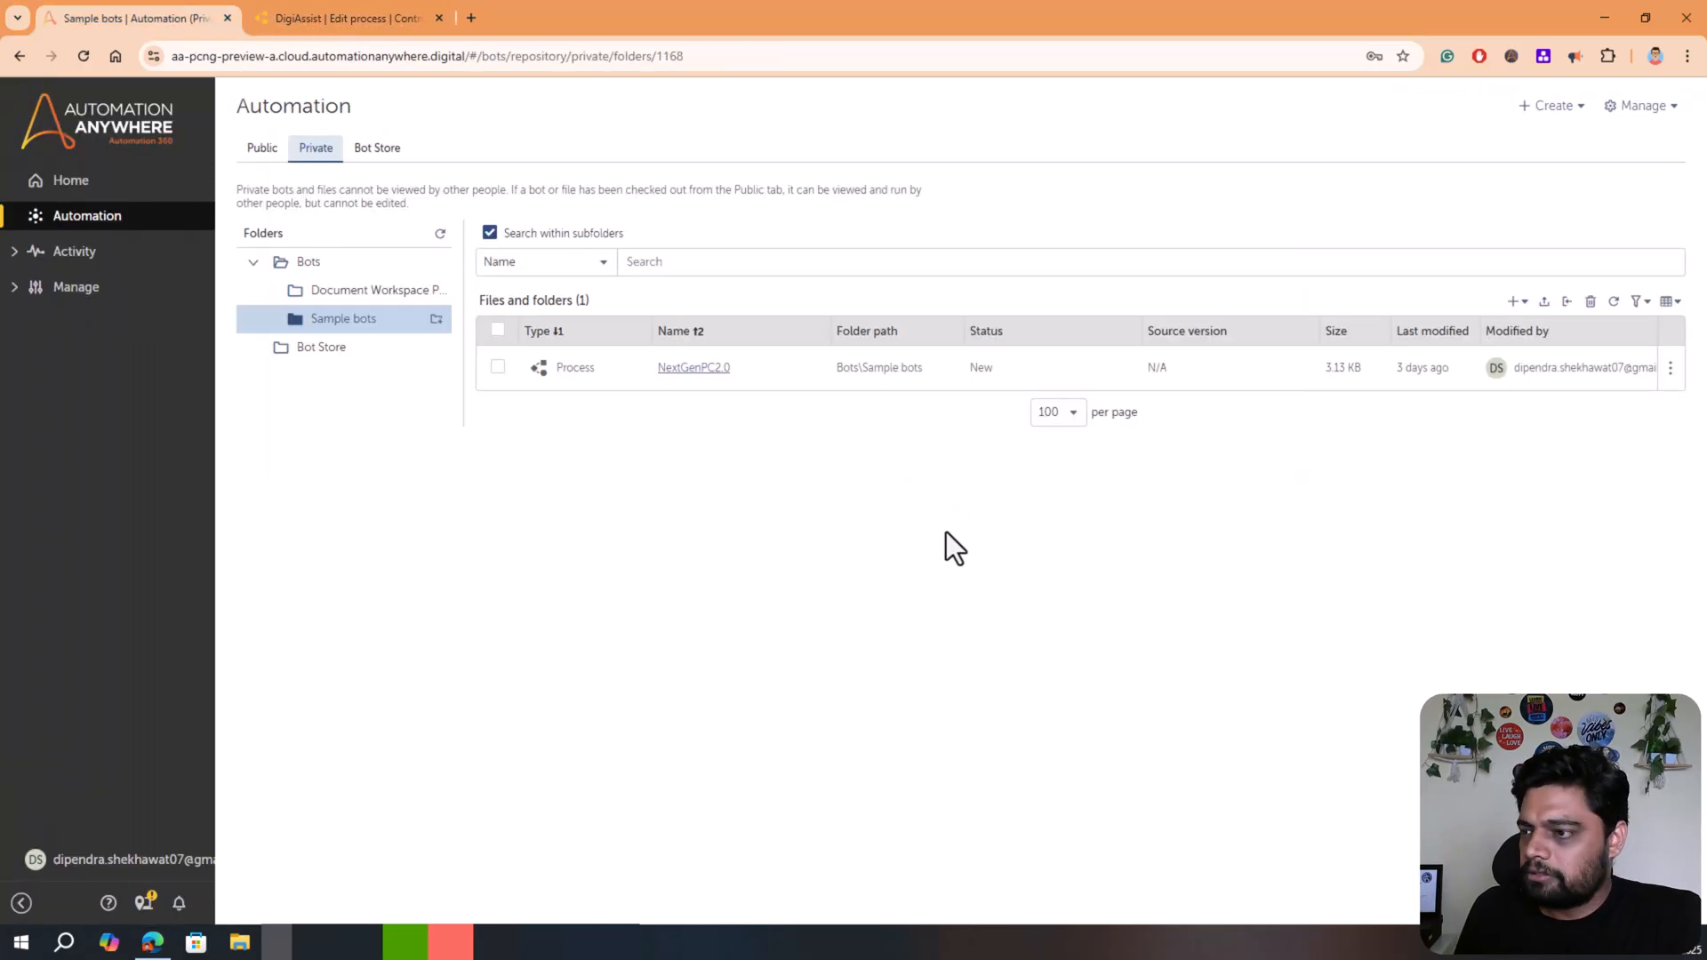
pyautogui.click(1518, 303)
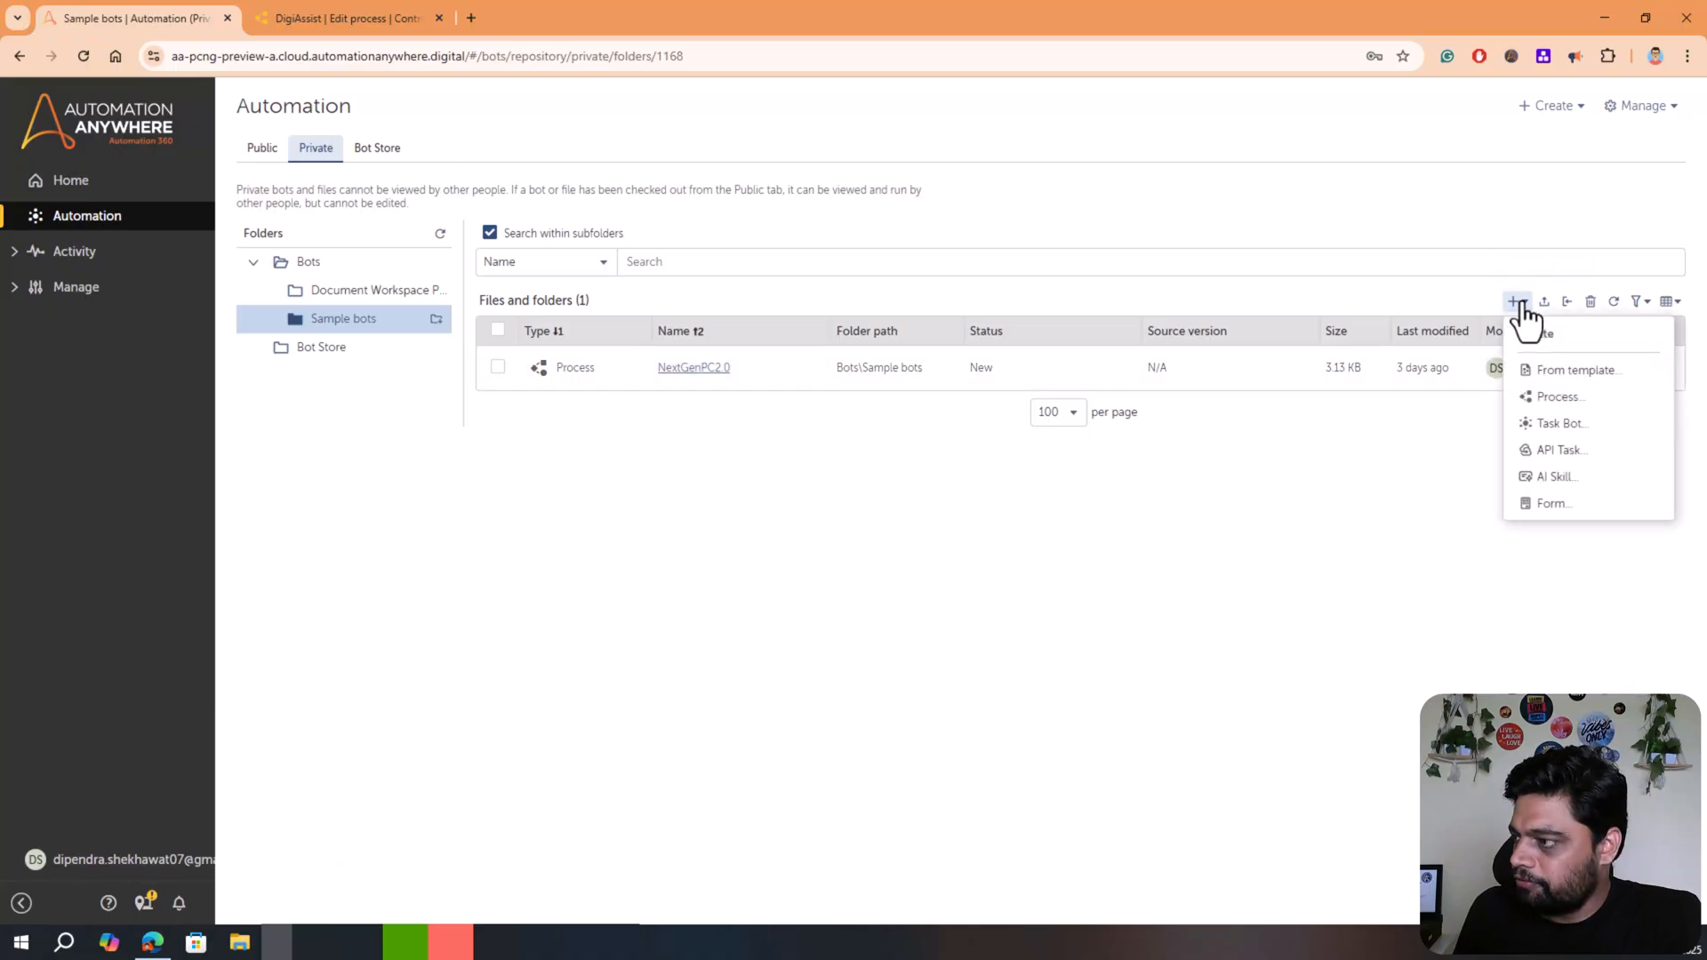
pyautogui.click(1566, 400)
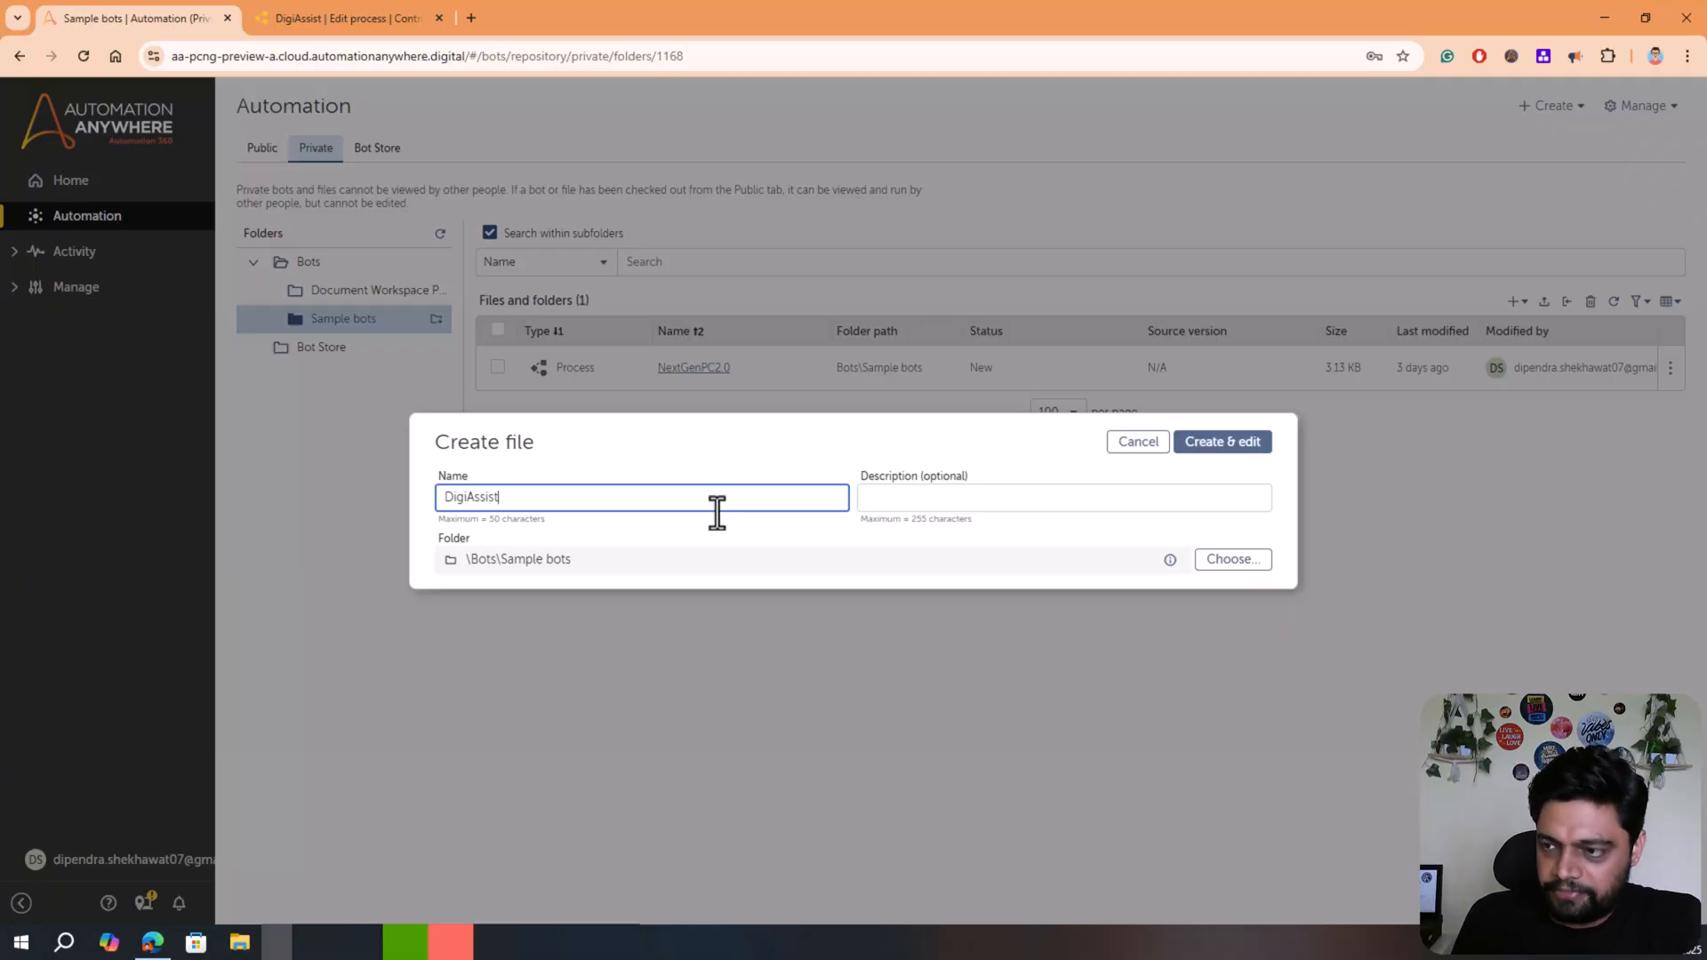
pyautogui.press('Return')
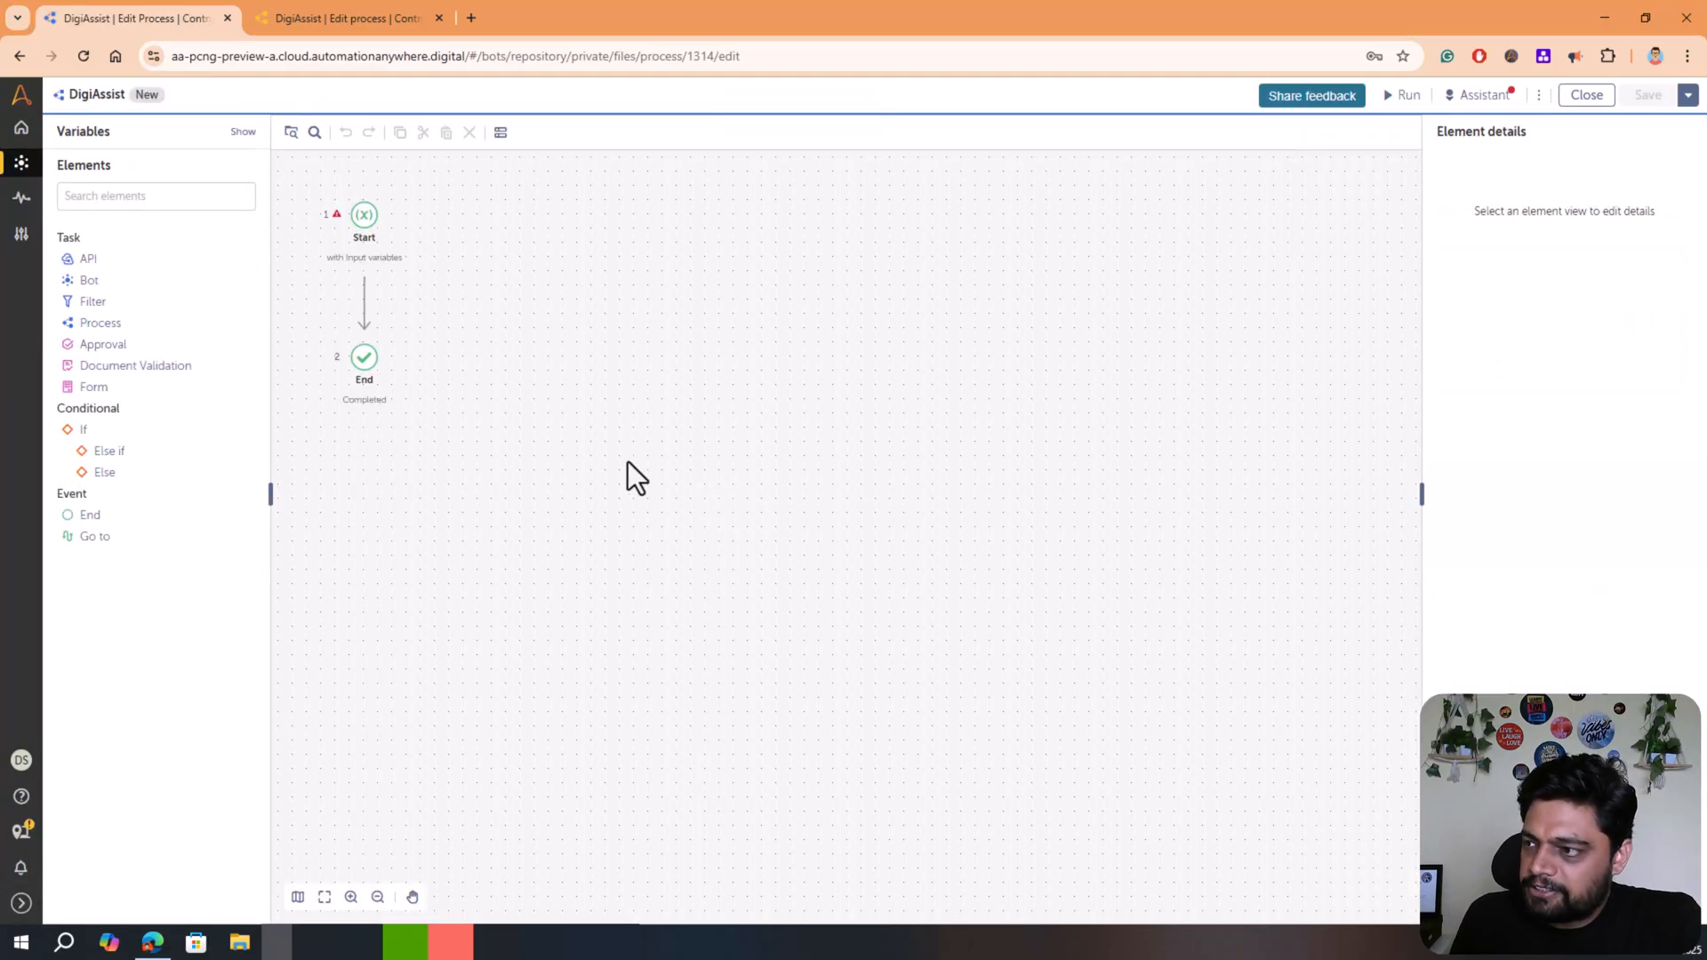
# Compare the blank process with the classic editor's flow, and move its Start and End elements freely toward the middle of the canvas
pyautogui.click(293, 16)
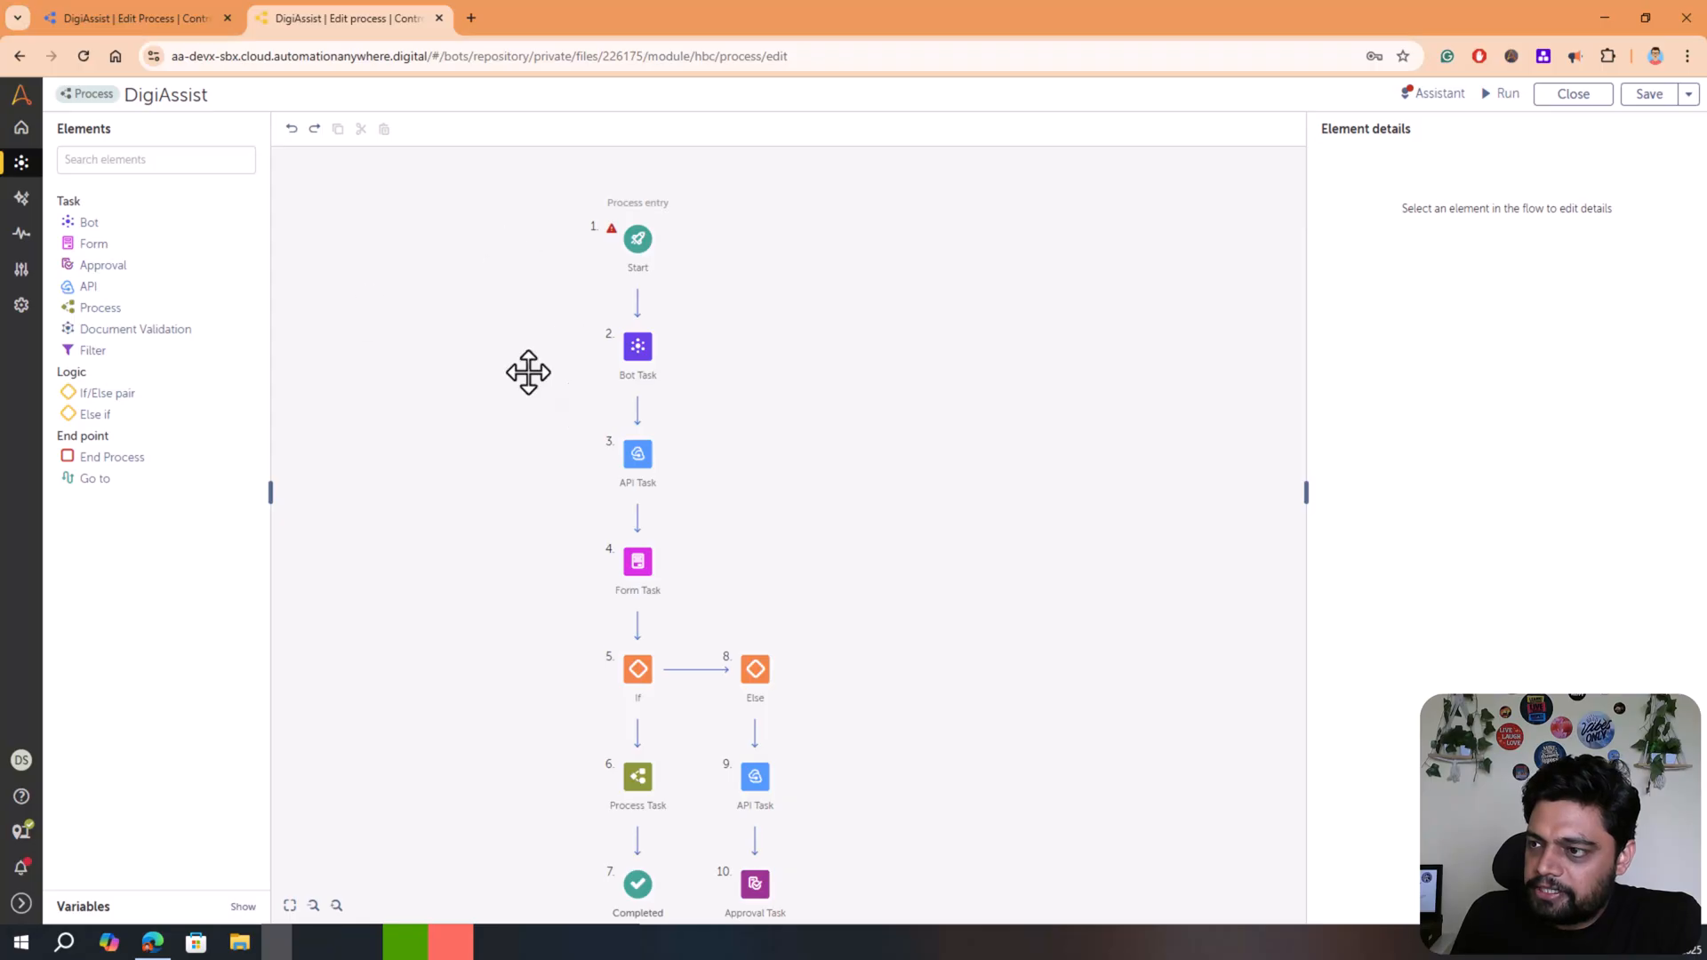
pyautogui.click(116, 23)
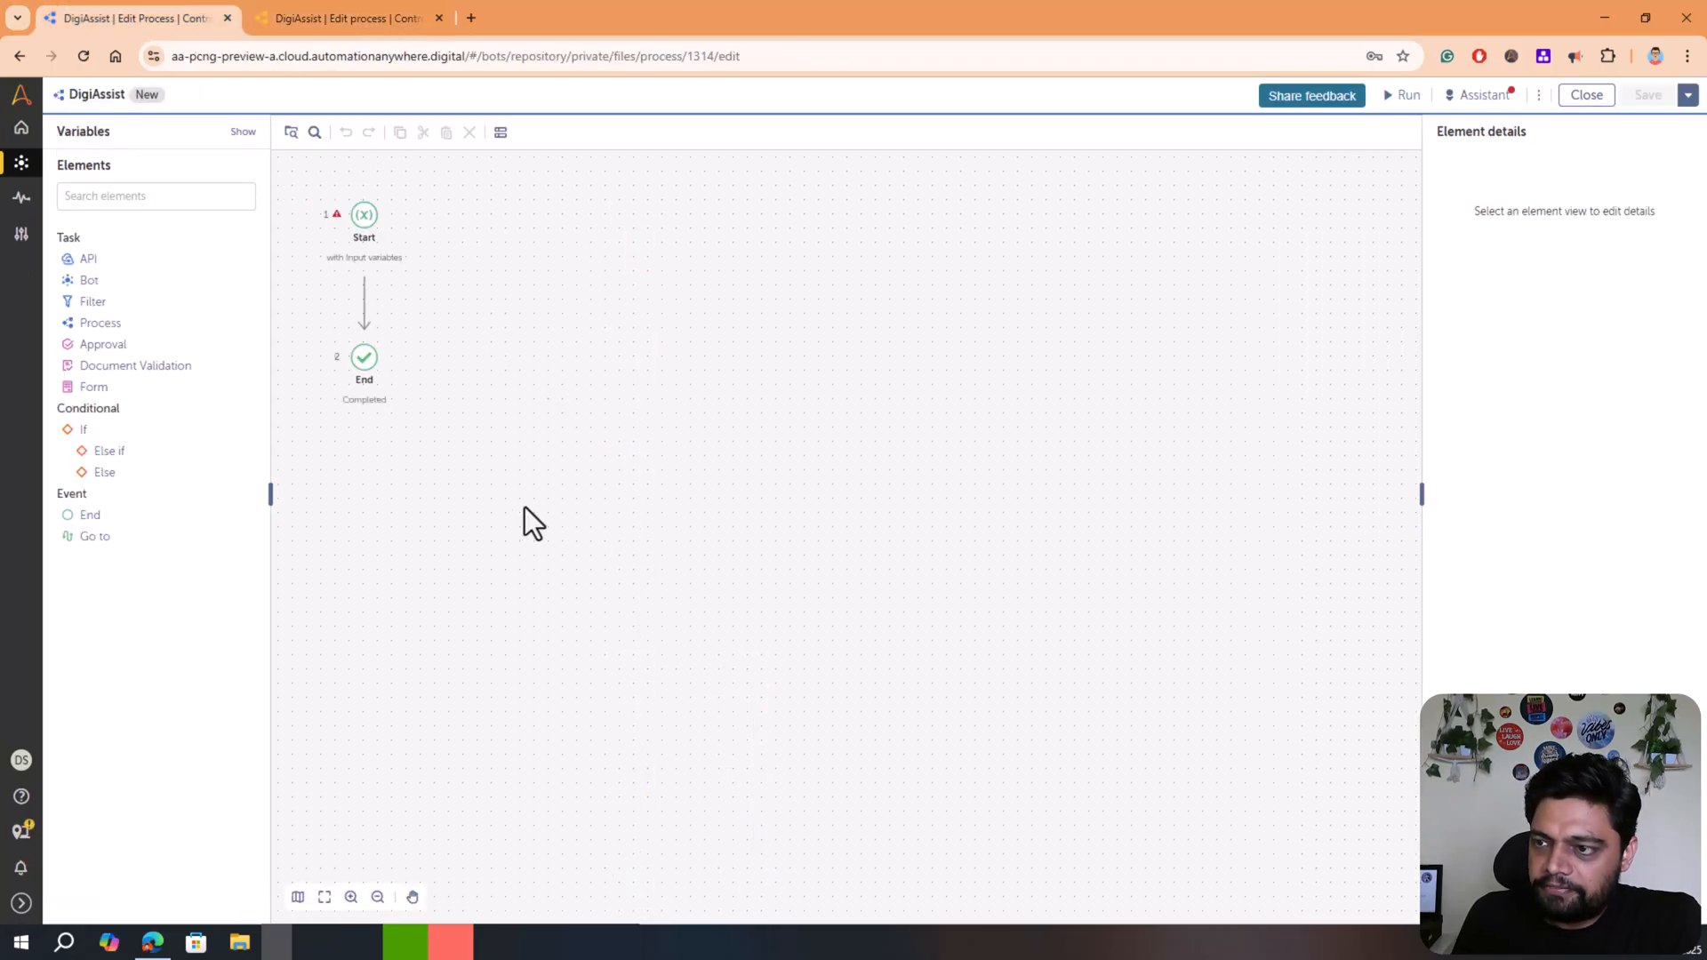
pyautogui.moveTo(619, 334); pyautogui.dragTo(852, 443)
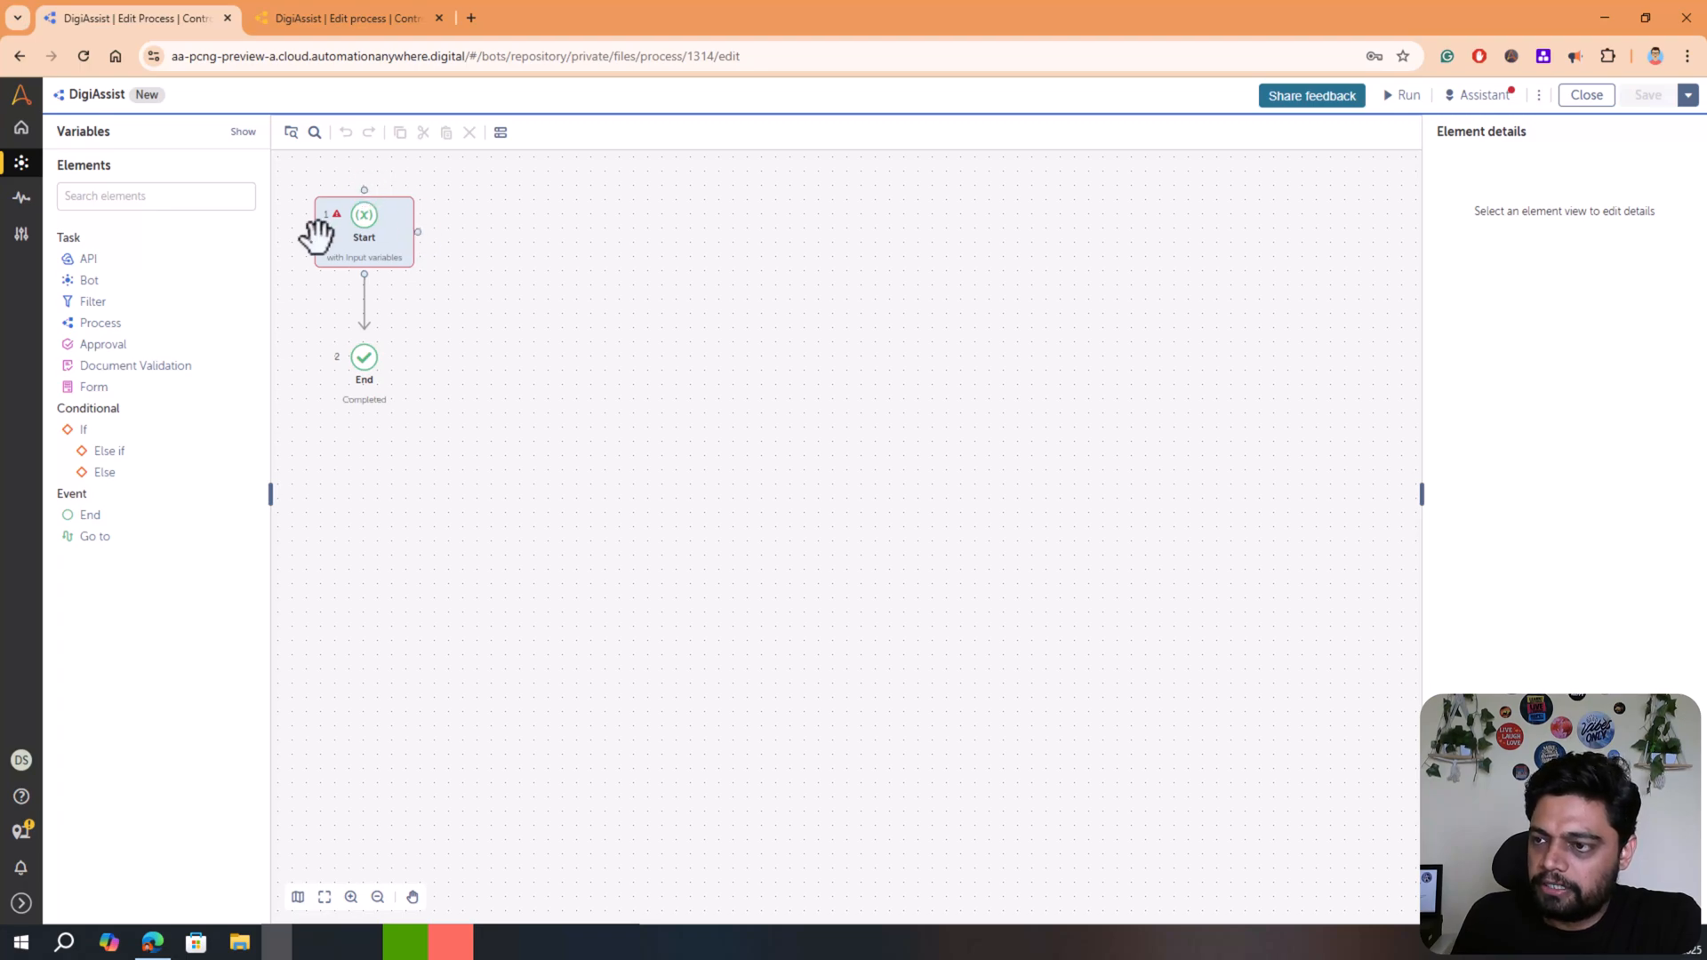
pyautogui.moveTo(373, 233); pyautogui.dragTo(574, 230)
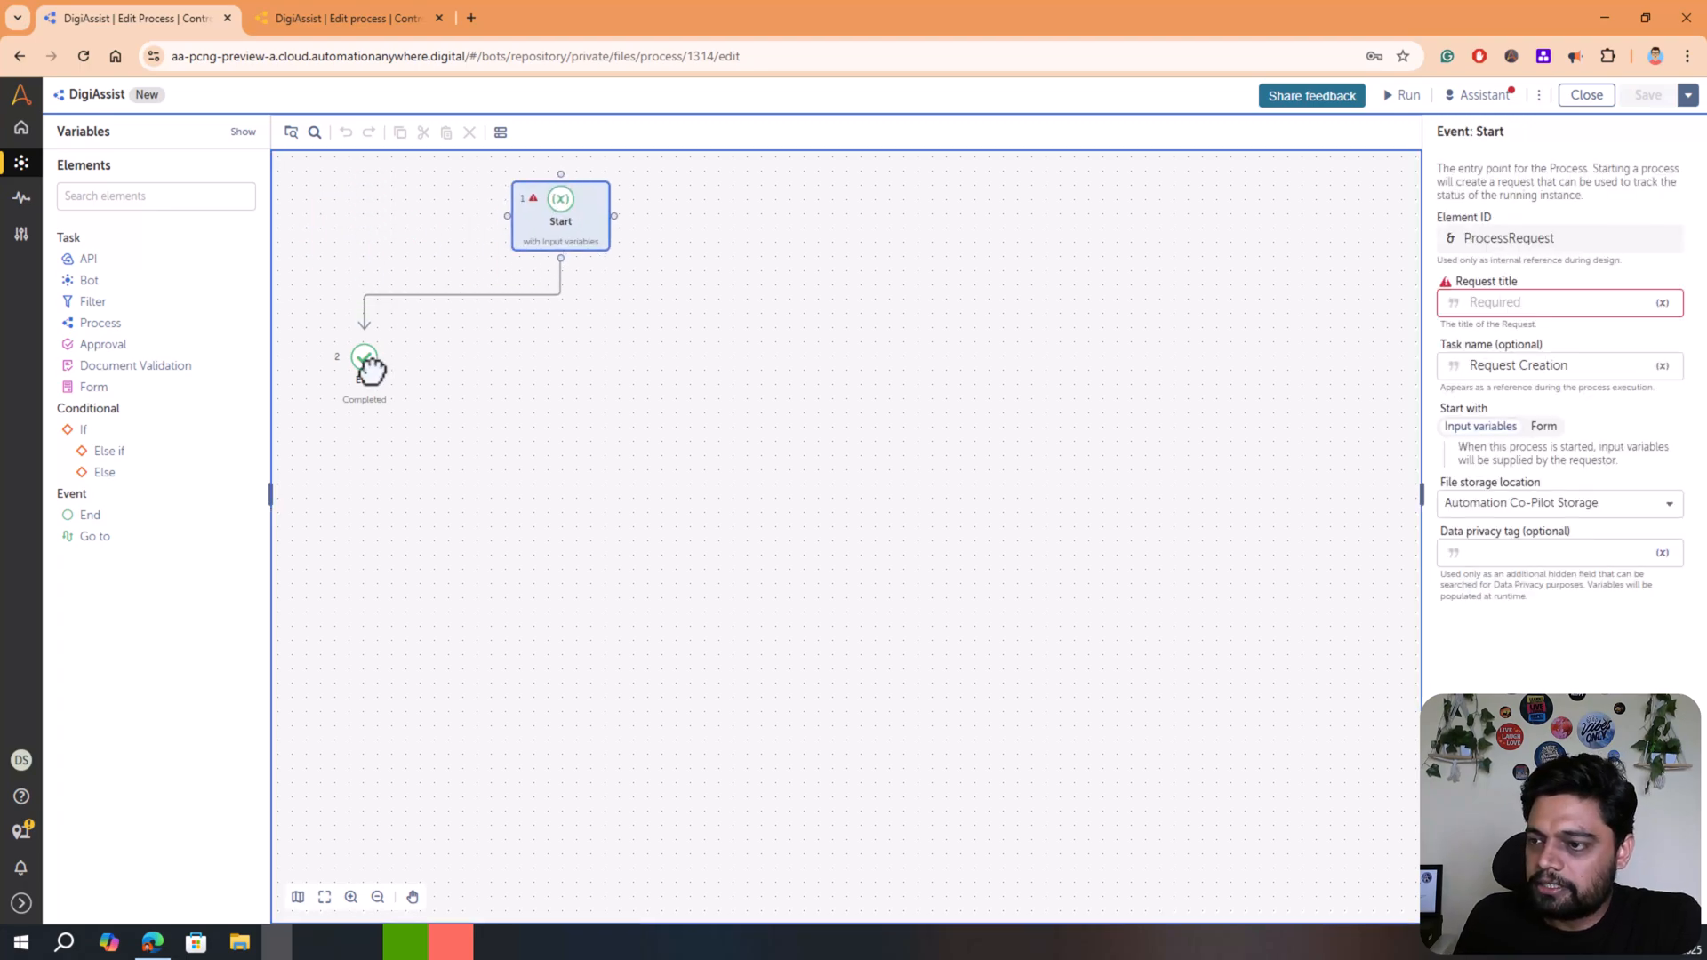
pyautogui.moveTo(366, 360); pyautogui.dragTo(700, 425)
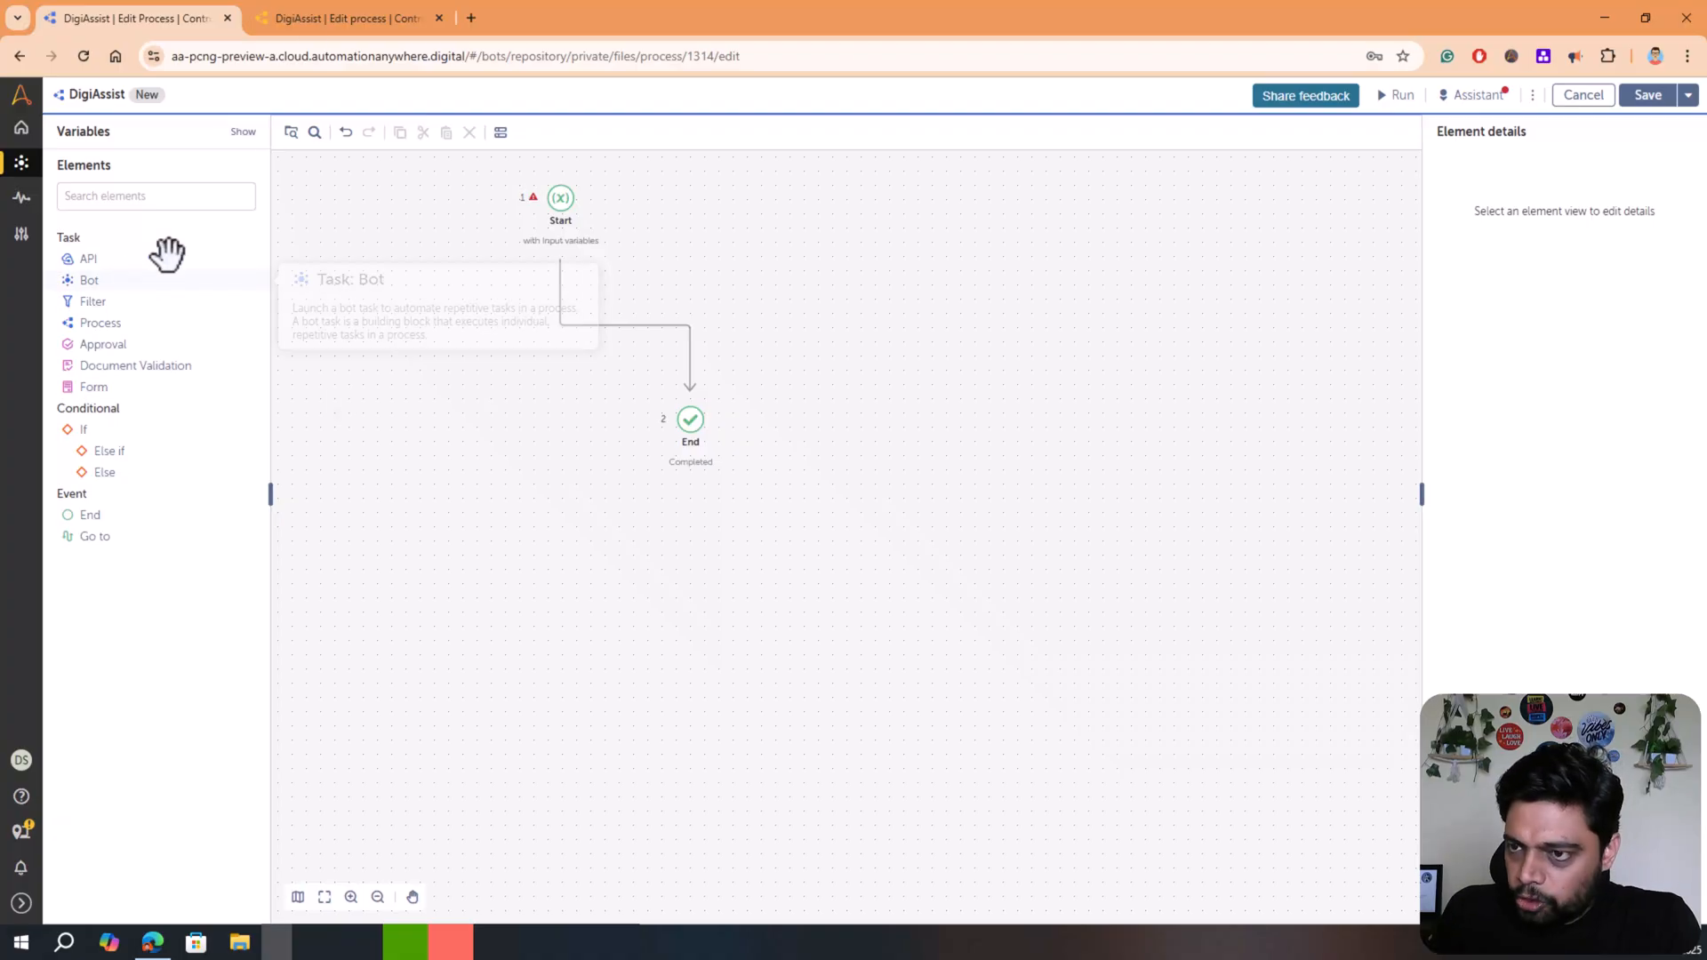
# Add a Bot task between Start and End, and set the Start event to begin with a form
pyautogui.moveTo(95, 281); pyautogui.dragTo(583, 287)
pyautogui.click(588, 217)
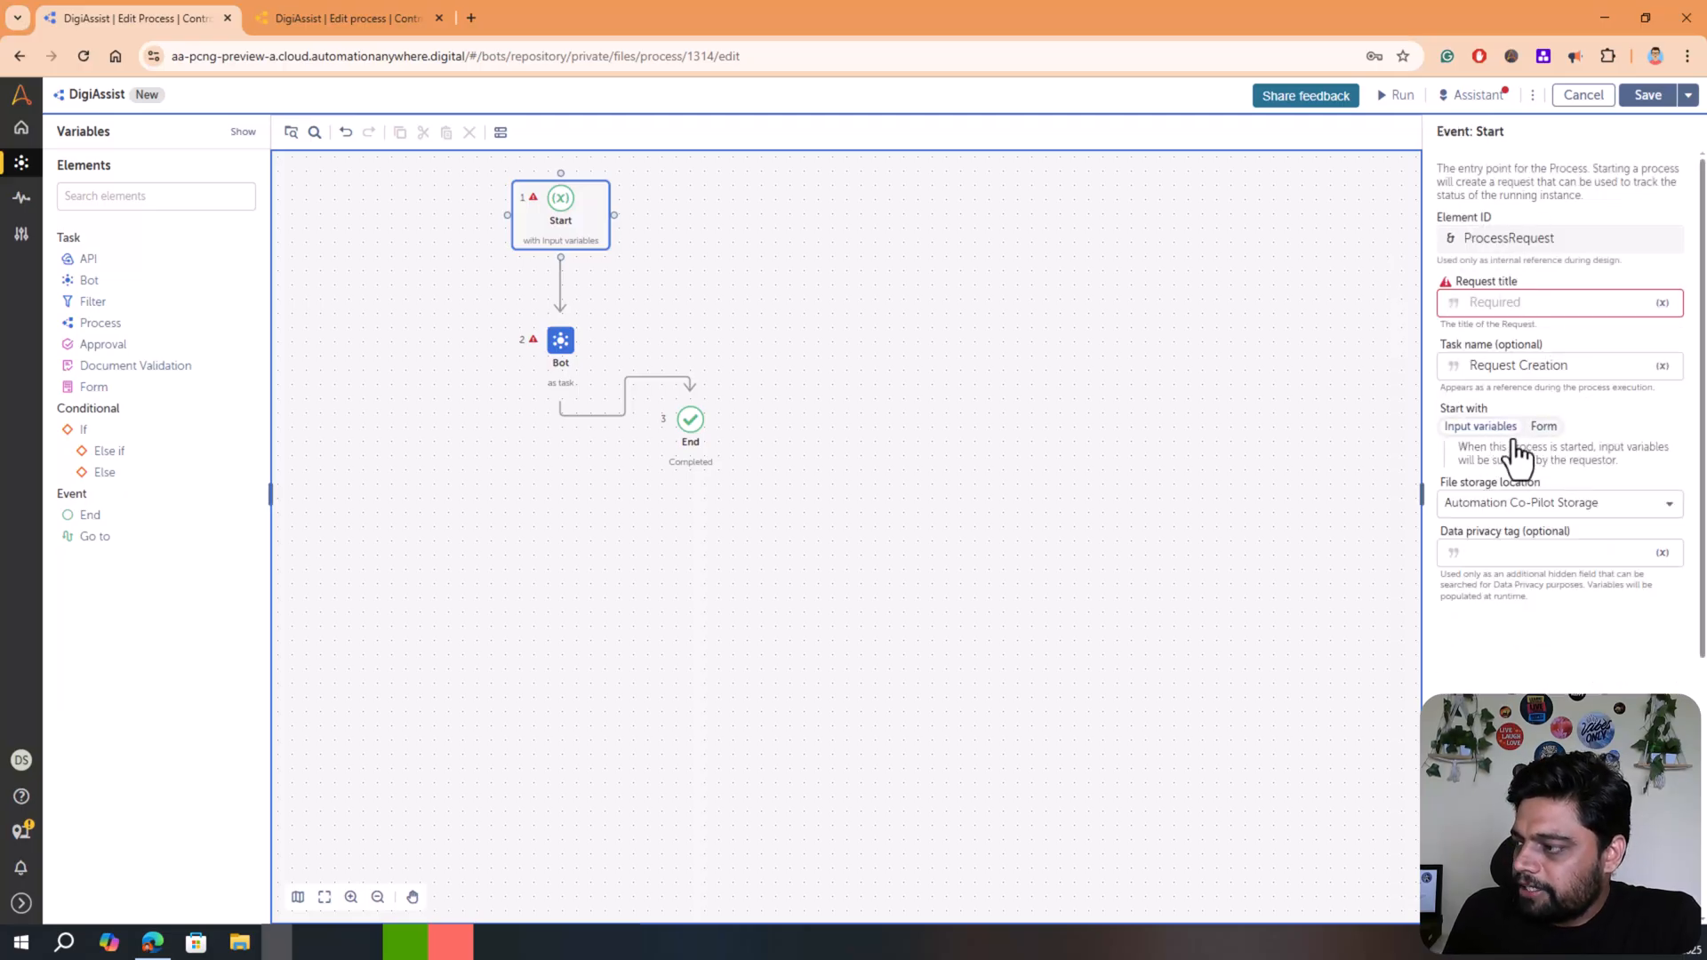
pyautogui.click(1545, 428)
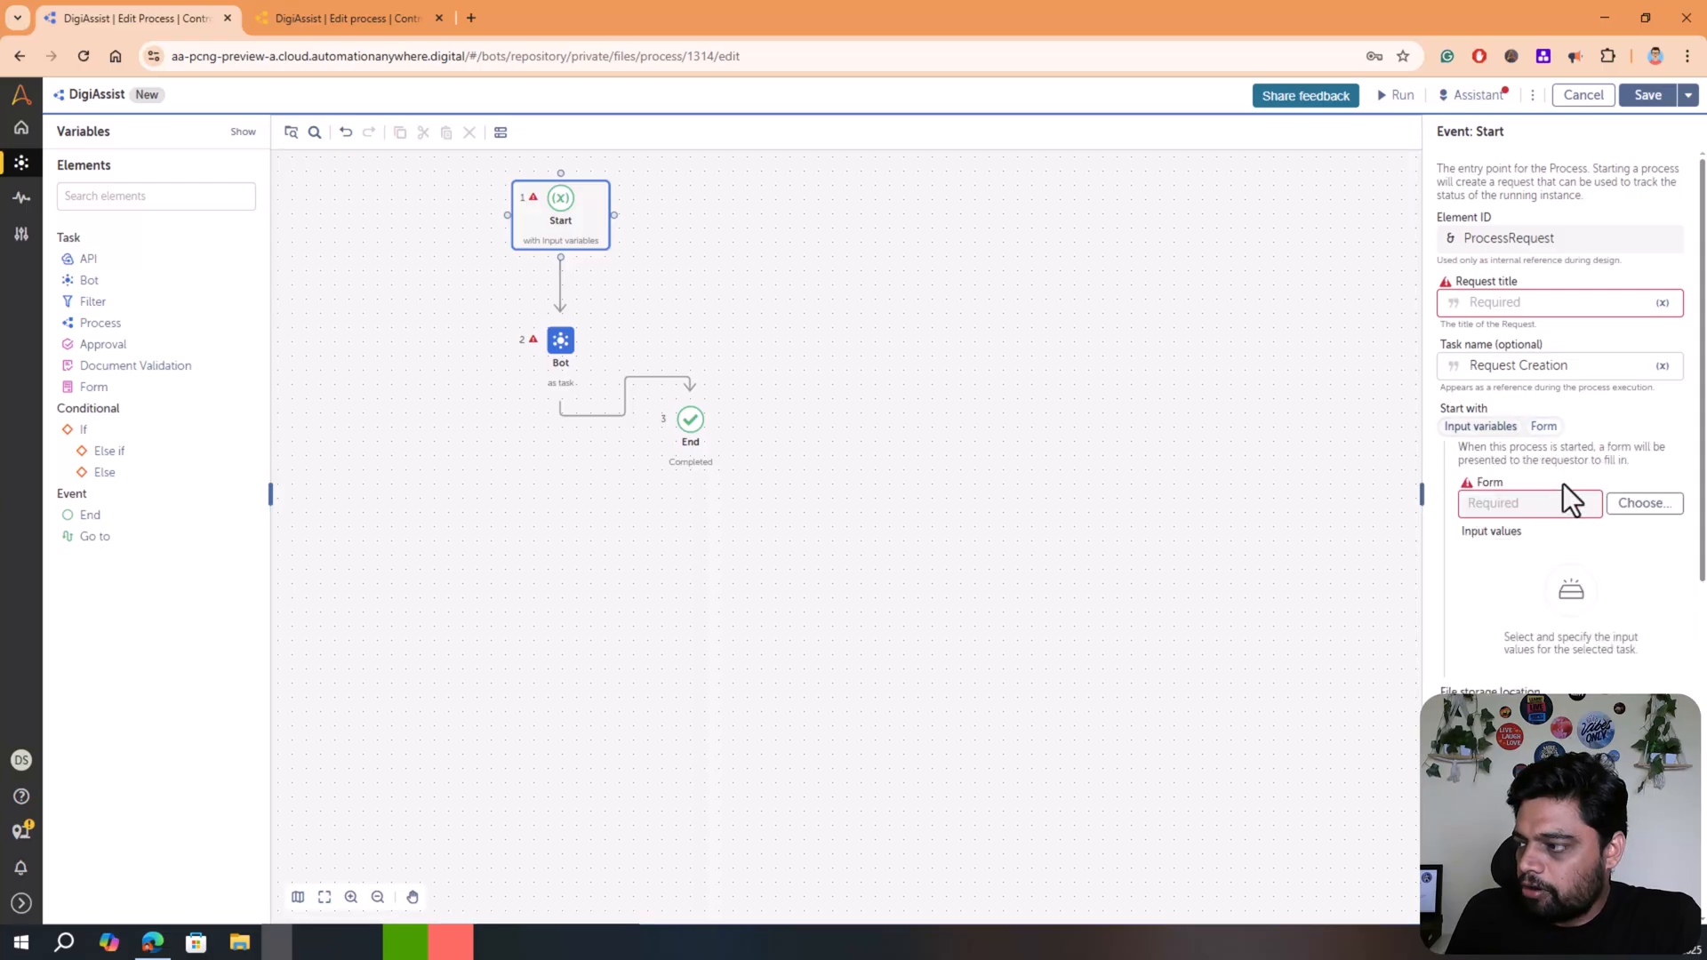
pyautogui.moveTo(1420, 430); pyautogui.dragTo(1293, 441)
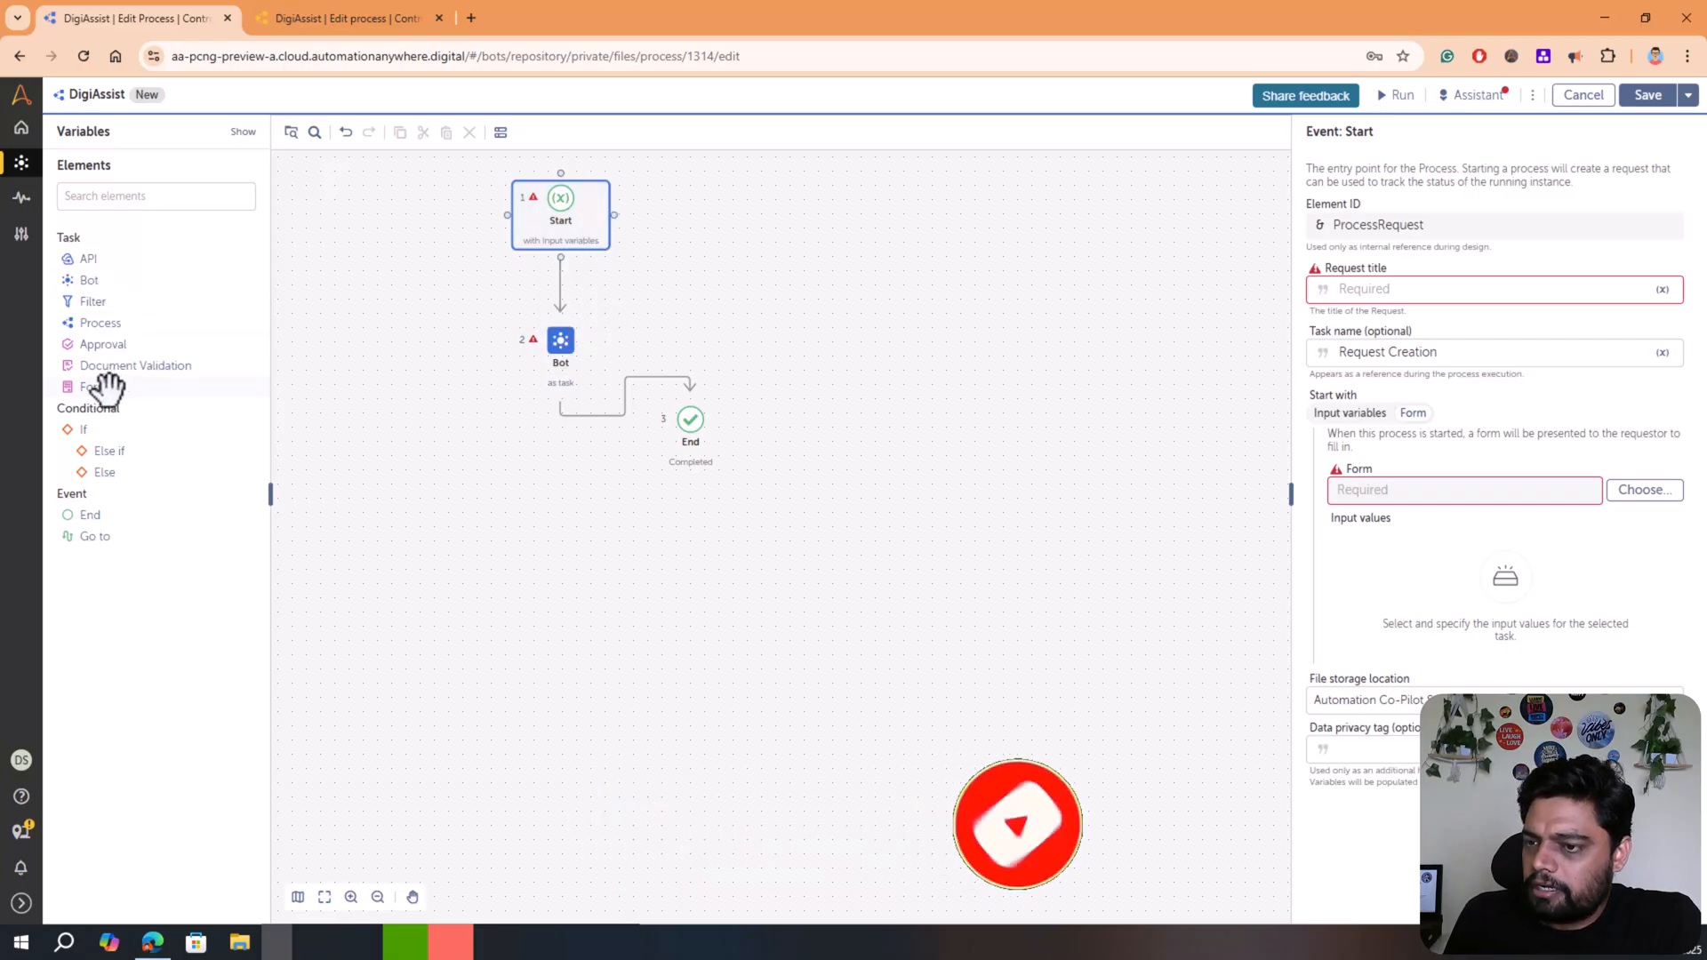
# Add a Form task after the Bot task and place the End element directly below it
pyautogui.moveTo(103, 387); pyautogui.dragTo(590, 420)
pyautogui.moveTo(696, 424); pyautogui.dragTo(566, 660)
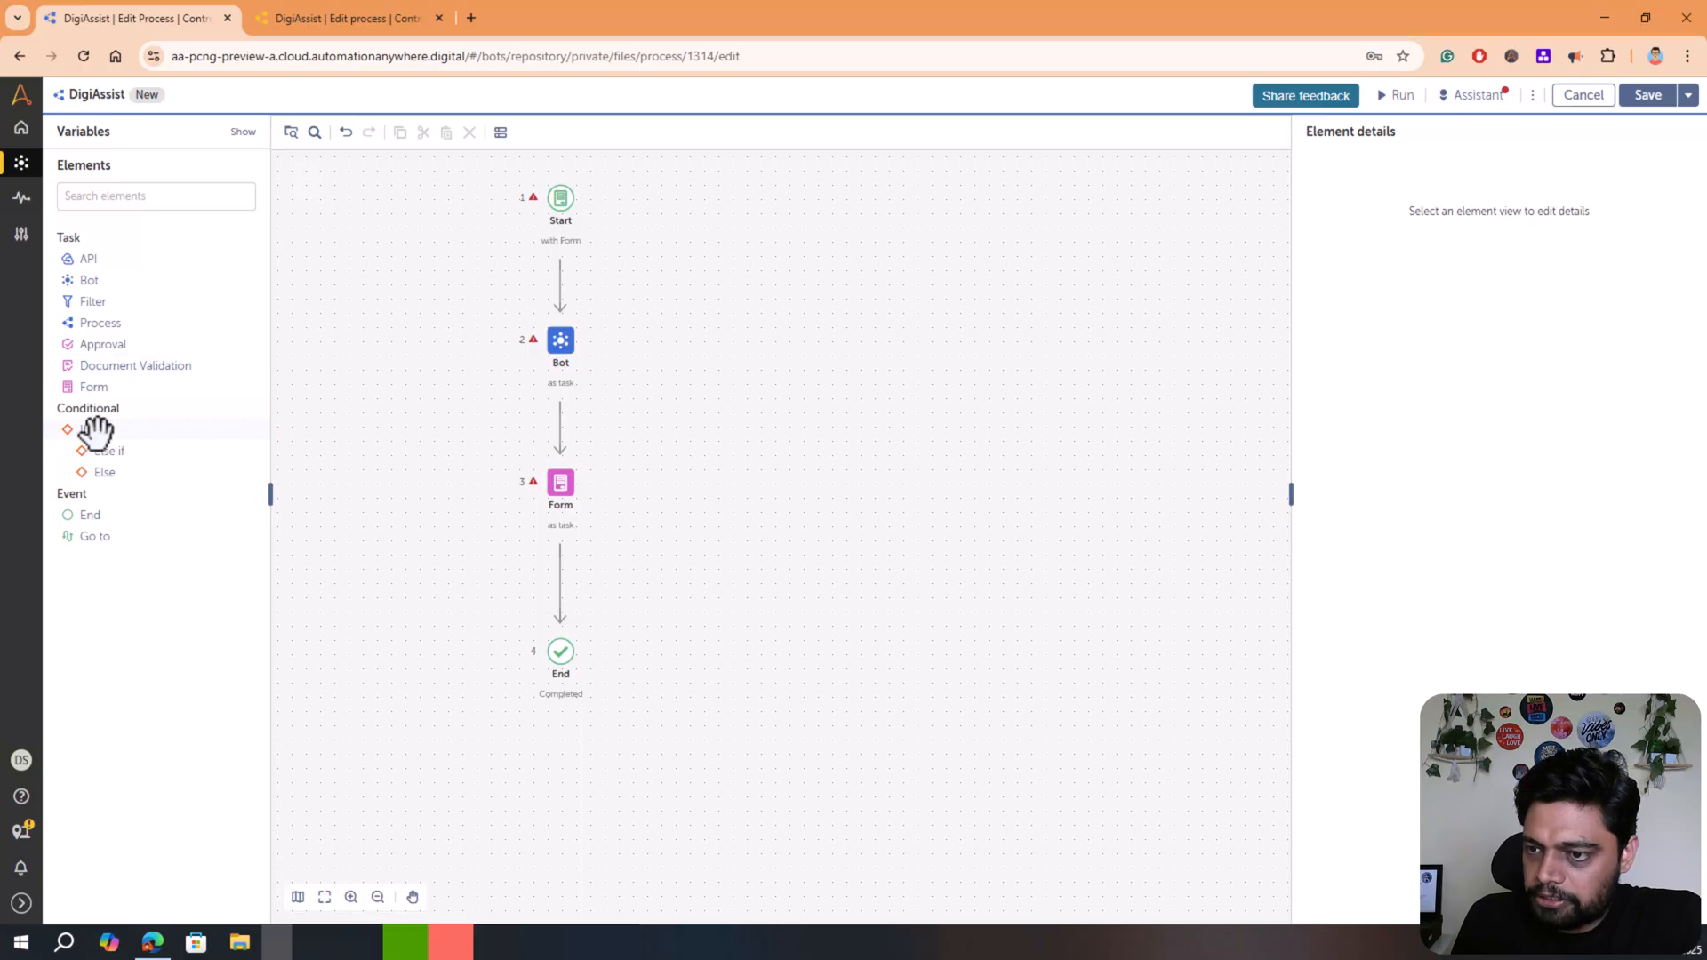
# Add an If/Else condition after Form, with Document Validation and Bot tasks under If and API and Approval tasks under Else
pyautogui.moveTo(78, 430); pyautogui.dragTo(560, 569)
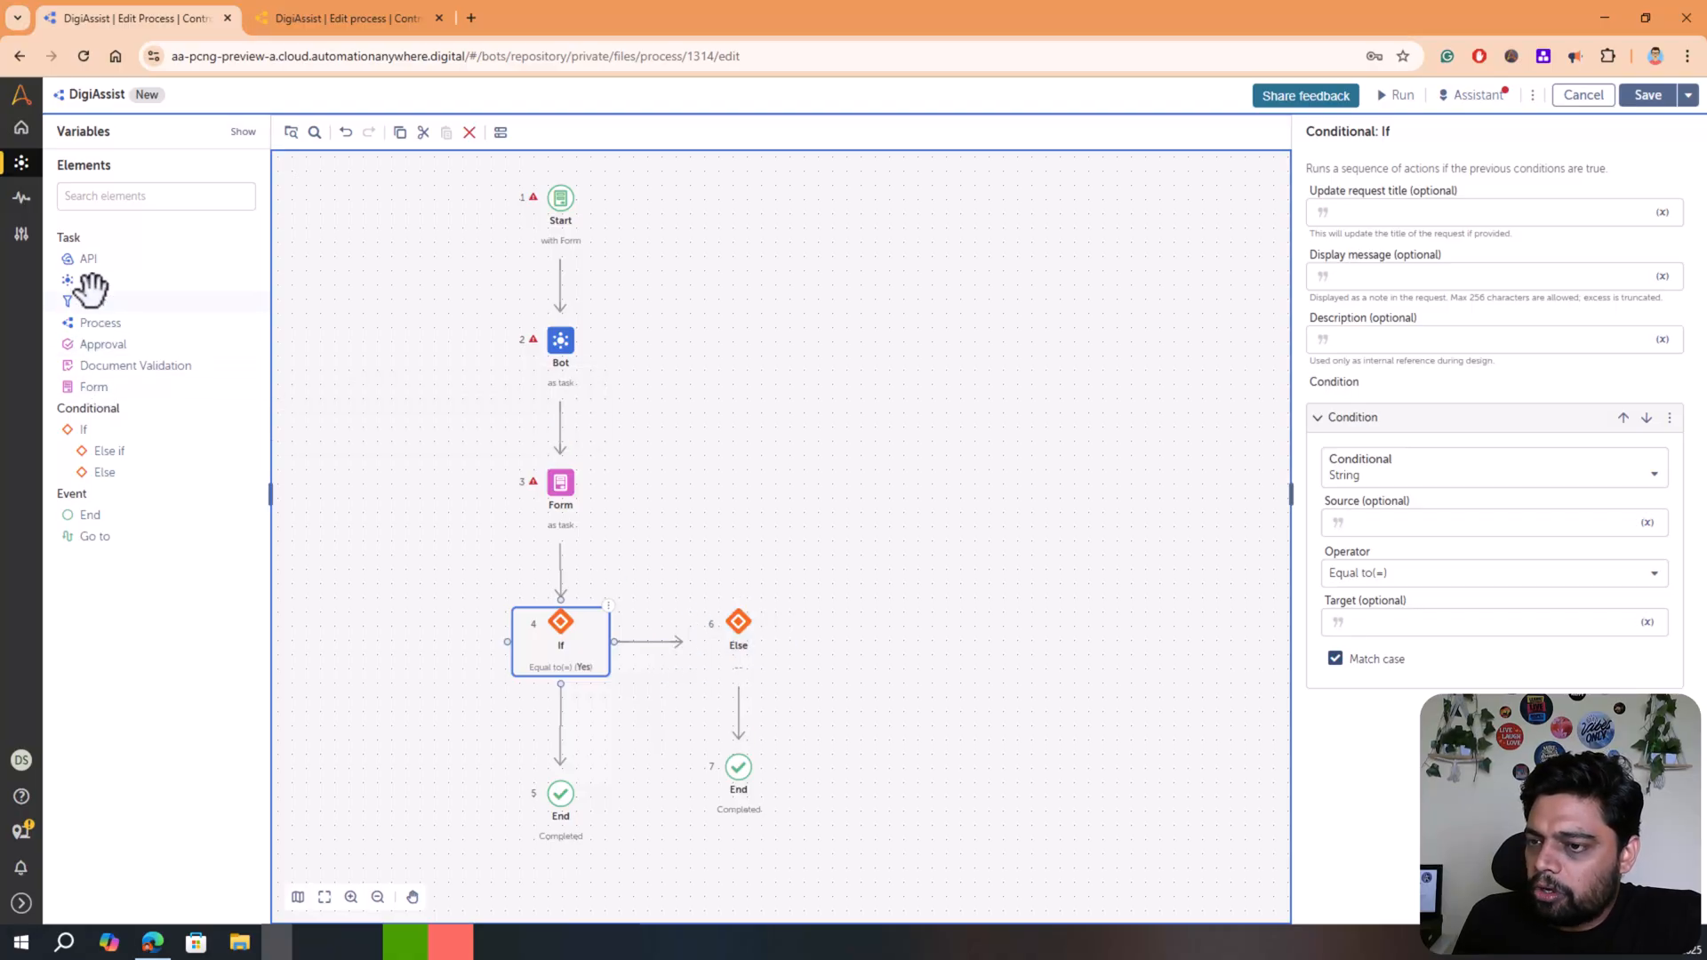
pyautogui.moveTo(82, 259); pyautogui.dragTo(724, 709)
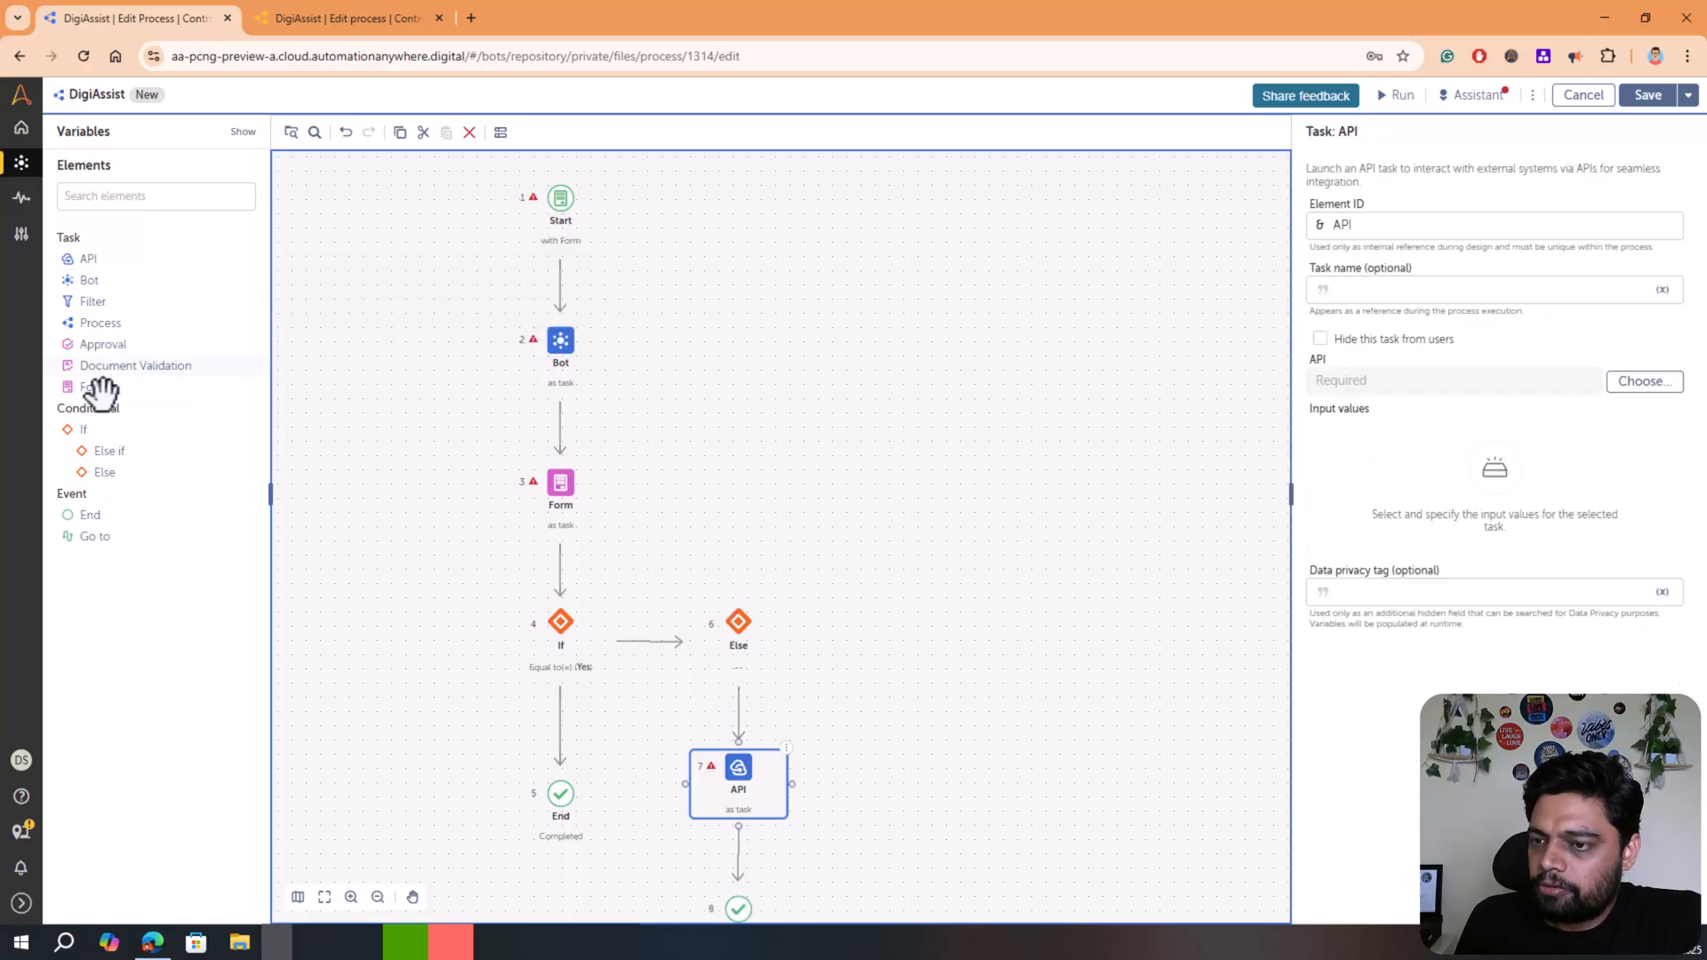
pyautogui.moveTo(96, 342); pyautogui.dragTo(569, 719)
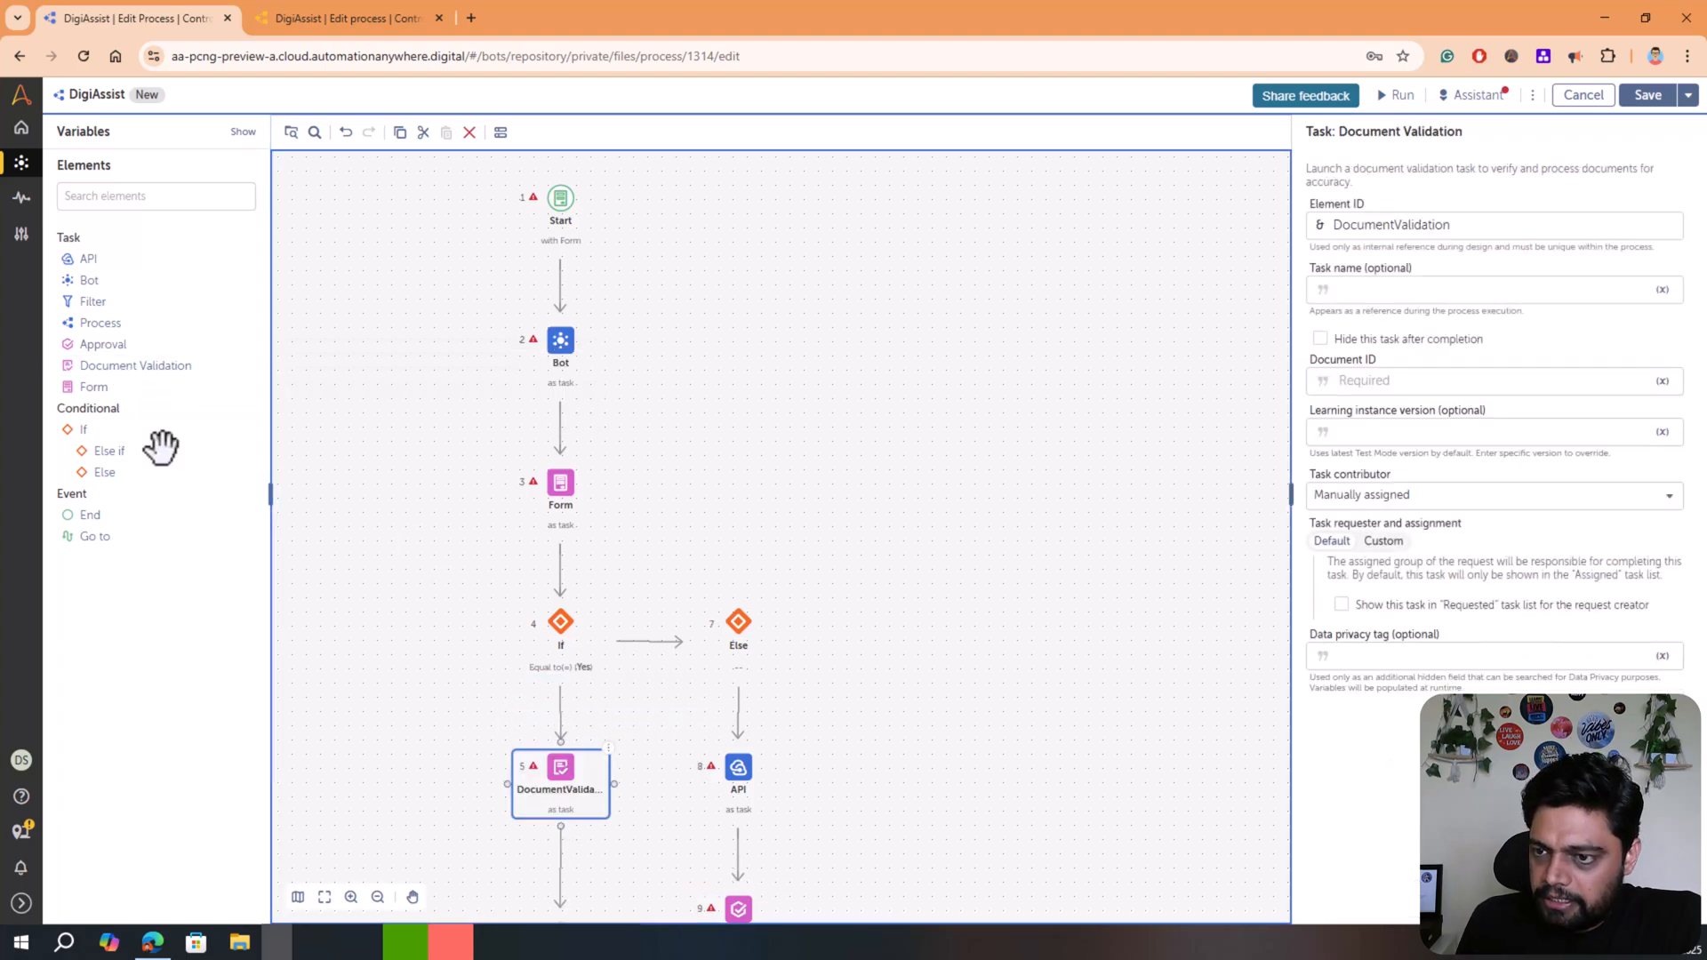
pyautogui.moveTo(89, 279); pyautogui.dragTo(560, 881)
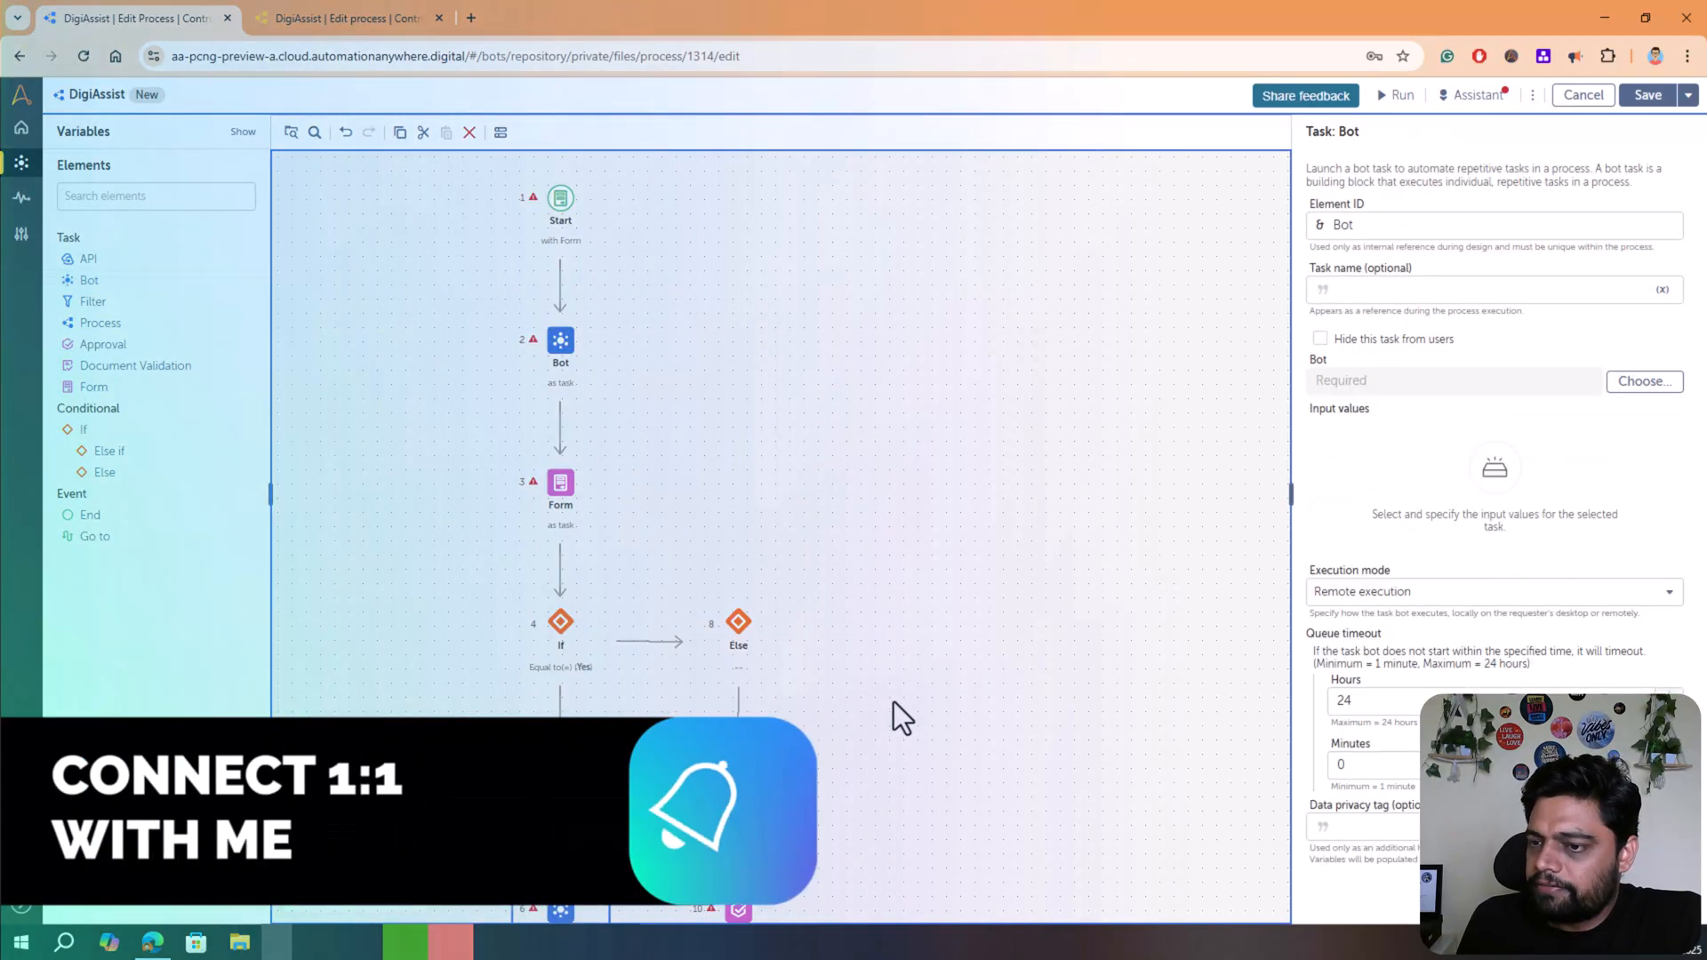
# Examine the finished flow by panning across it, fitting it to the canvas and showing the mini map
pyautogui.scroll(-3, 698, 582)
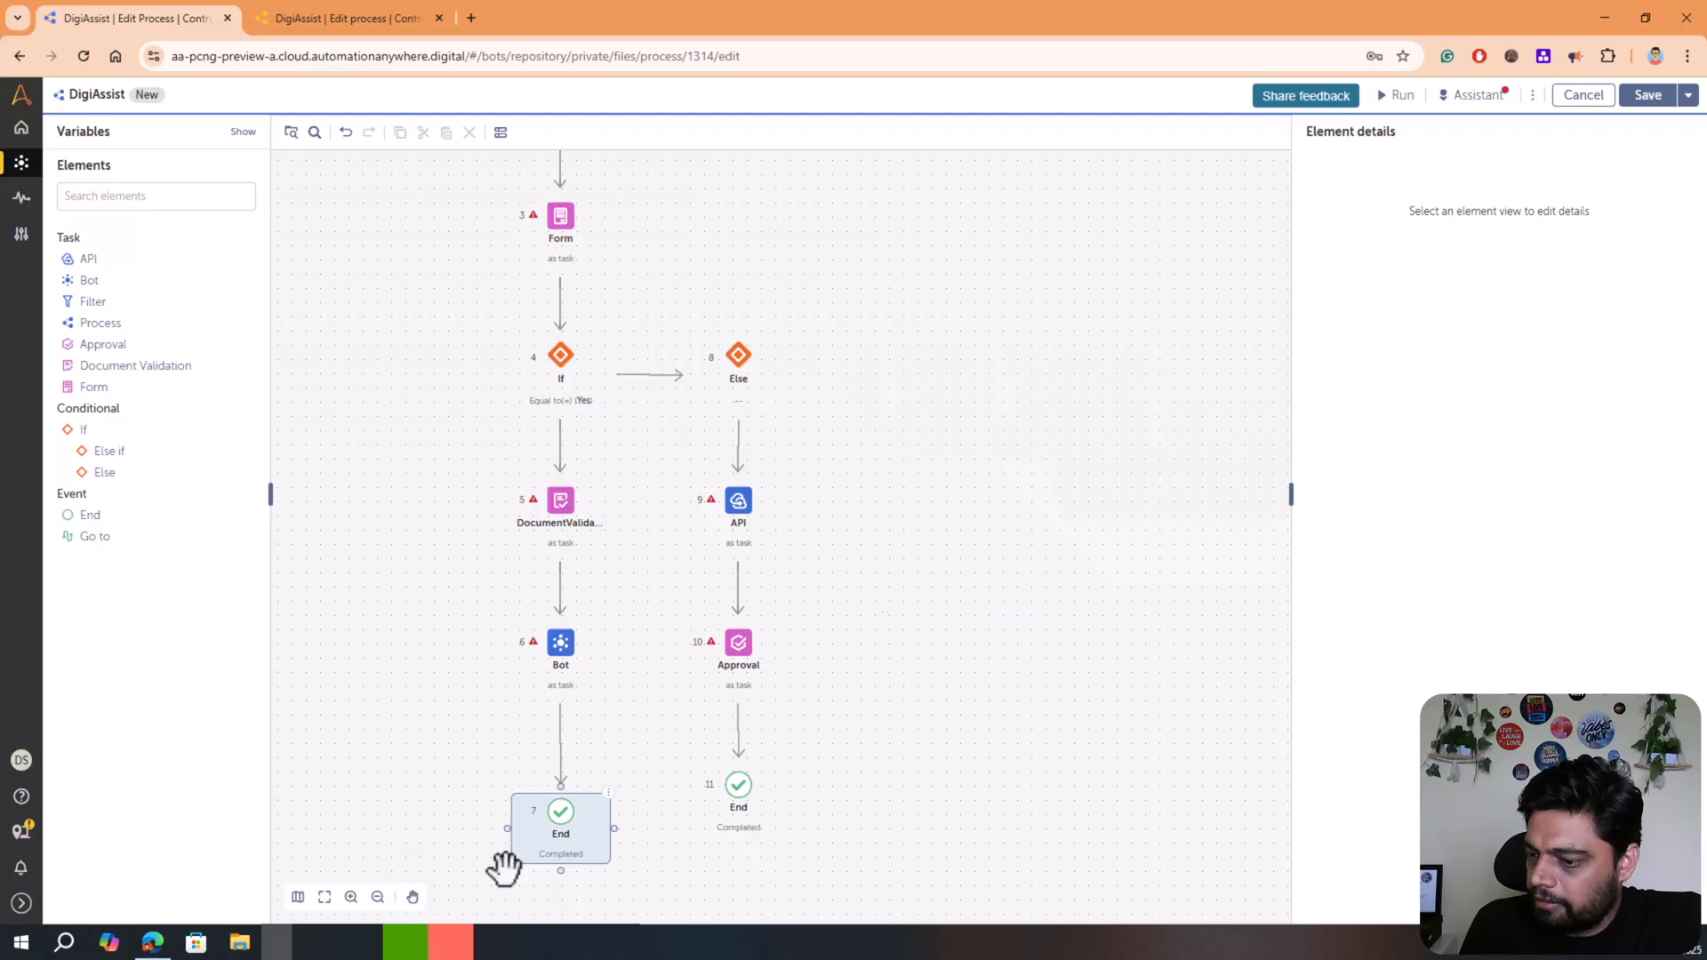
pyautogui.click(412, 897)
pyautogui.moveTo(606, 591); pyautogui.dragTo(1049, 397)
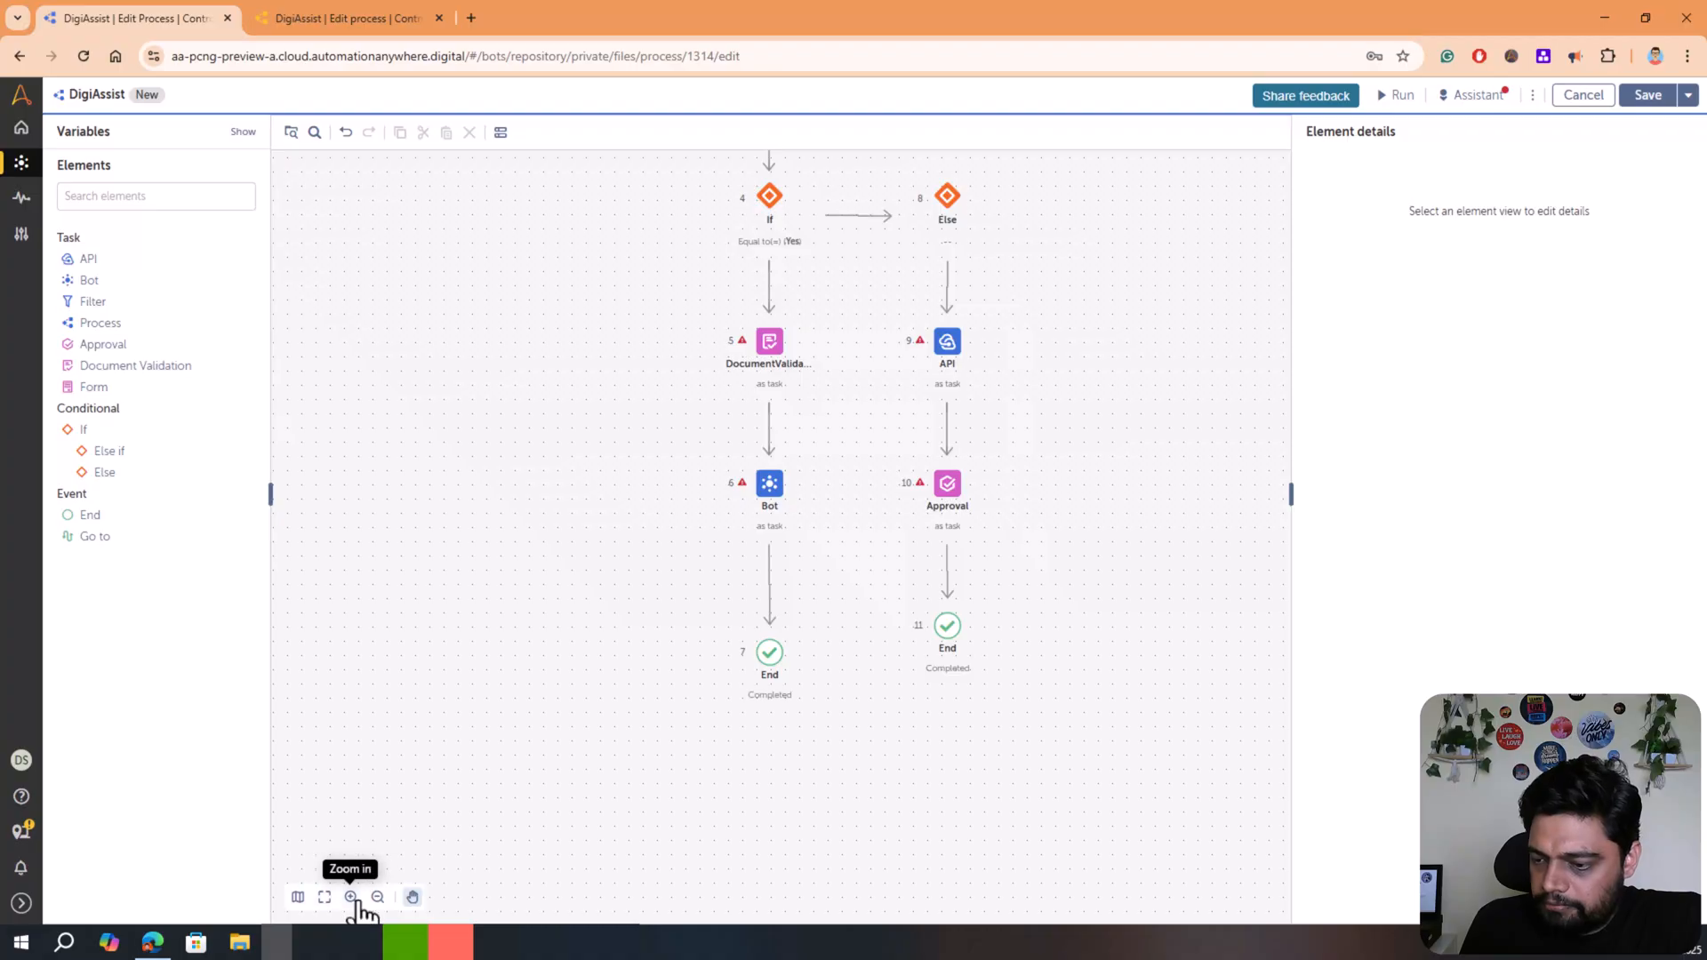
pyautogui.click(325, 899)
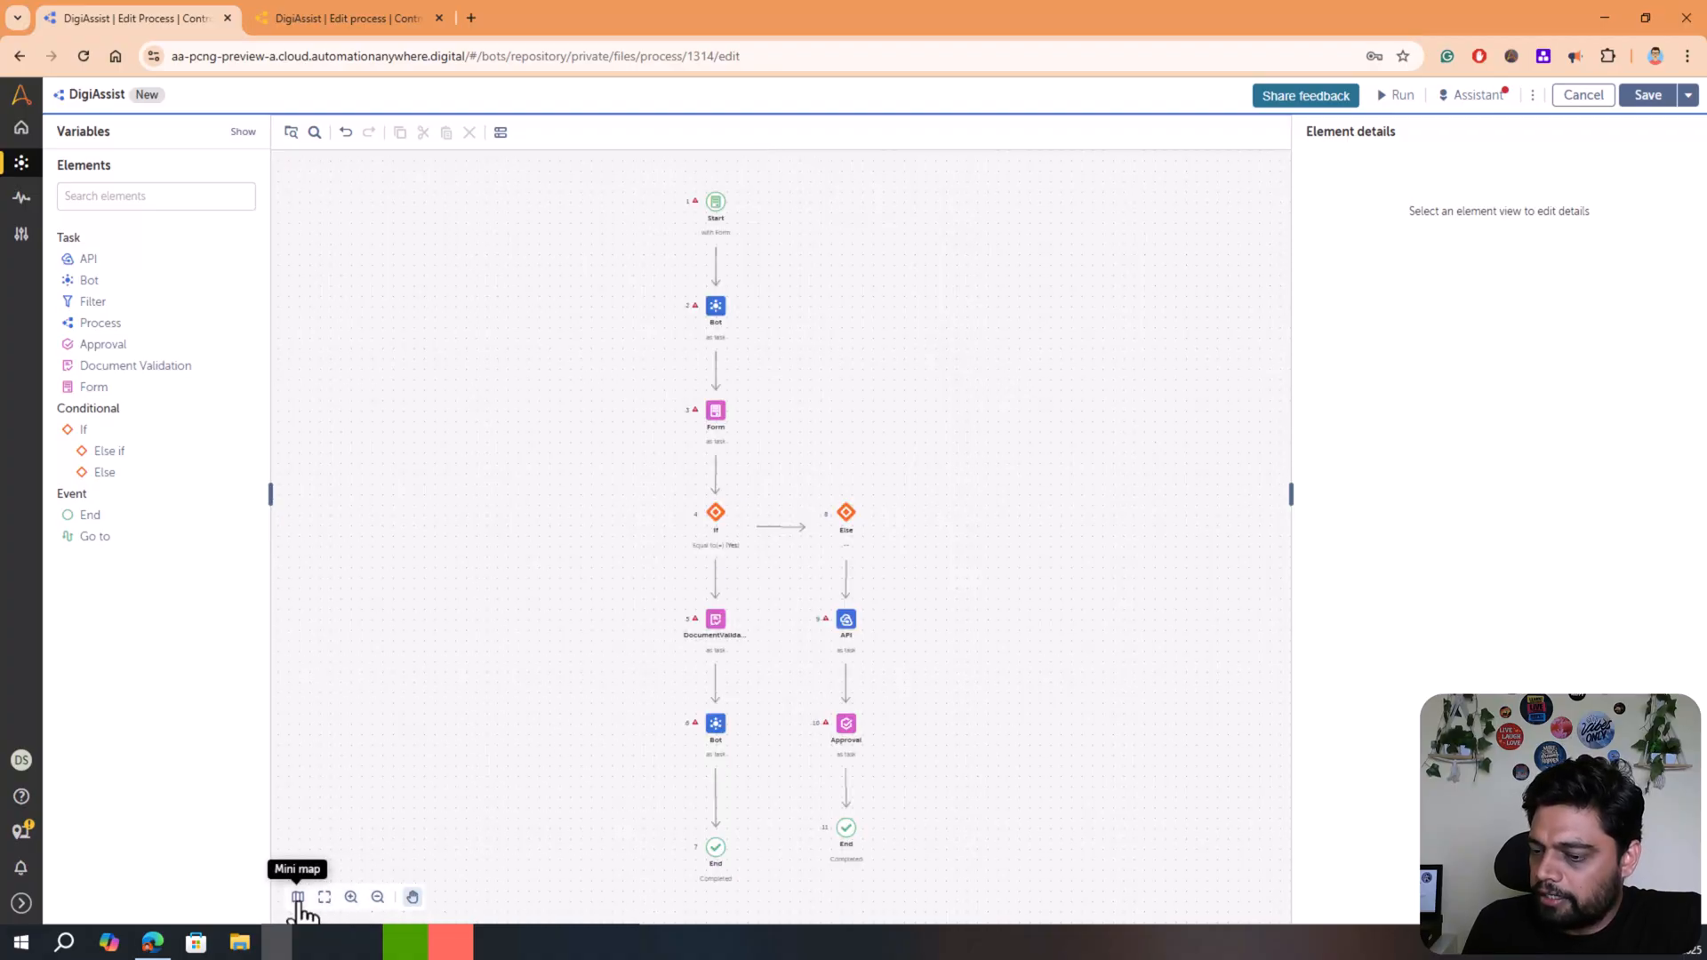
pyautogui.click(299, 898)
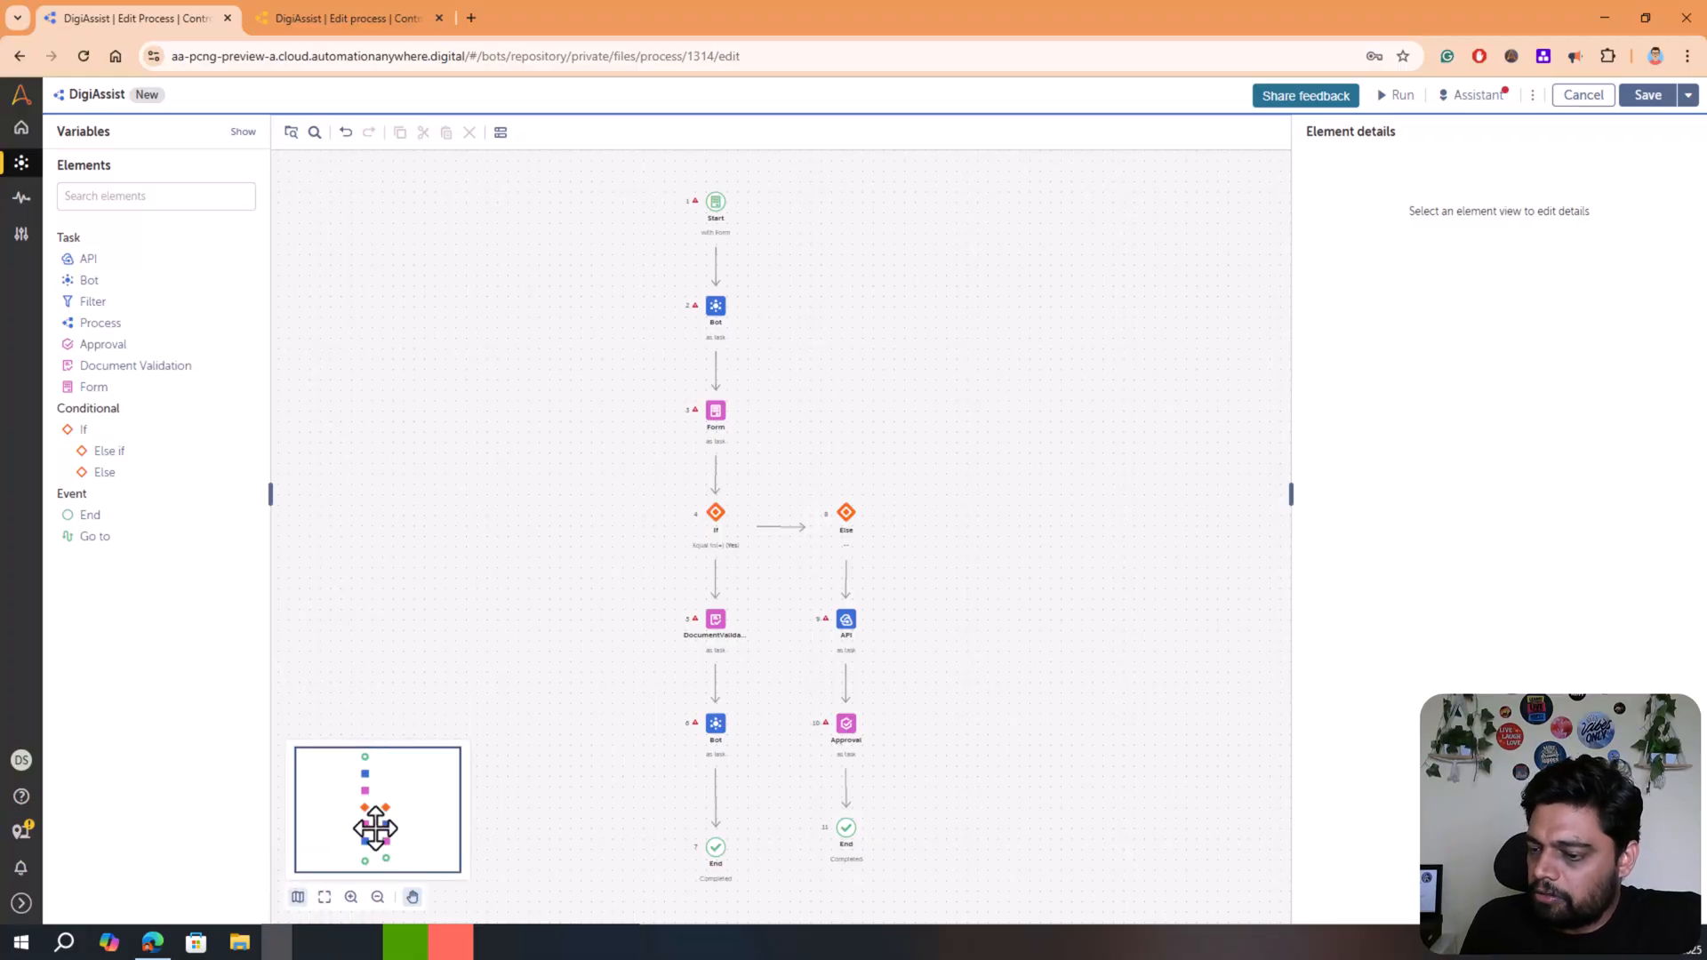
# Add swimlanes to the process and title the one holding the existing flow "User"
pyautogui.moveTo(377, 832)
pyautogui.mouseDown()
pyautogui.moveTo(381, 872)
pyautogui.moveTo(382, 825)
pyautogui.mouseUp()
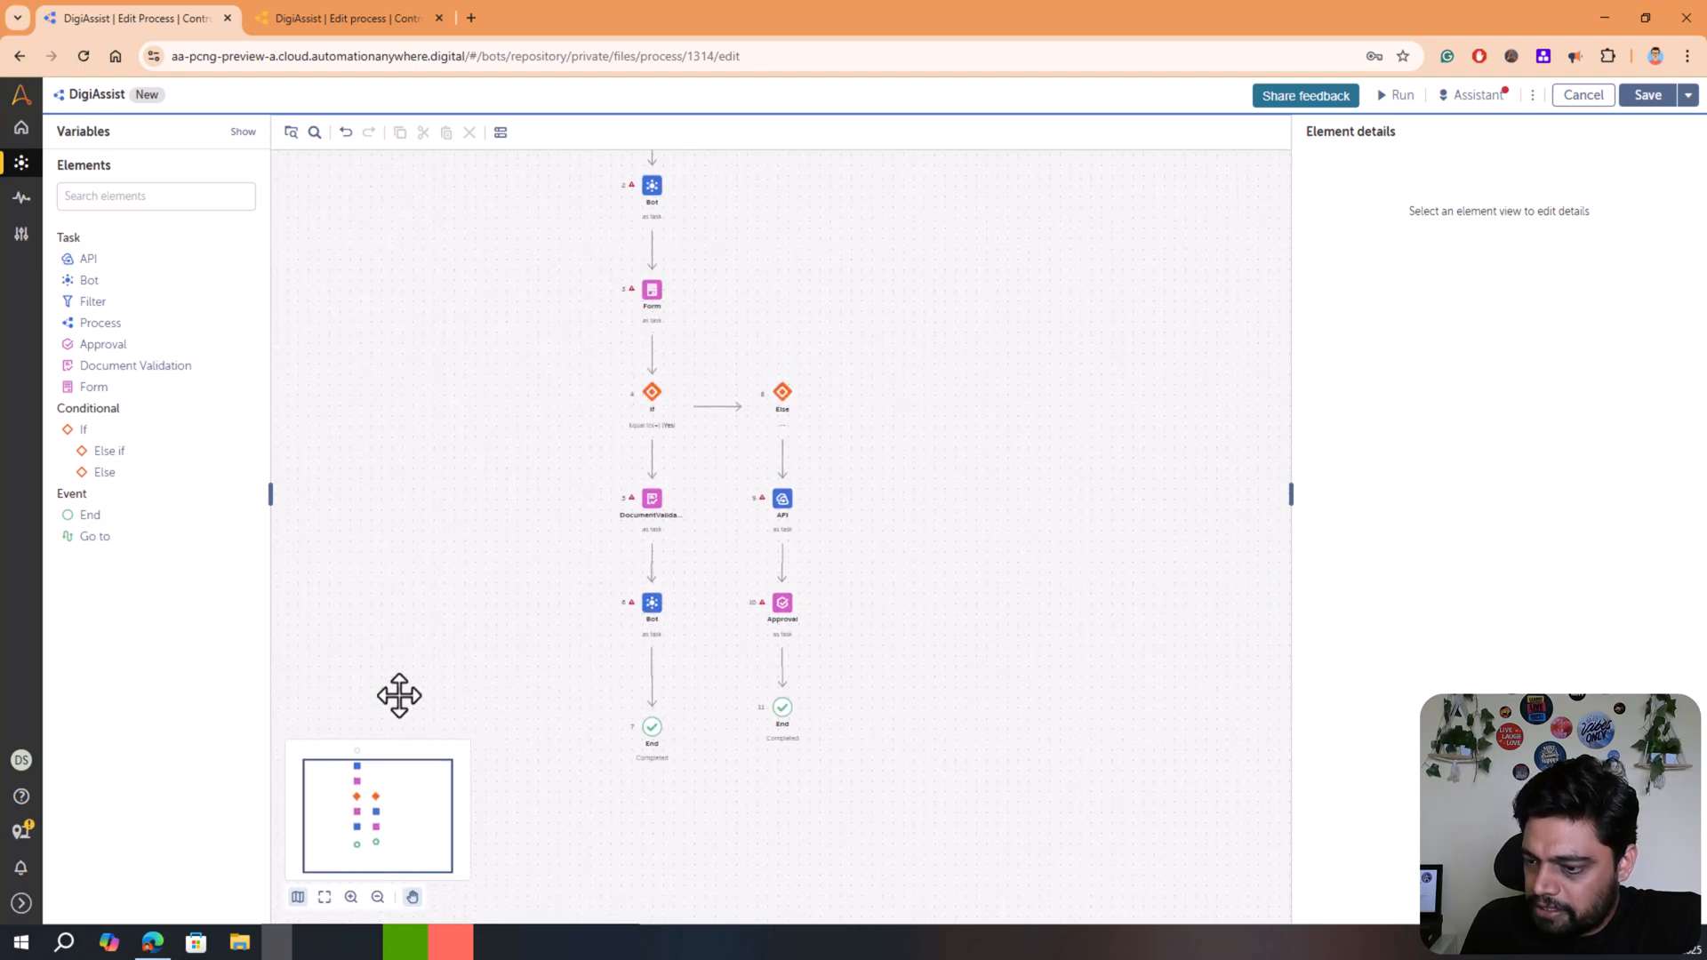
pyautogui.click(500, 132)
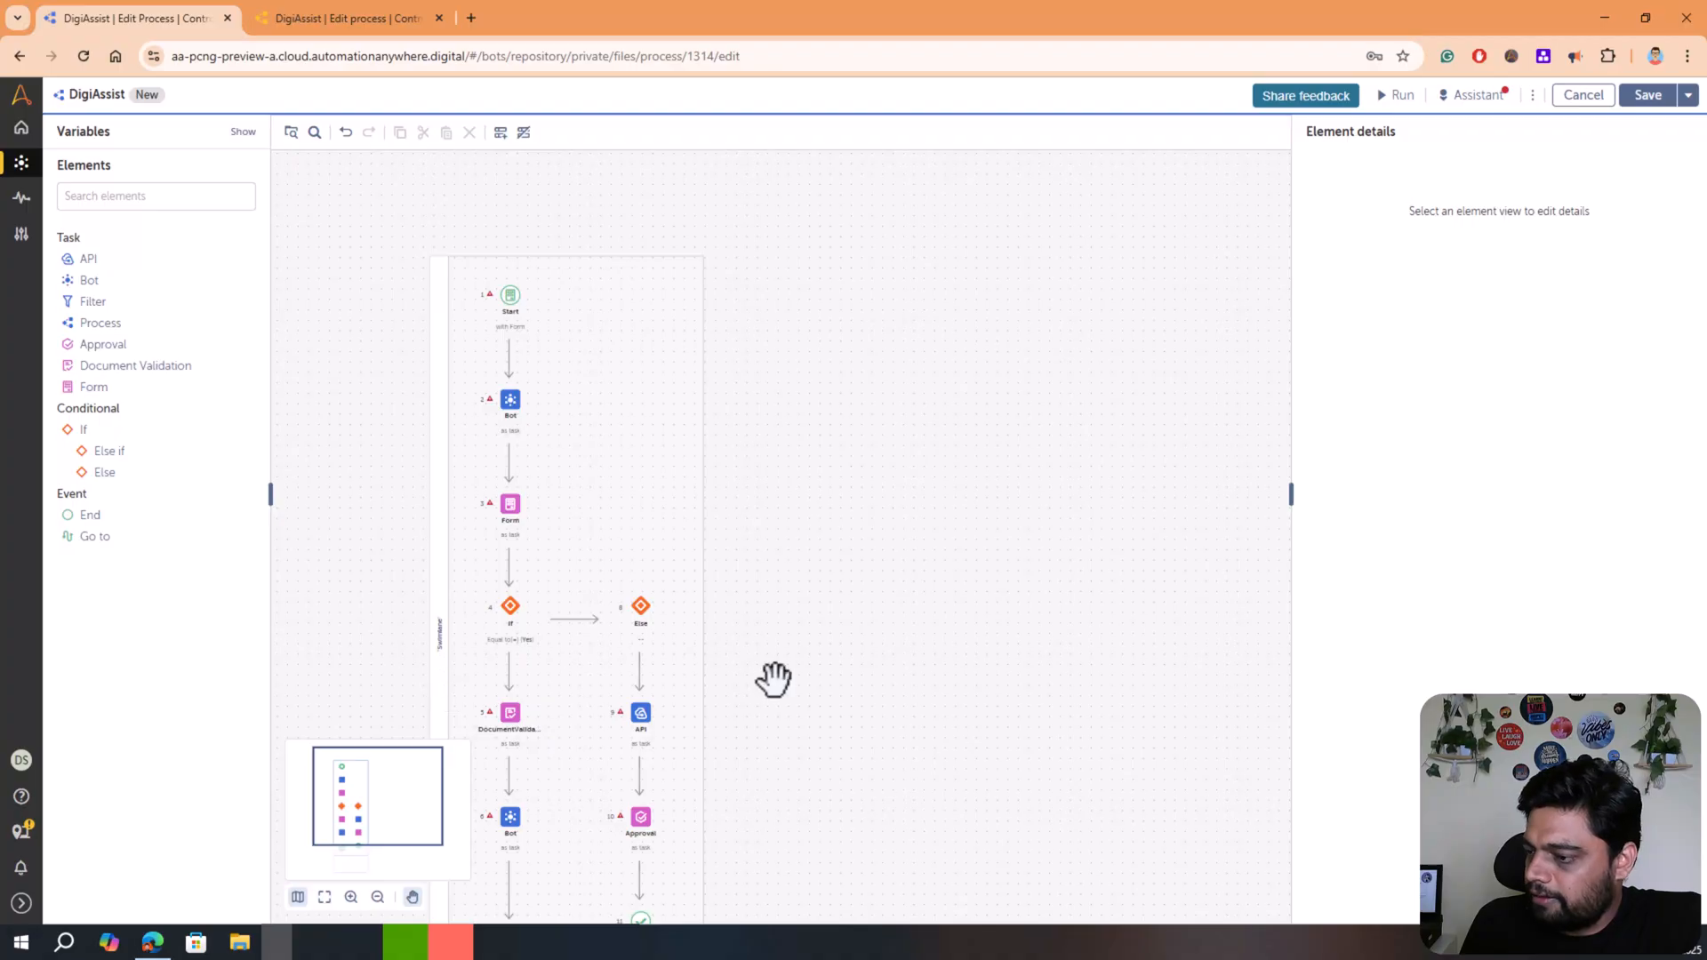
pyautogui.scroll(-3, 449, 832)
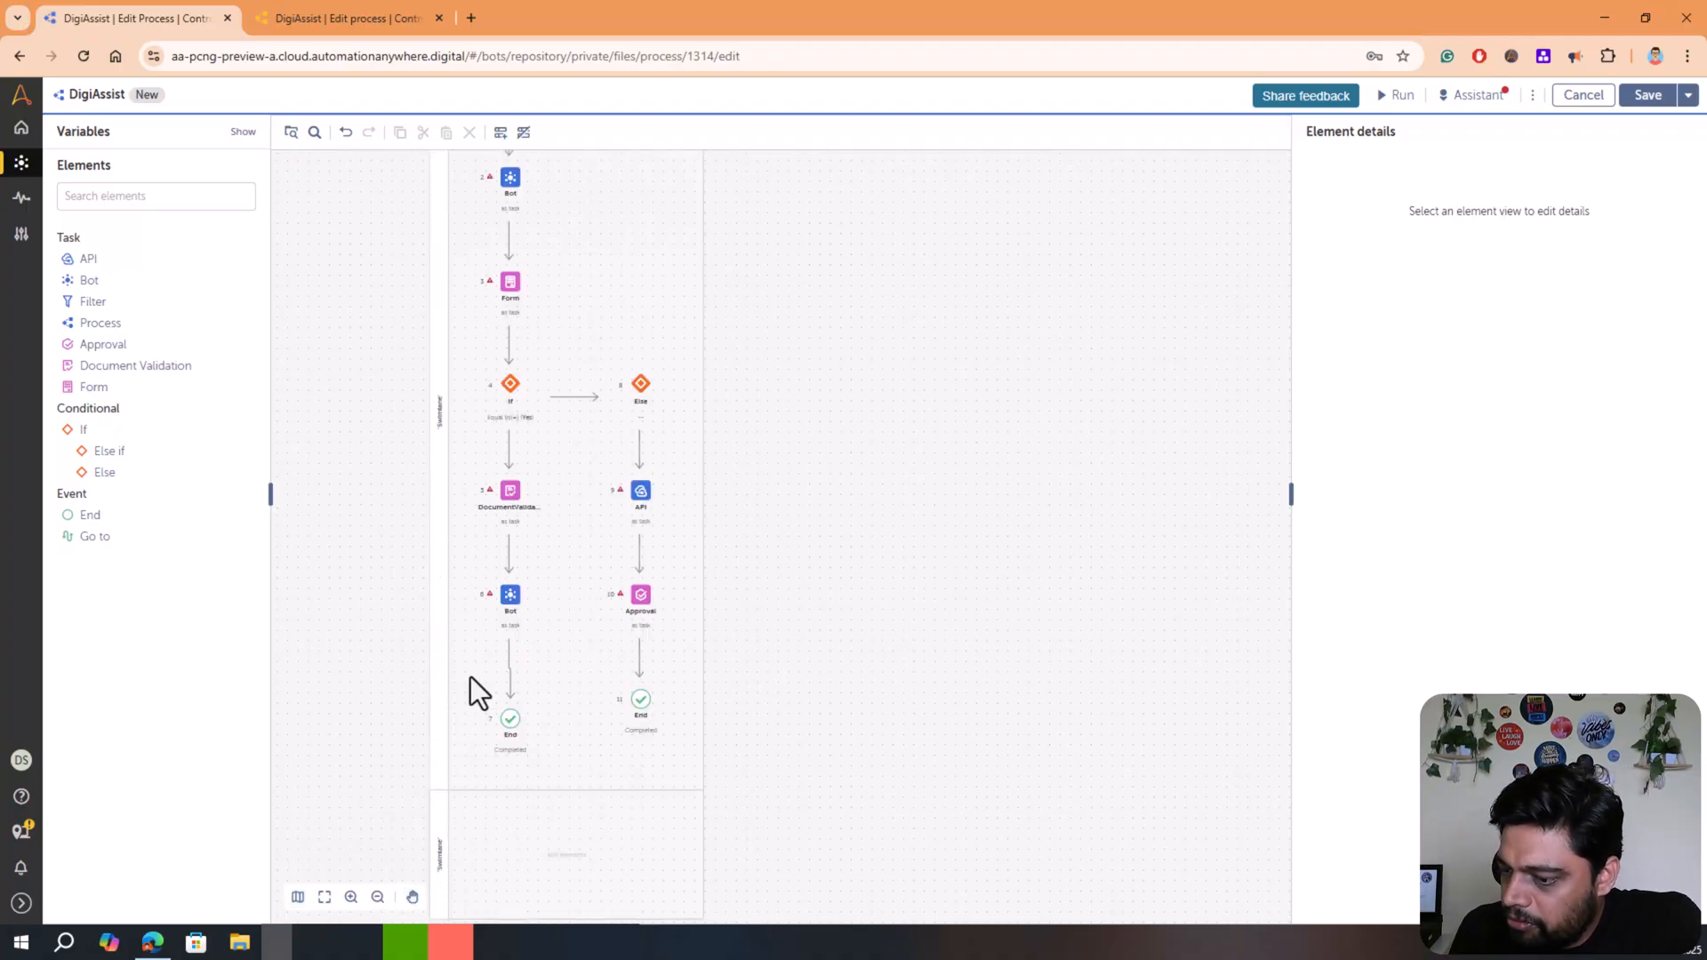
pyautogui.click(442, 420)
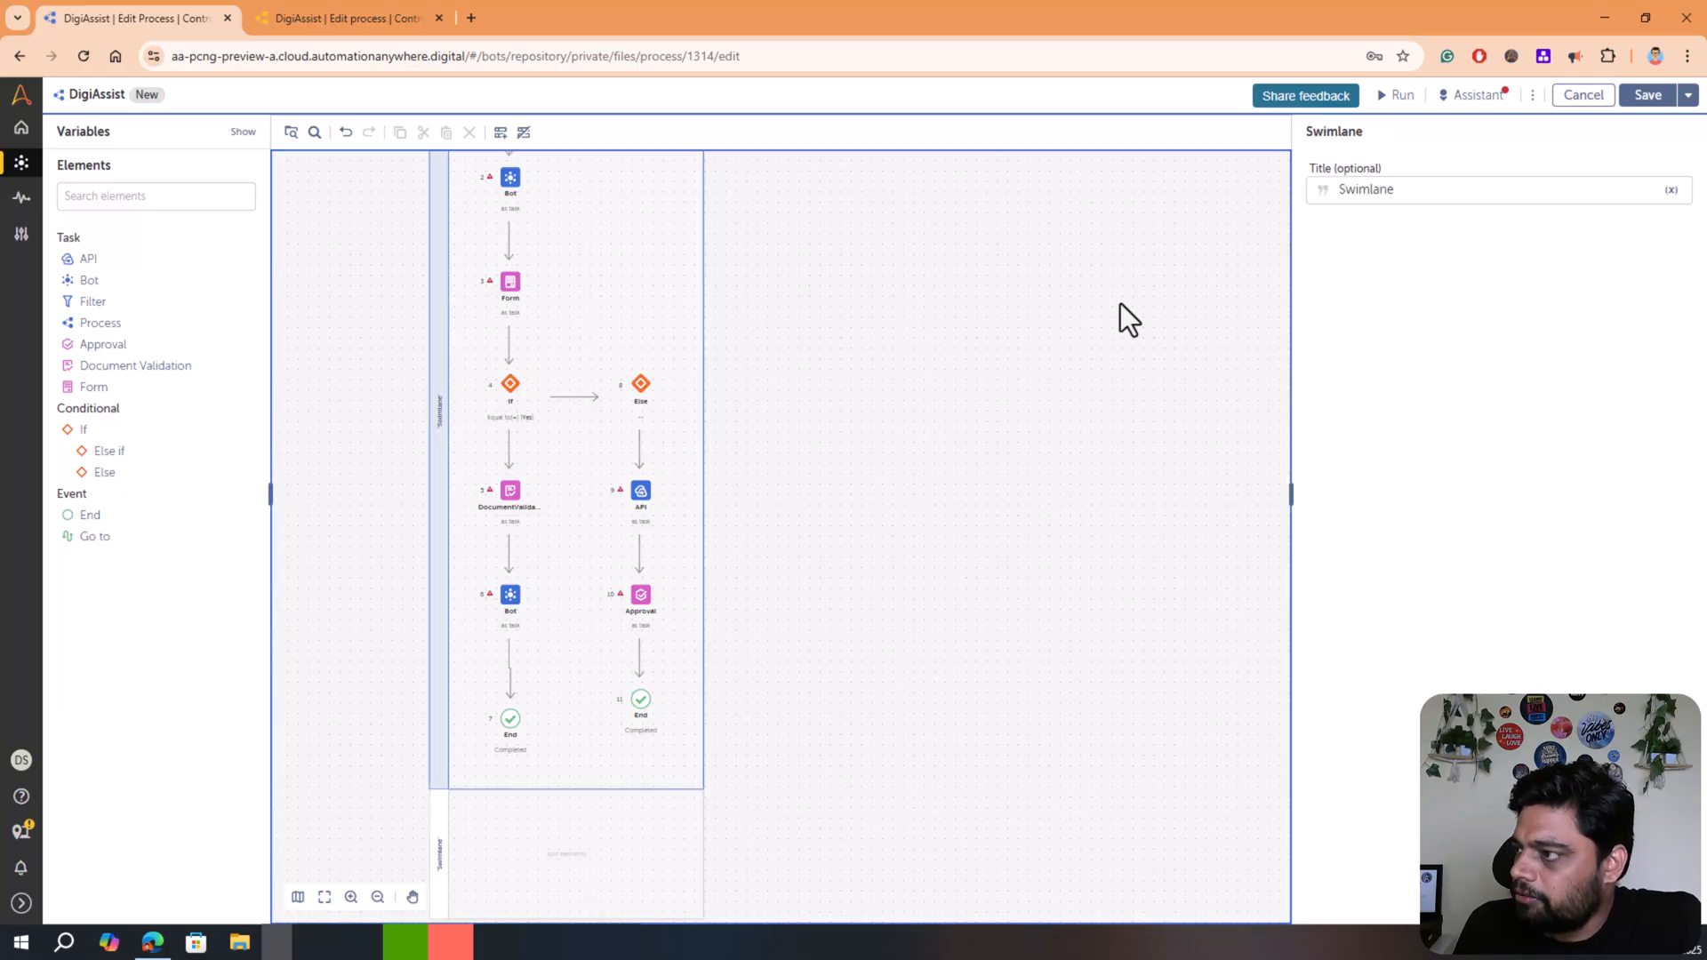
pyautogui.press('Tab')
pyautogui.write('User')
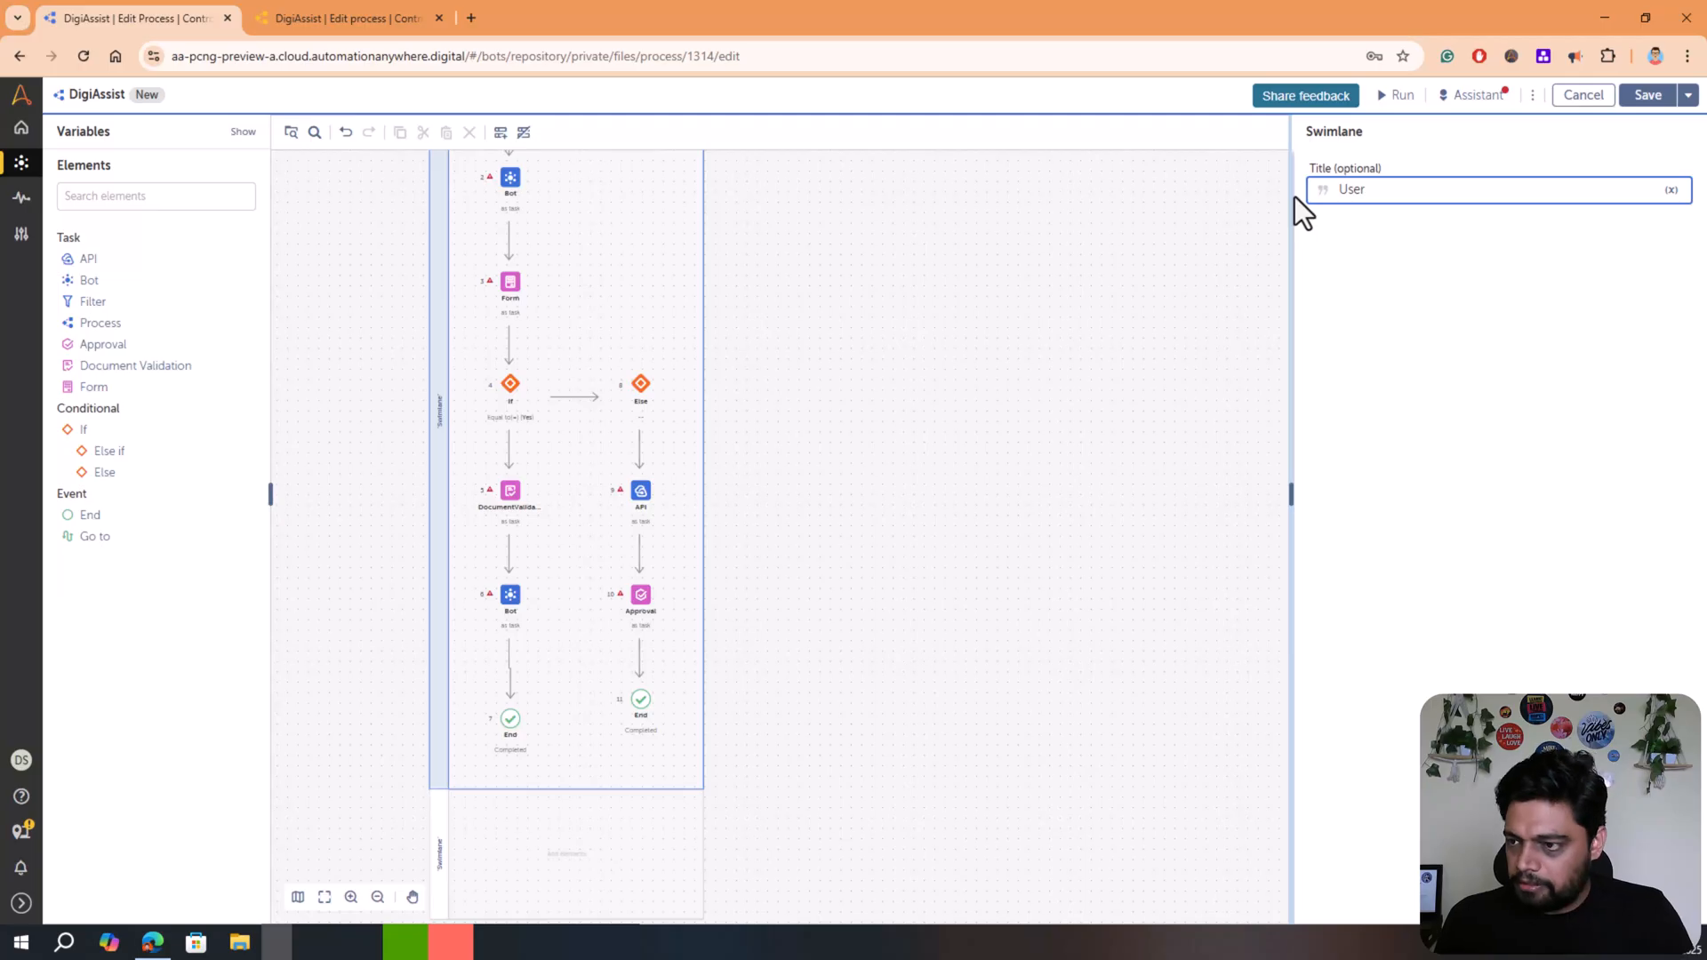
# Title the empty swimlane below the flow "Approver"
pyautogui.click(443, 855)
pyautogui.doubleClick(1387, 189)
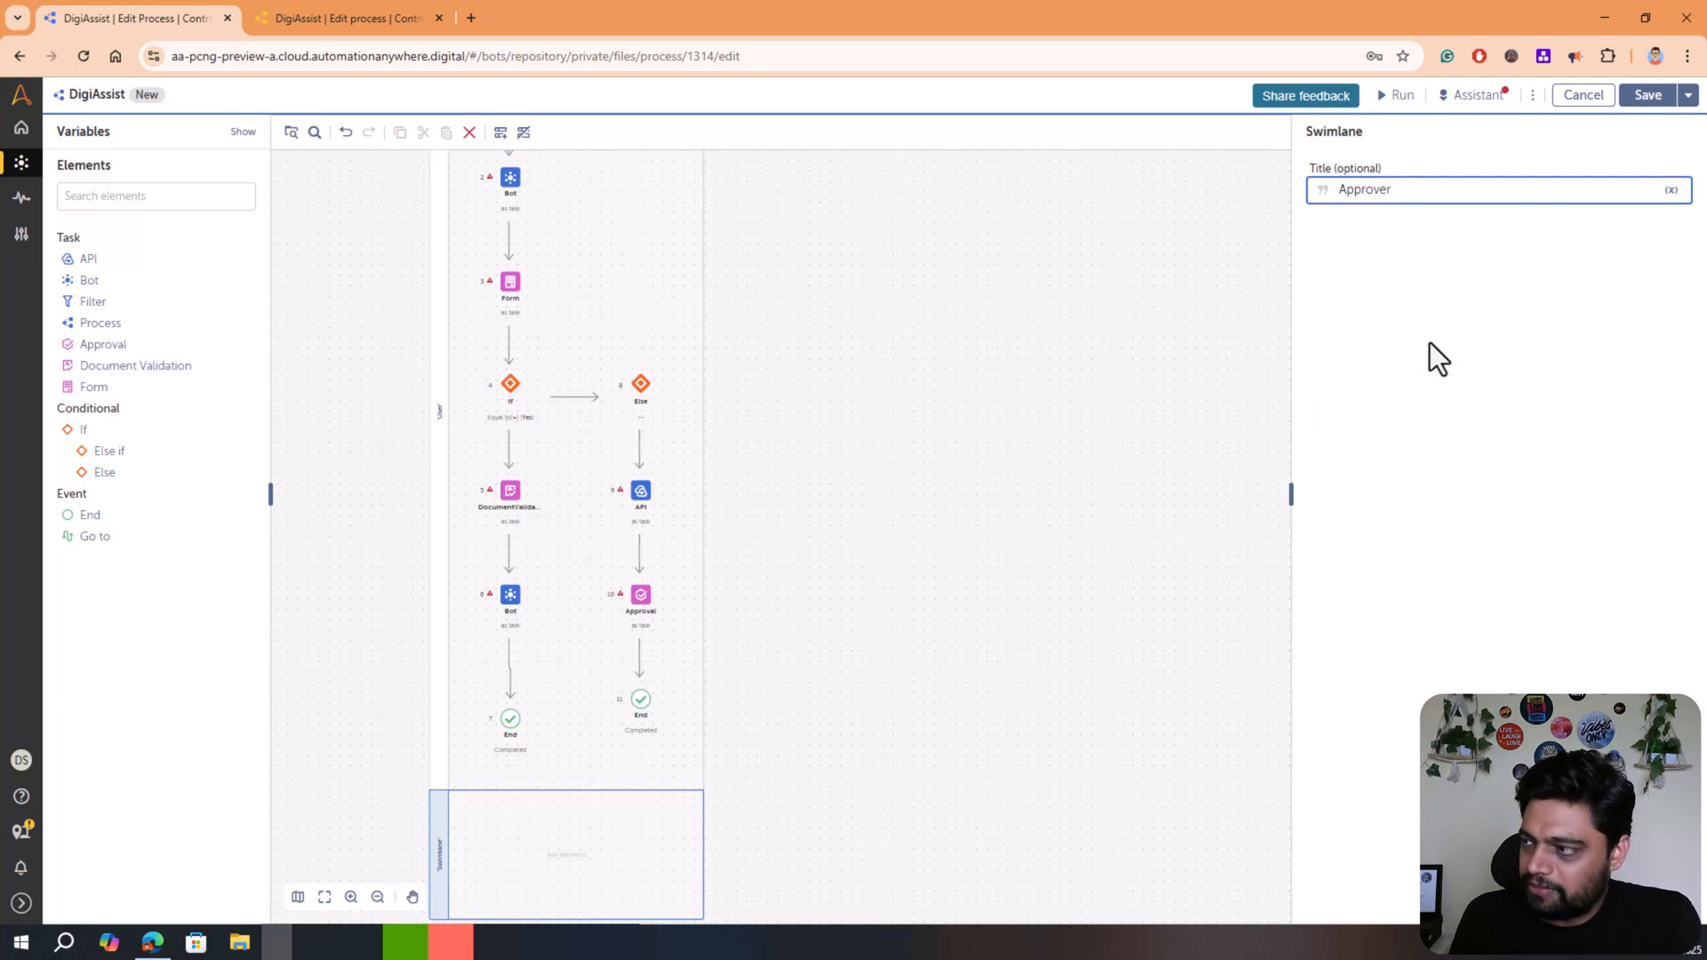
pyautogui.click(1357, 438)
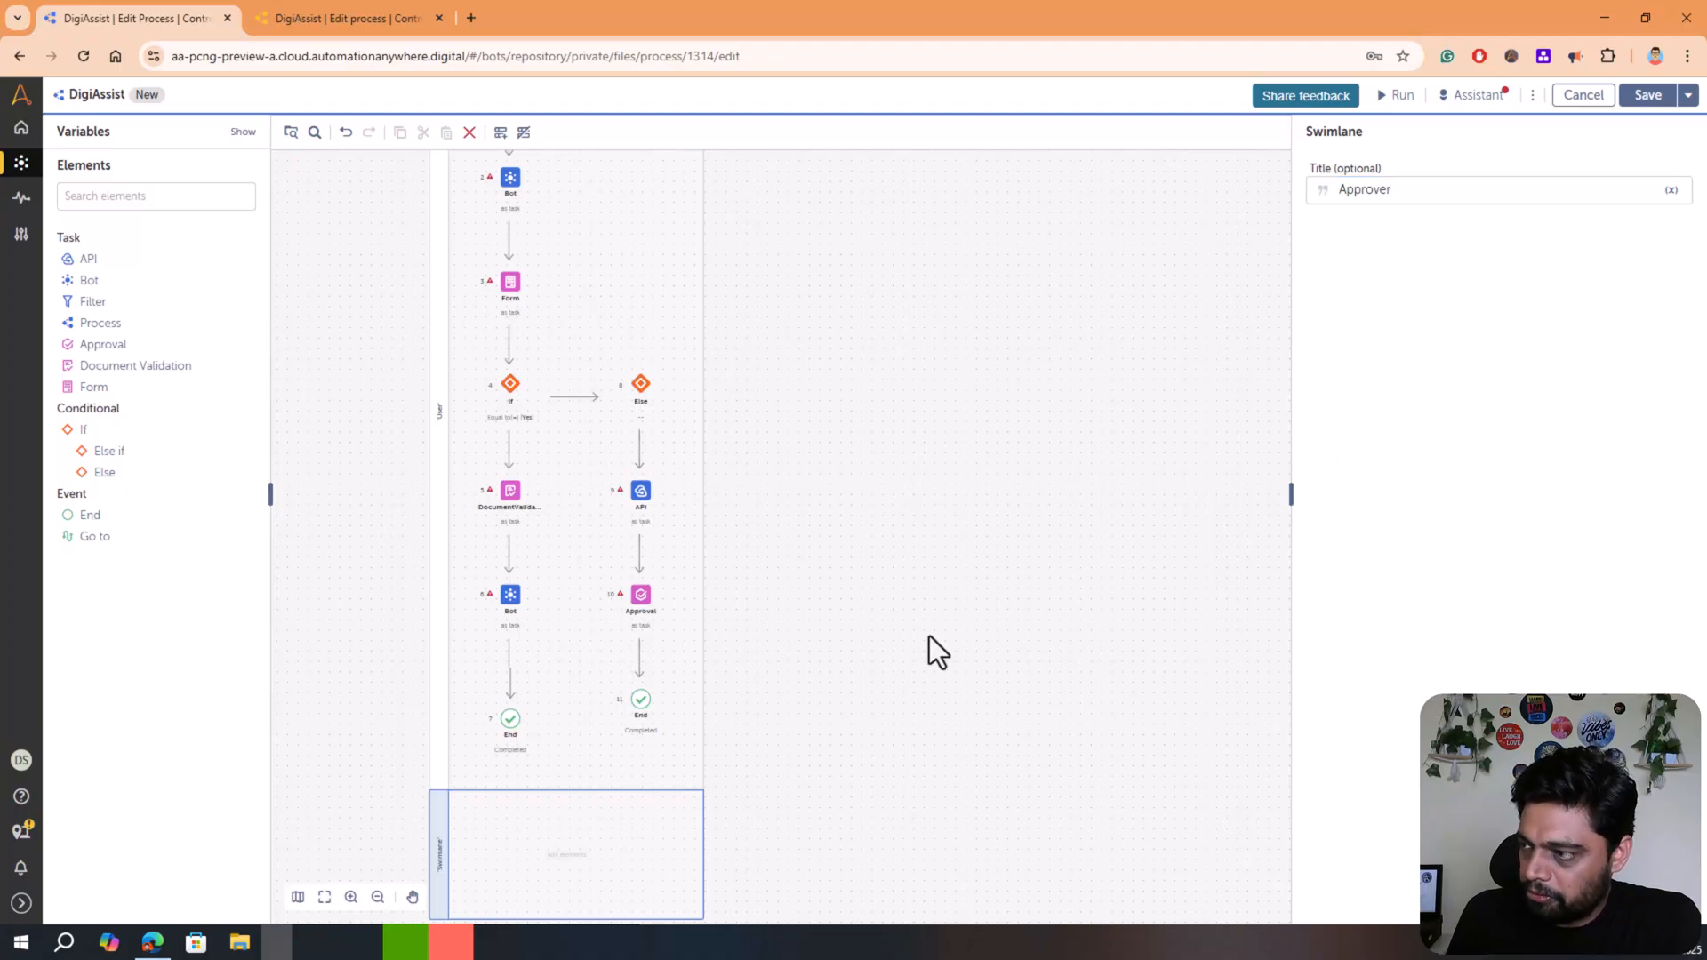
# Move the Bot task under Document Validation and its End element from the User swimlane into the Approver swimlane
pyautogui.moveTo(511, 594); pyautogui.dragTo(513, 865)
pyautogui.scroll(-1, 841, 507)
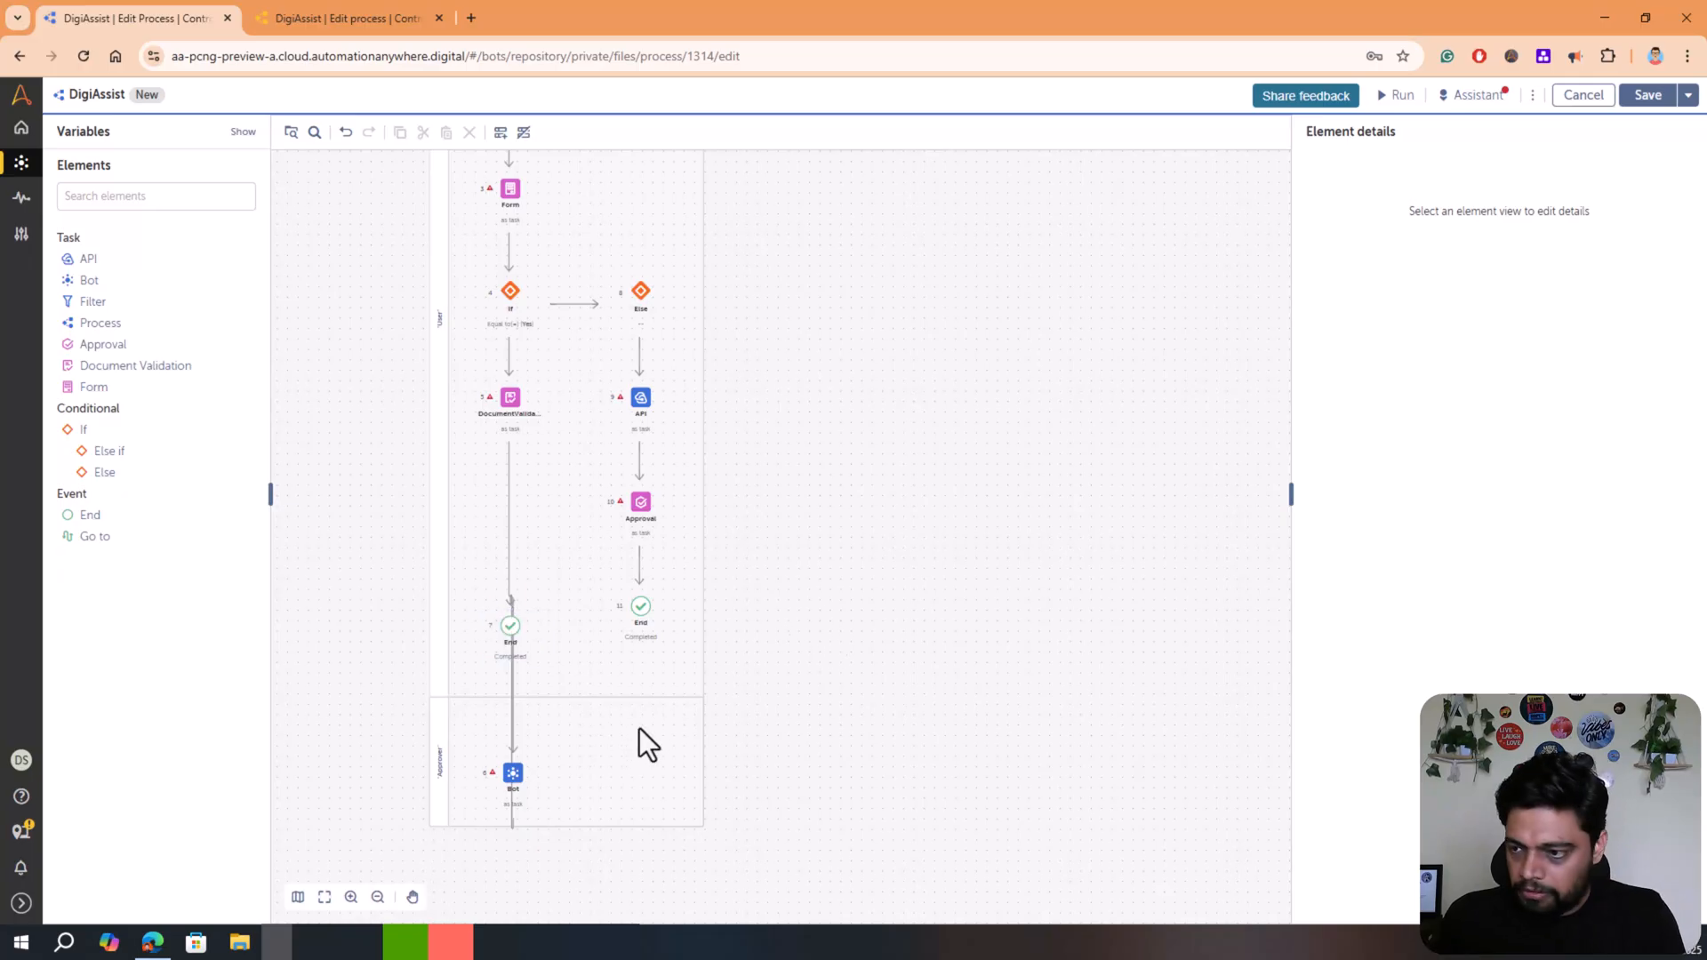
pyautogui.hotkey('ctrl', 'z')
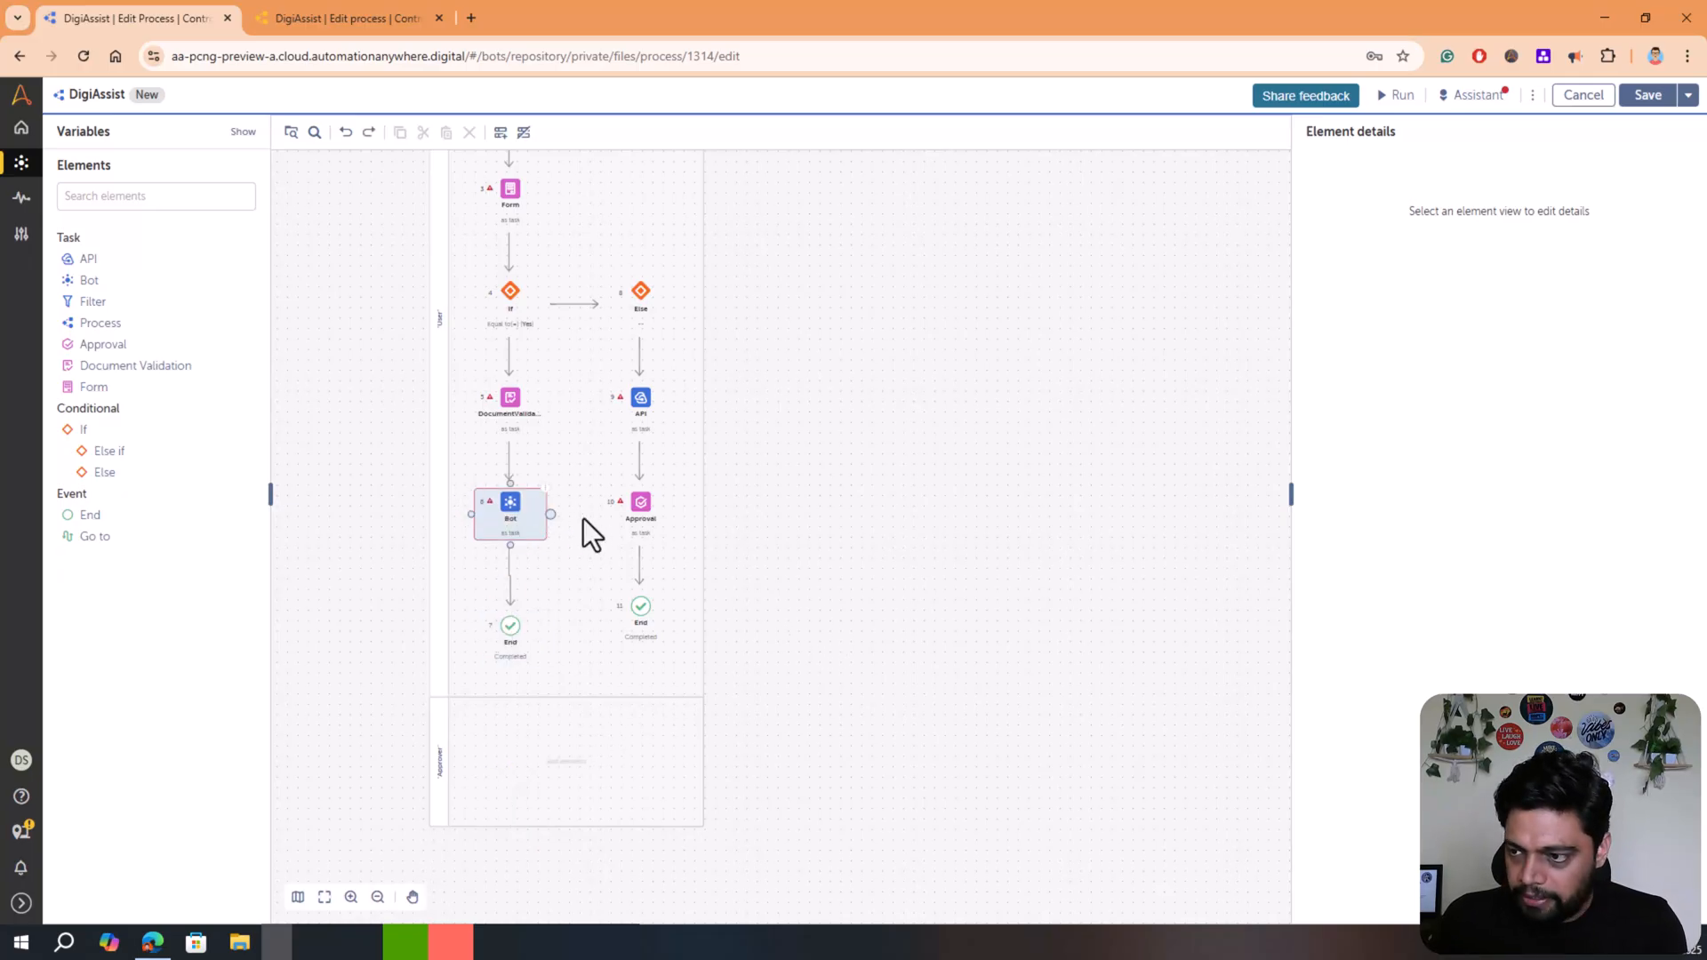
pyautogui.moveTo(537, 525); pyautogui.dragTo(602, 789)
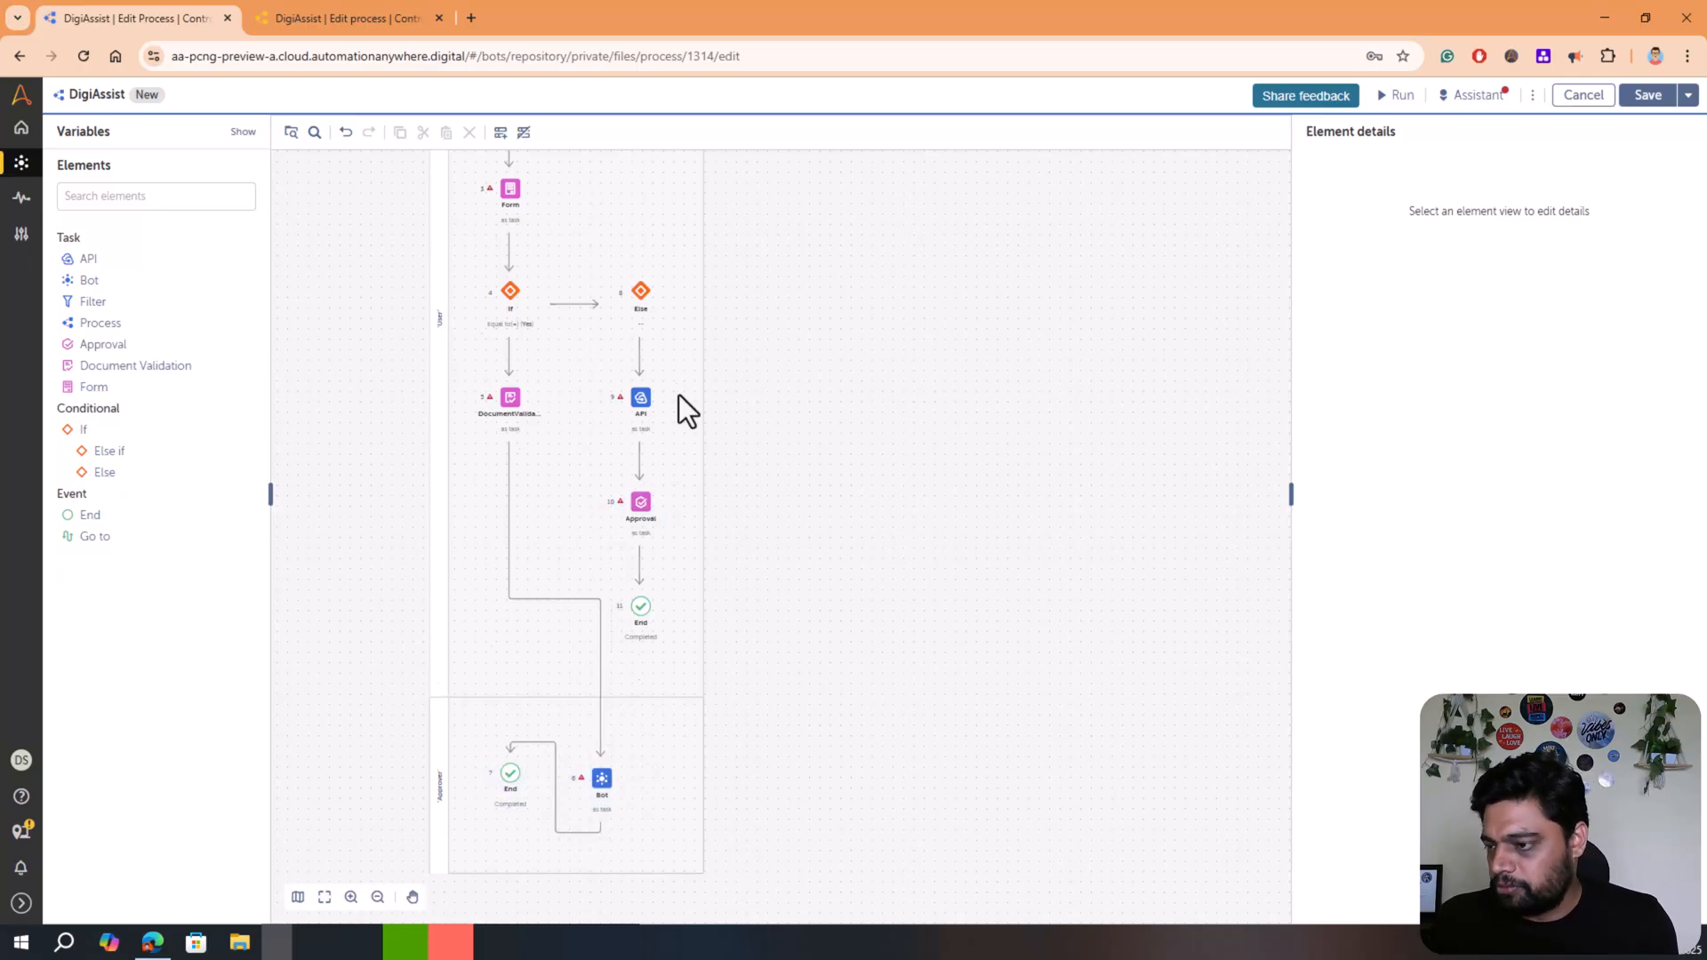
# Remove the swimlanes from the process and fit the whole flow to the canvas
pyautogui.scroll(4, 637, 356)
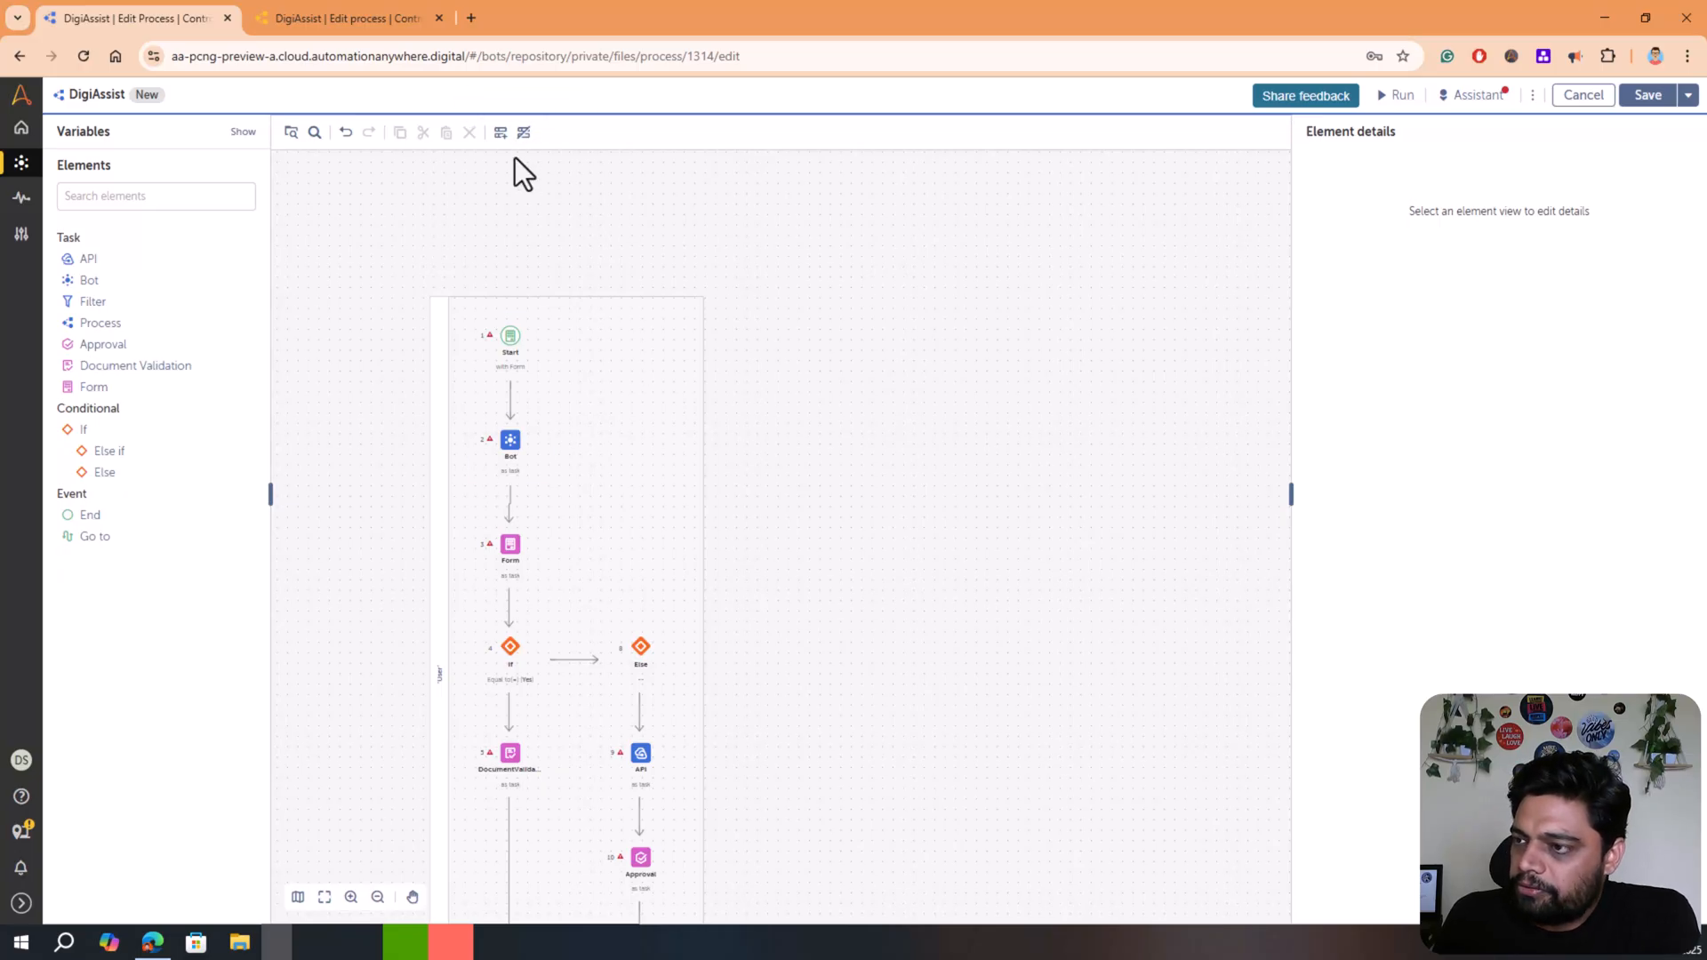
pyautogui.click(524, 134)
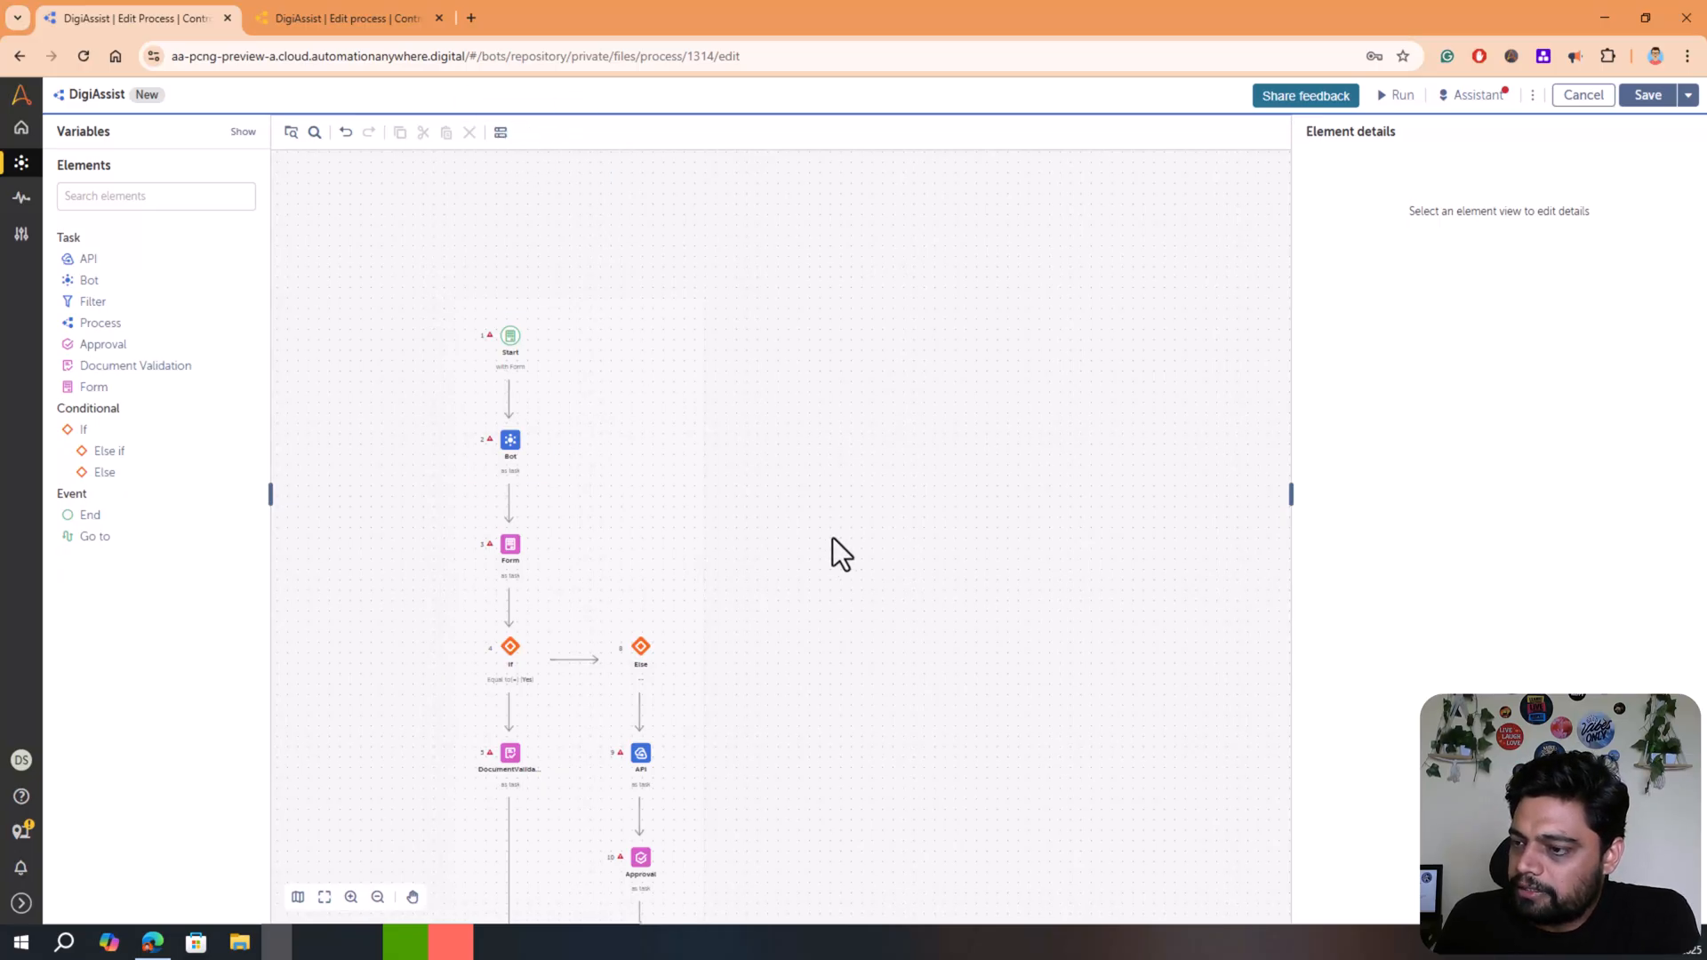
pyautogui.scroll(-5, 829, 526)
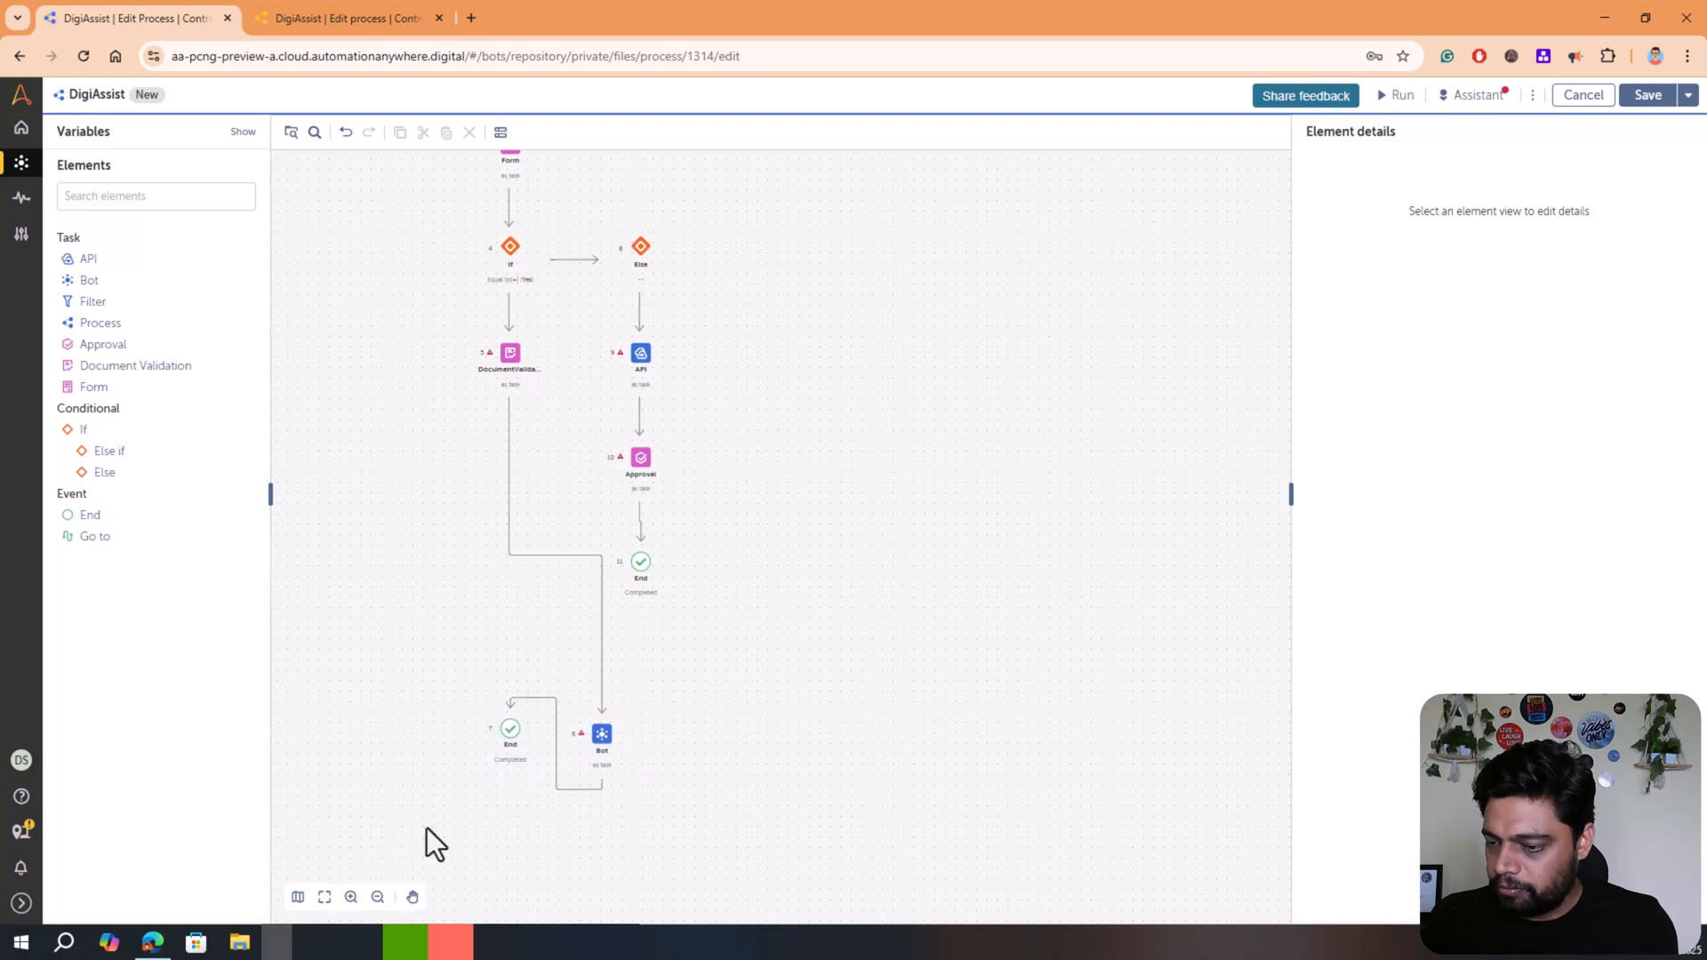
pyautogui.click(325, 897)
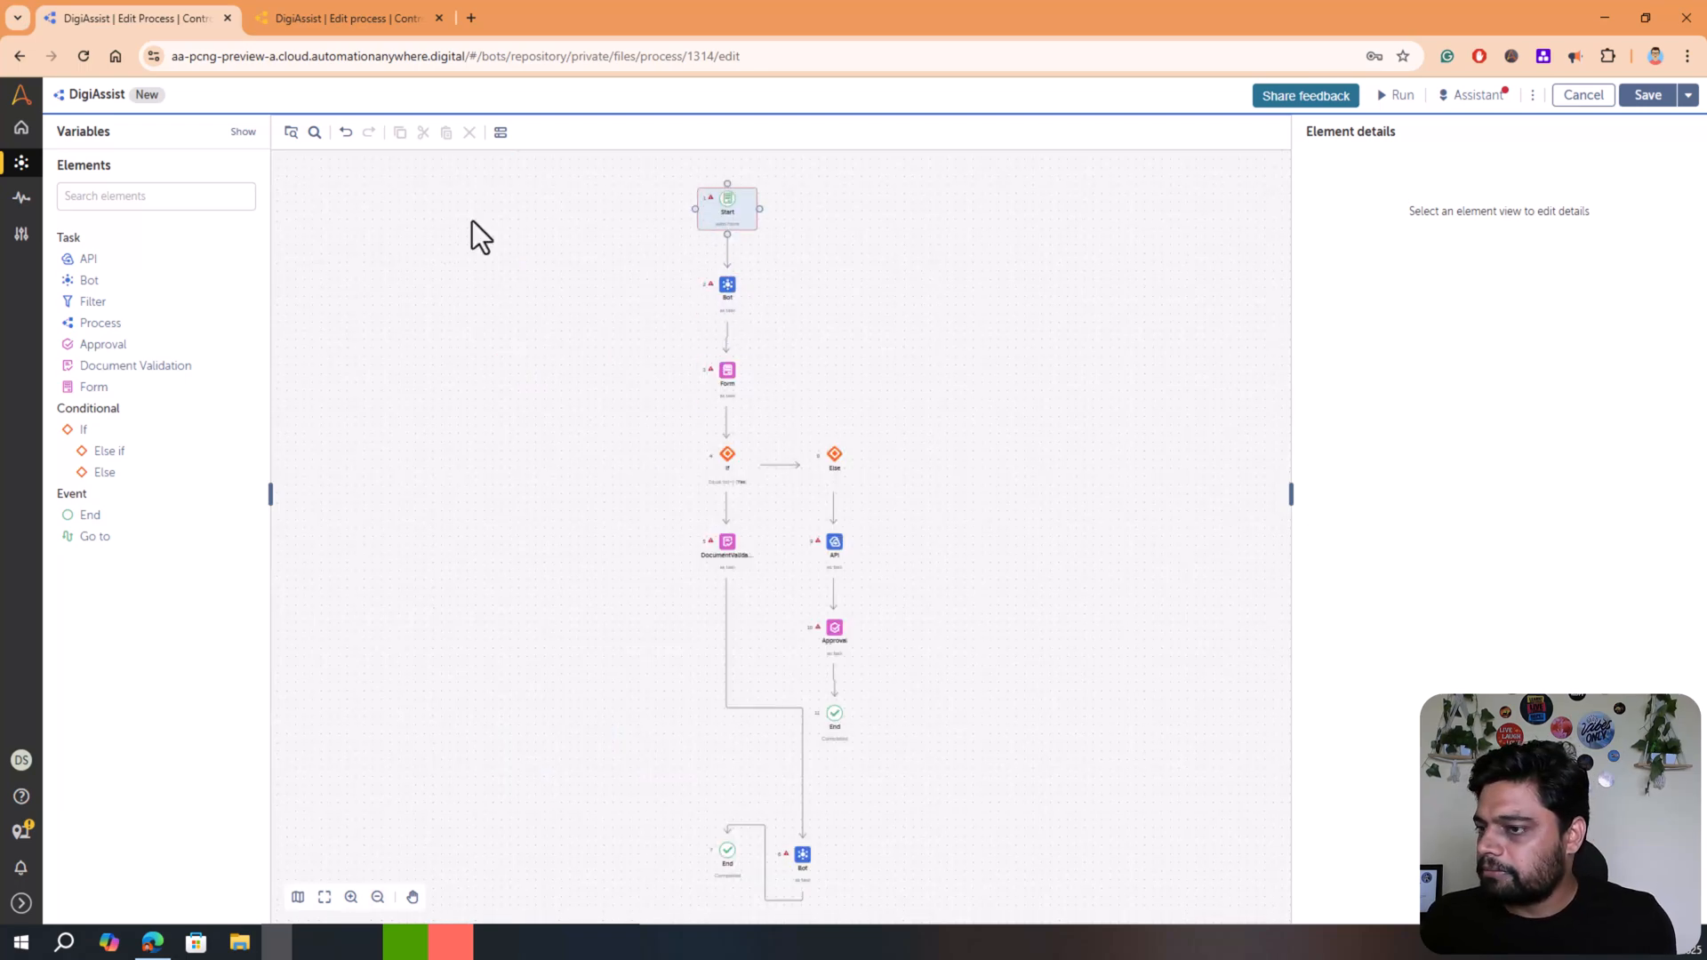
# Rearrange Start, Bot, Form, If and Document Validation into a horizontal row across the upper part of the canvas
pyautogui.moveTo(682, 211); pyautogui.dragTo(346, 213)
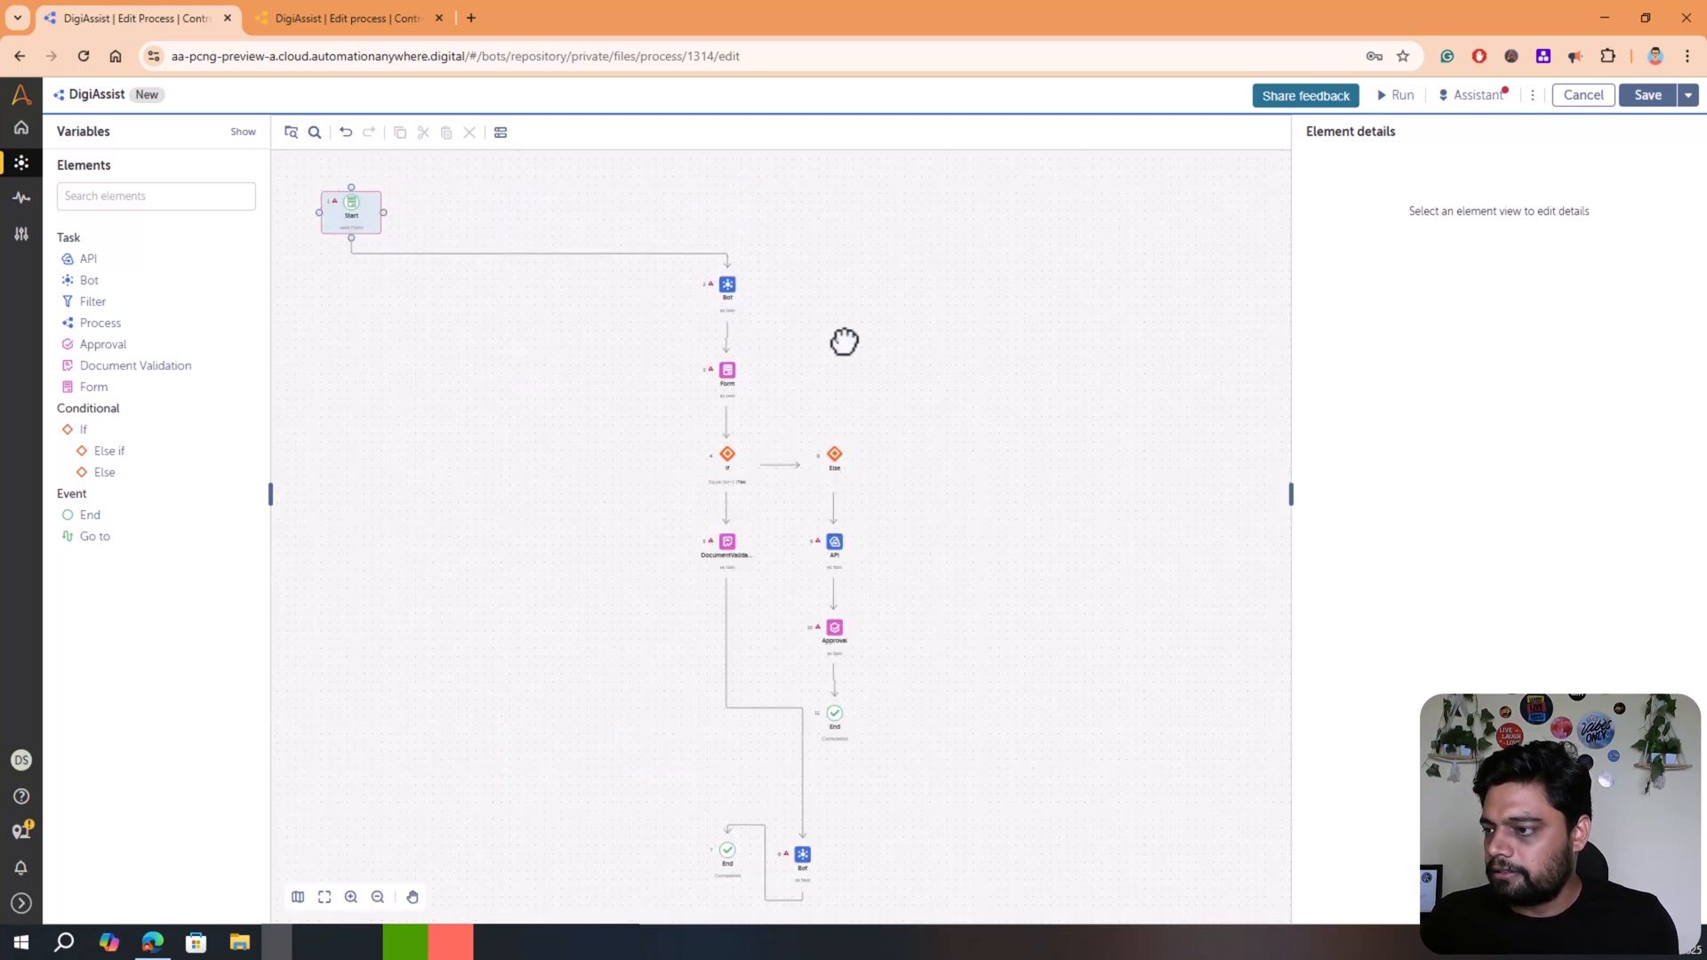
pyautogui.moveTo(717, 286); pyautogui.dragTo(550, 214)
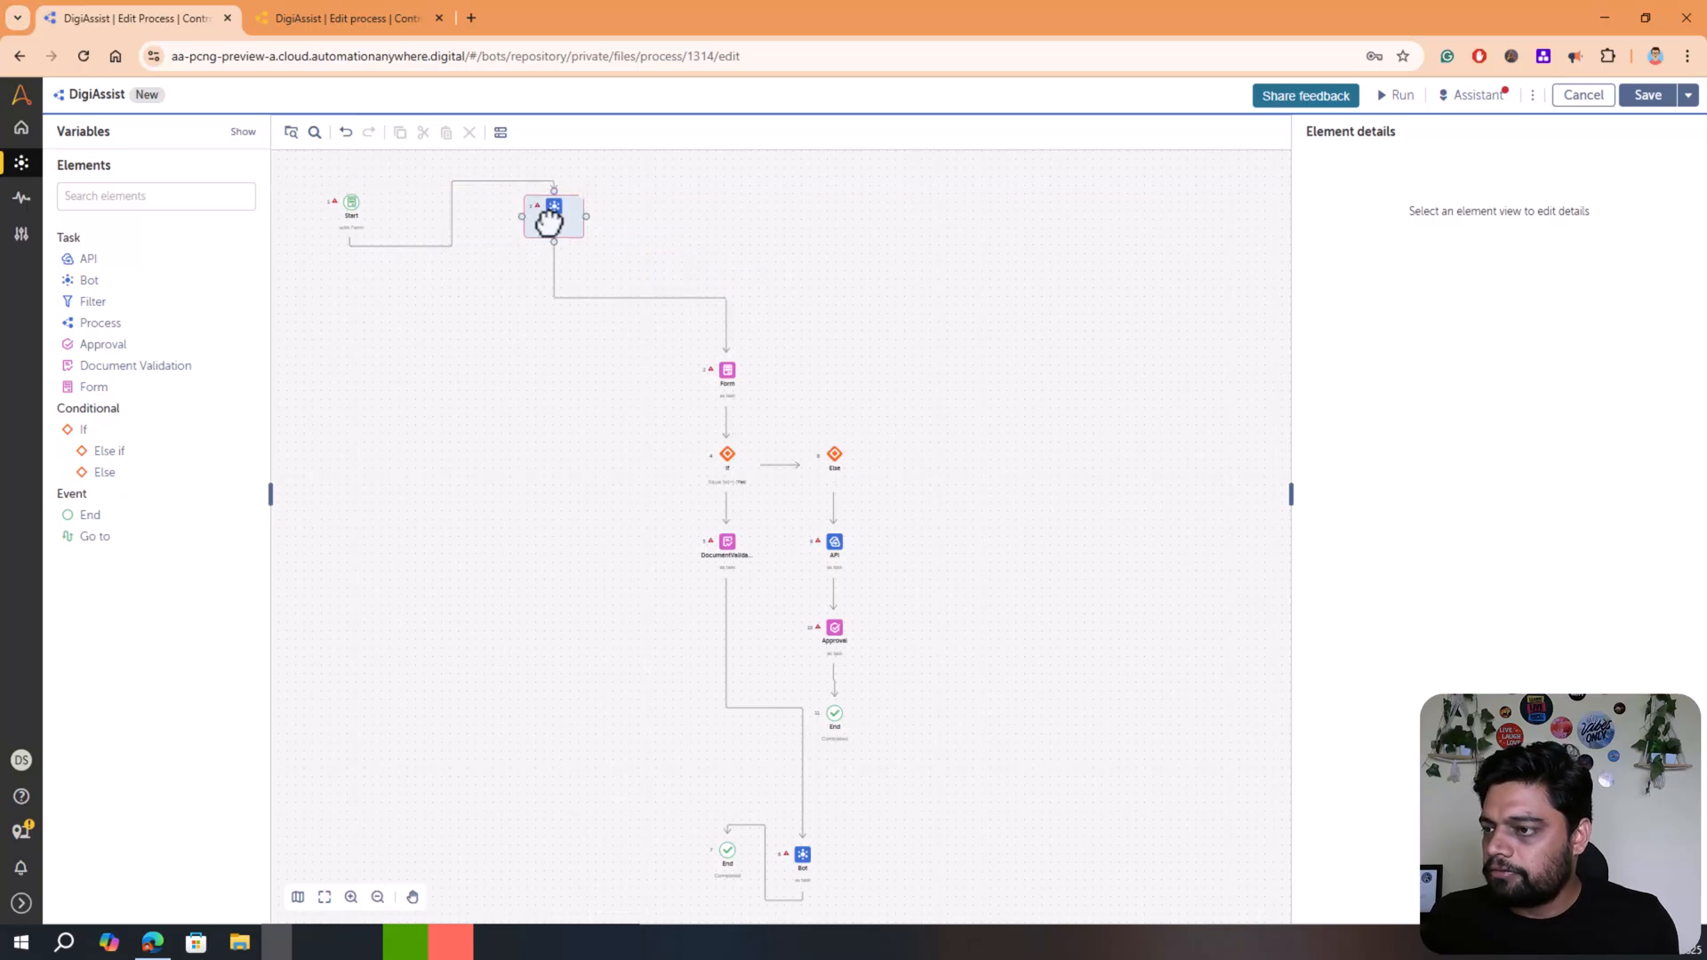
pyautogui.moveTo(728, 377); pyautogui.dragTo(789, 204)
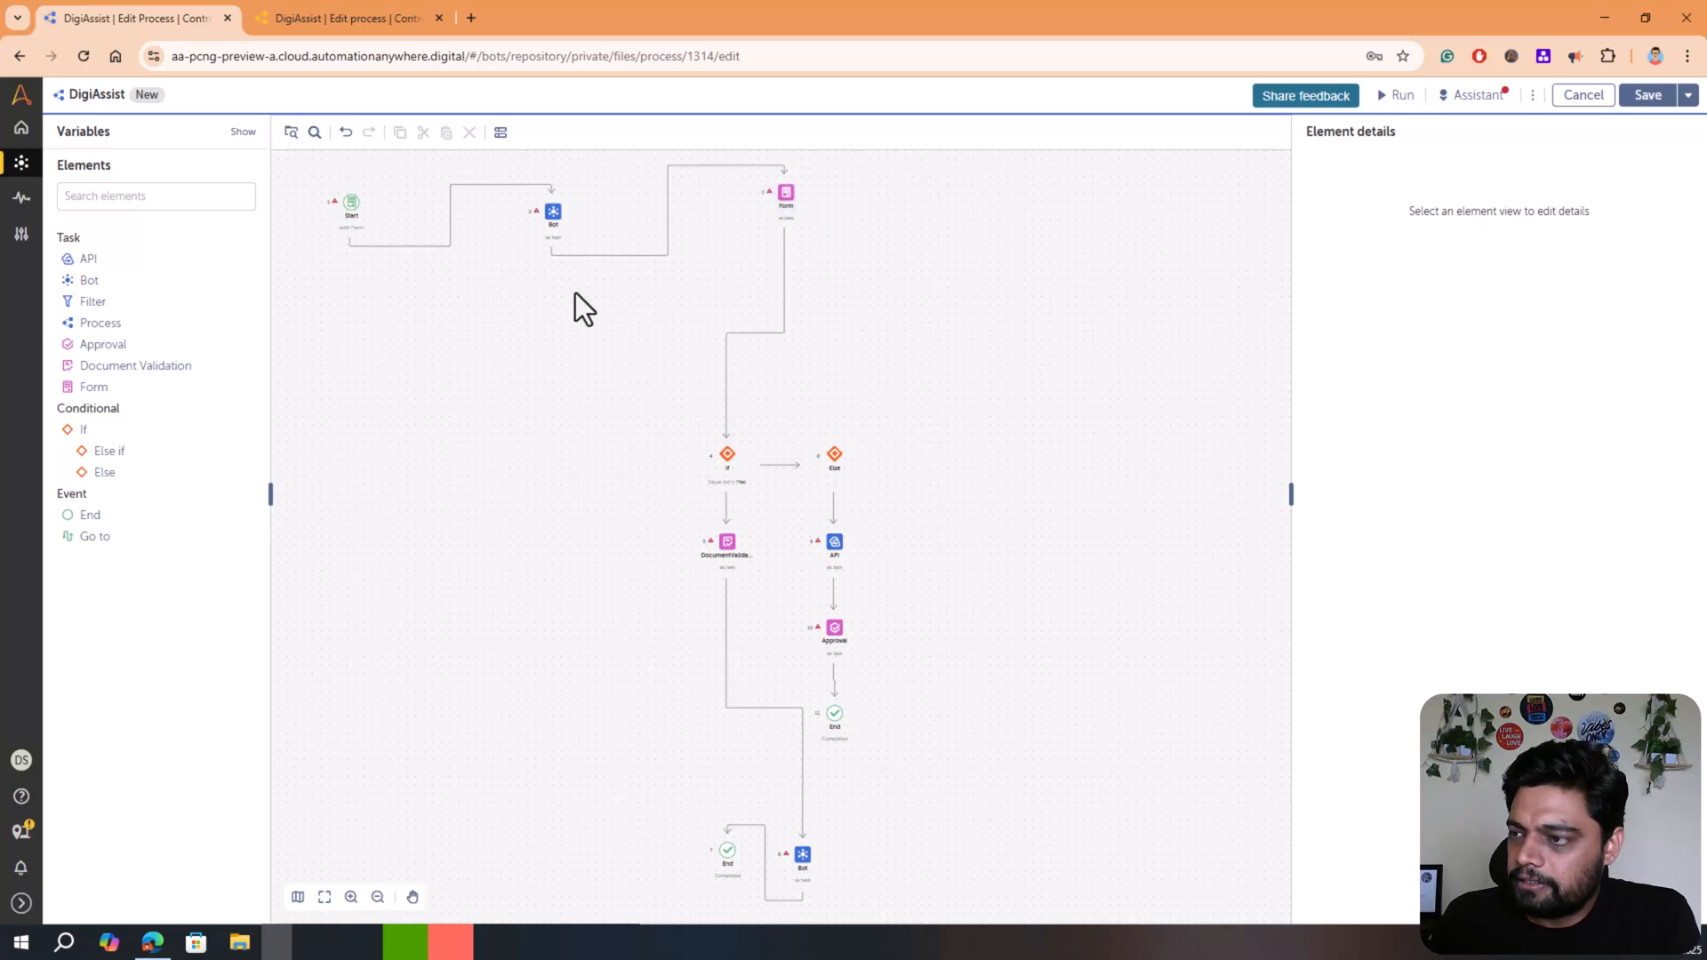
pyautogui.moveTo(729, 463); pyautogui.dragTo(979, 204)
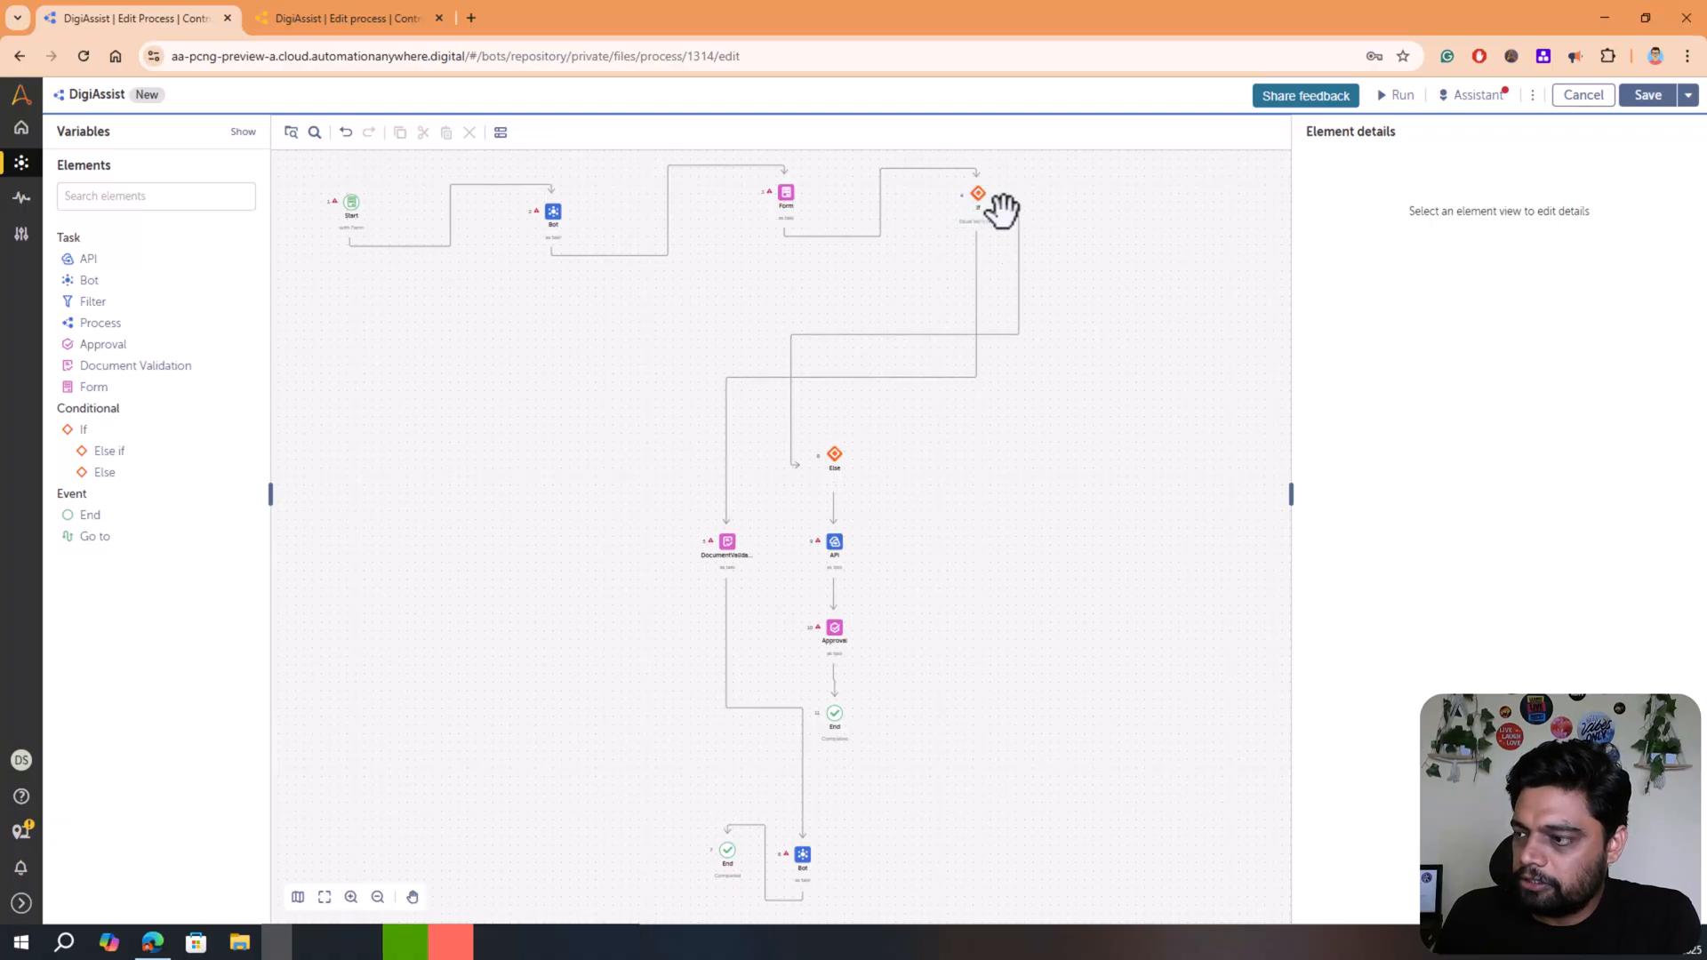
pyautogui.moveTo(731, 549); pyautogui.dragTo(1181, 222)
pyautogui.moveTo(1165, 204); pyautogui.dragTo(1158, 205)
# Spread the Else branch's API, Approval and End toward the lower left, and place Bot below Document Validation with its End at lower center
pyautogui.moveTo(837, 544); pyautogui.dragTo(614, 457)
pyautogui.moveTo(850, 642); pyautogui.dragTo(458, 505)
pyautogui.moveTo(835, 720); pyautogui.dragTo(573, 683)
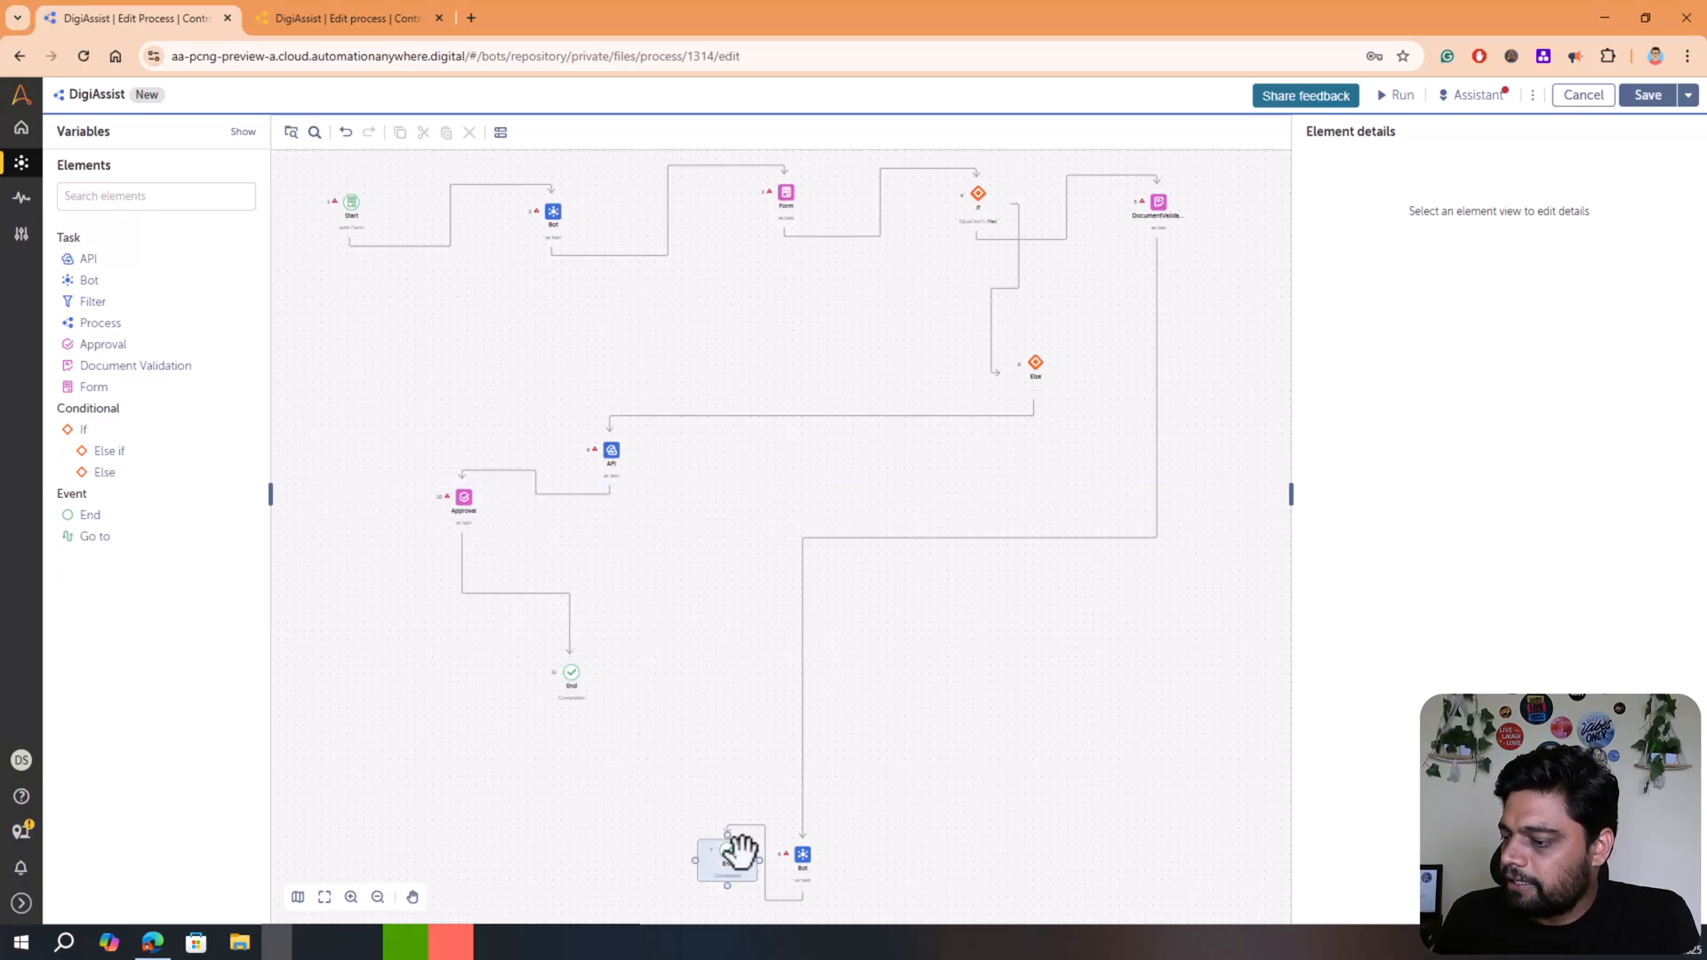
pyautogui.moveTo(804, 860); pyautogui.dragTo(1205, 405)
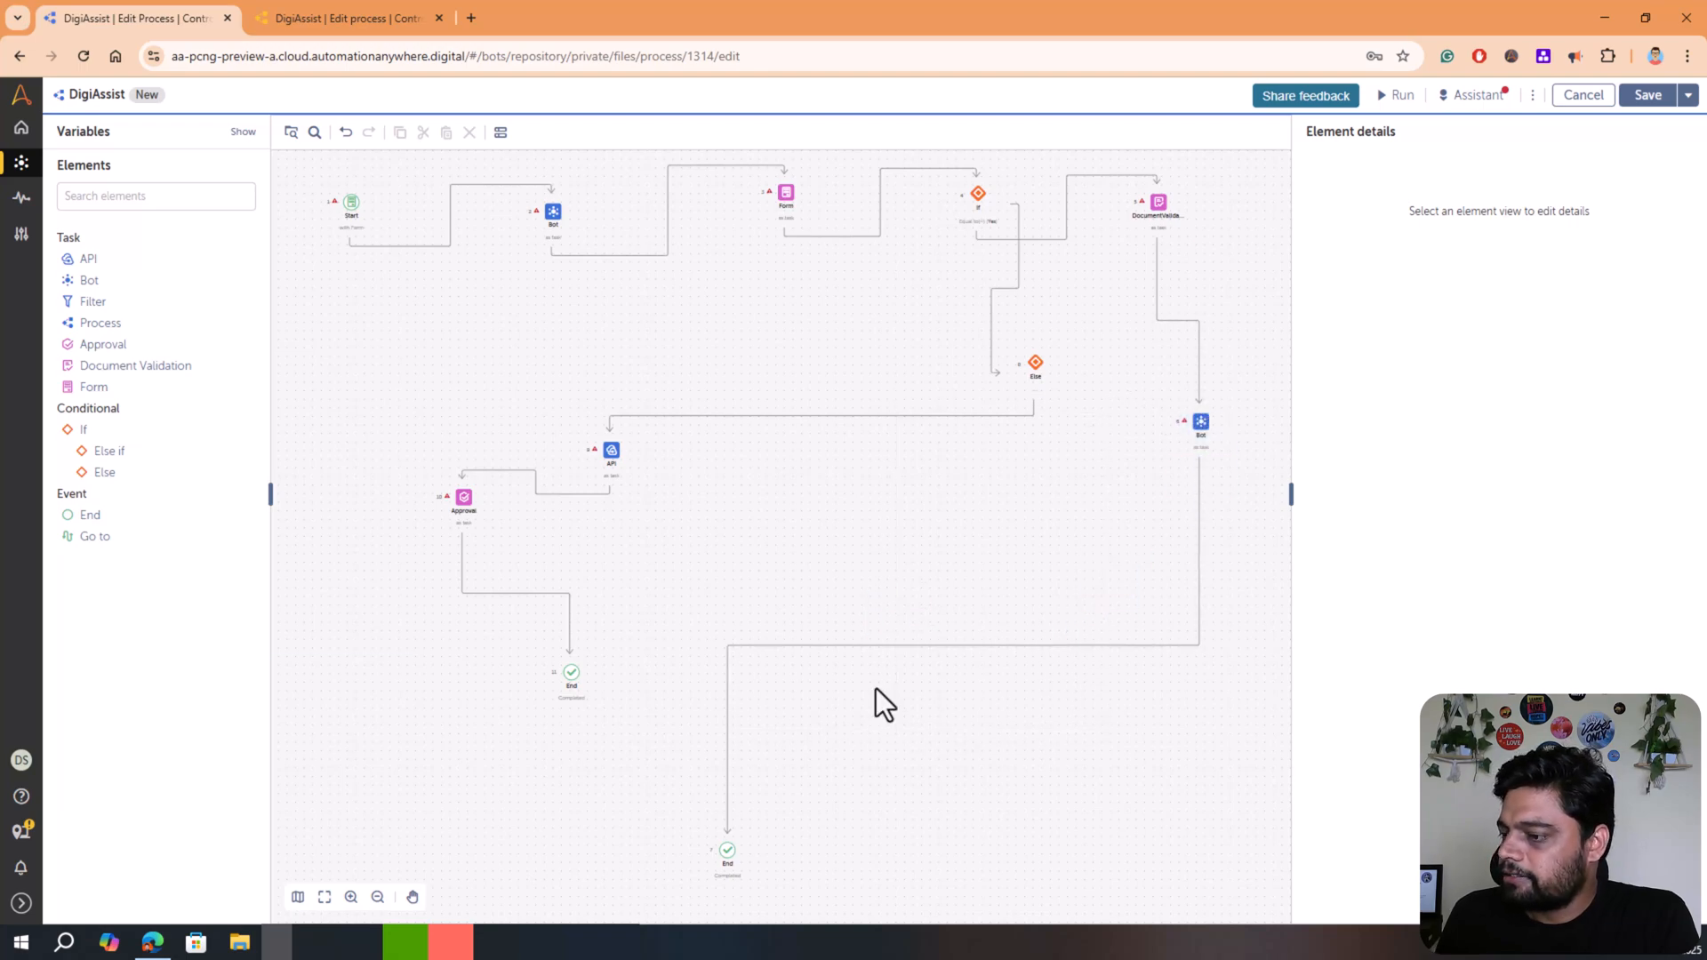
pyautogui.moveTo(728, 846); pyautogui.dragTo(767, 639)
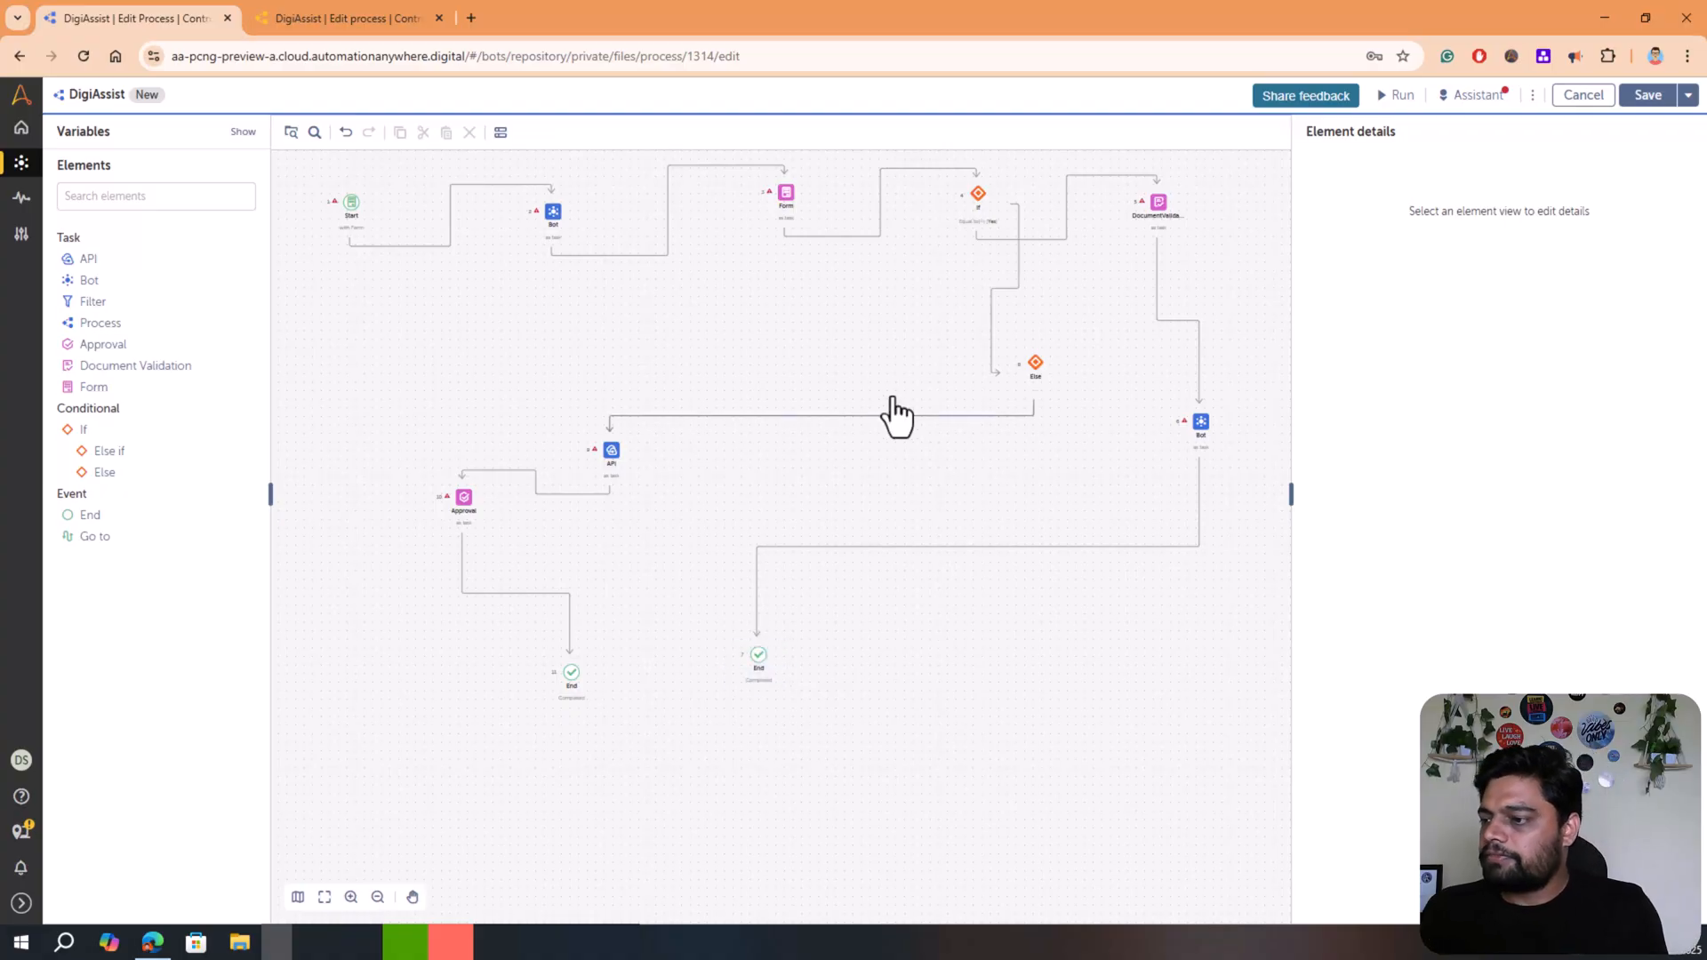
pyautogui.click(351, 897)
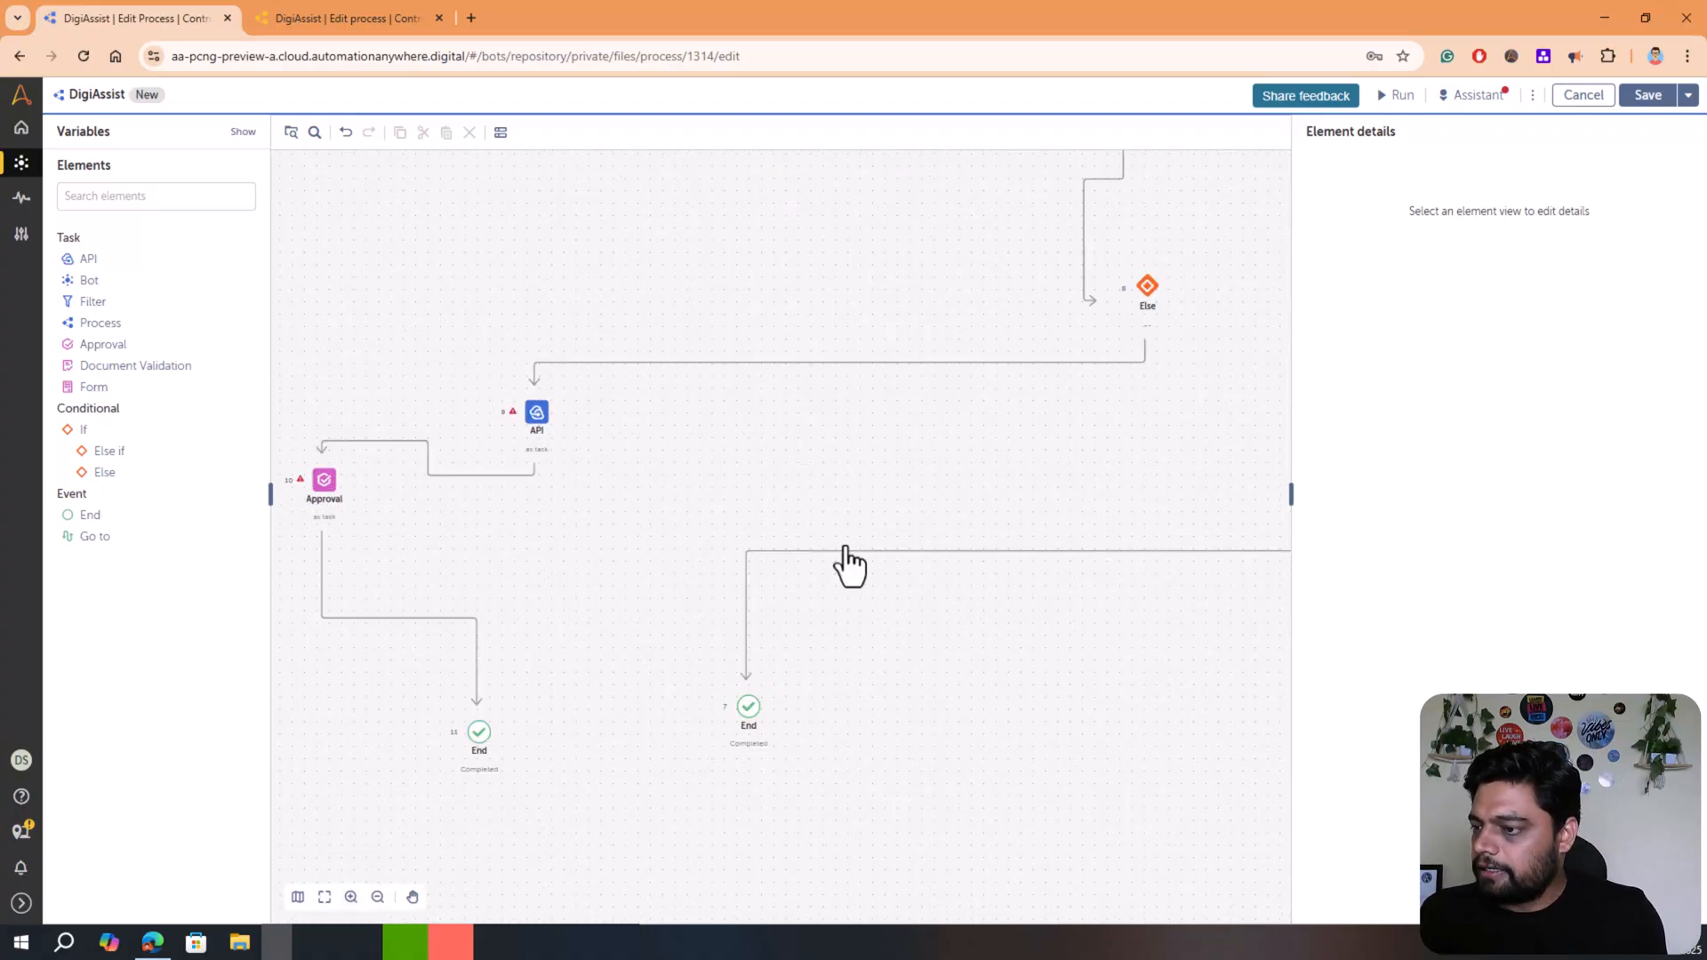
pyautogui.click(324, 897)
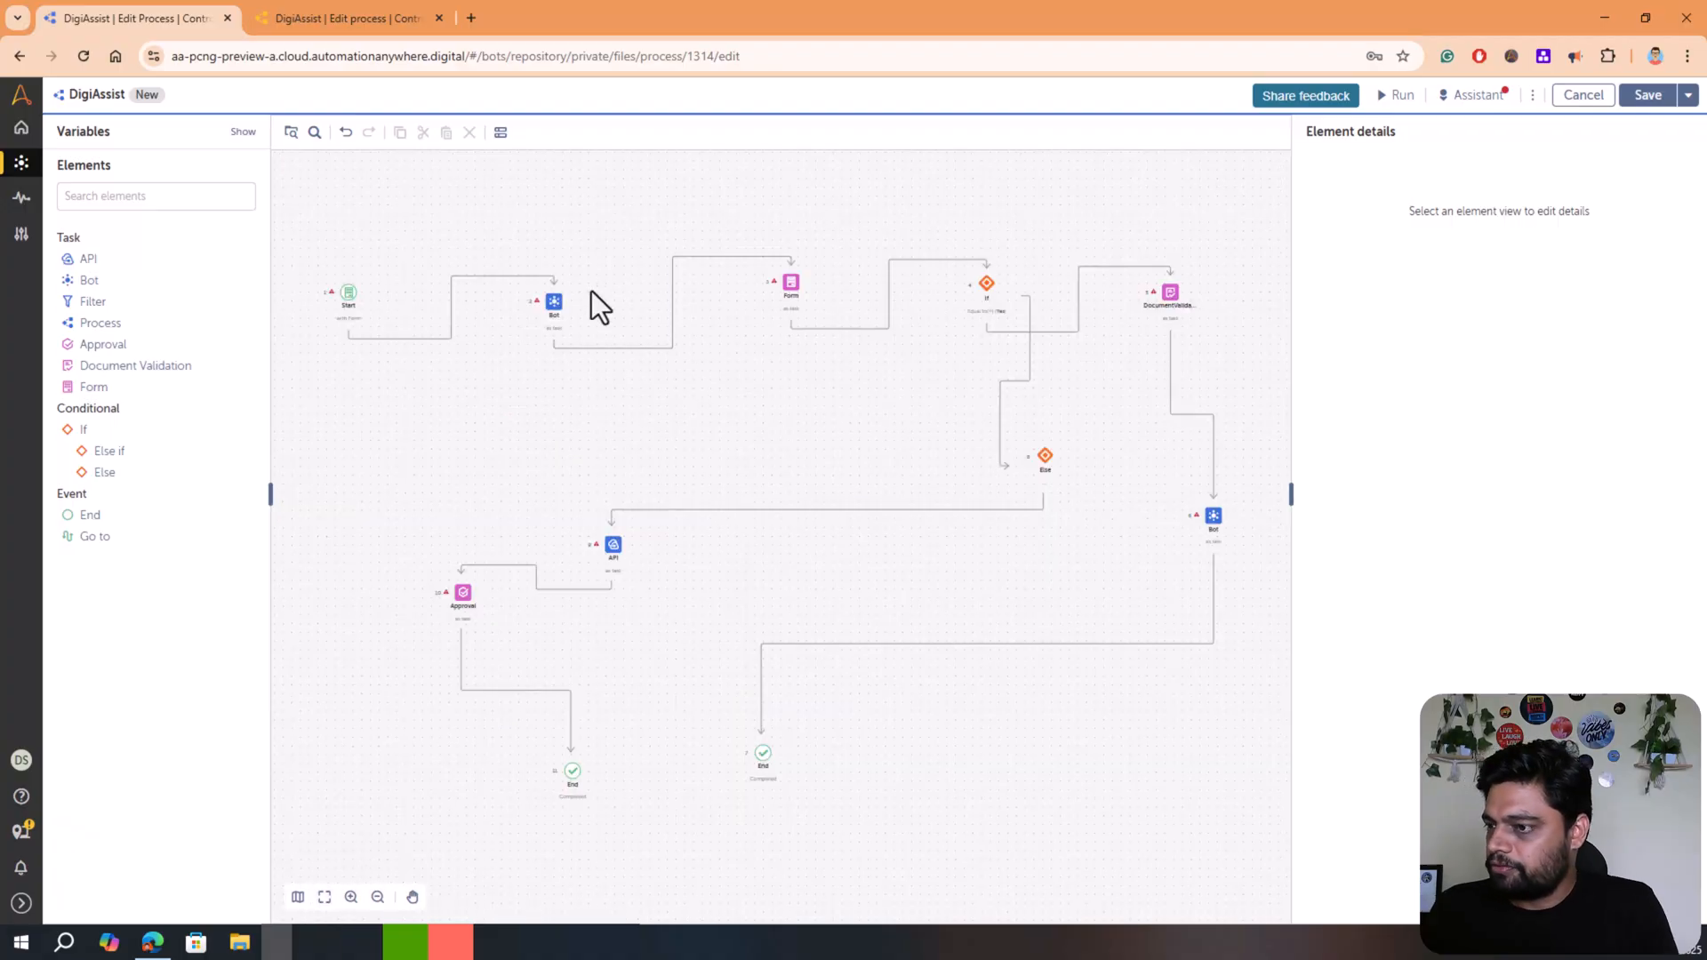
# Insert an API task directly after the first Bot task, ahead of Form
pyautogui.click(553, 302)
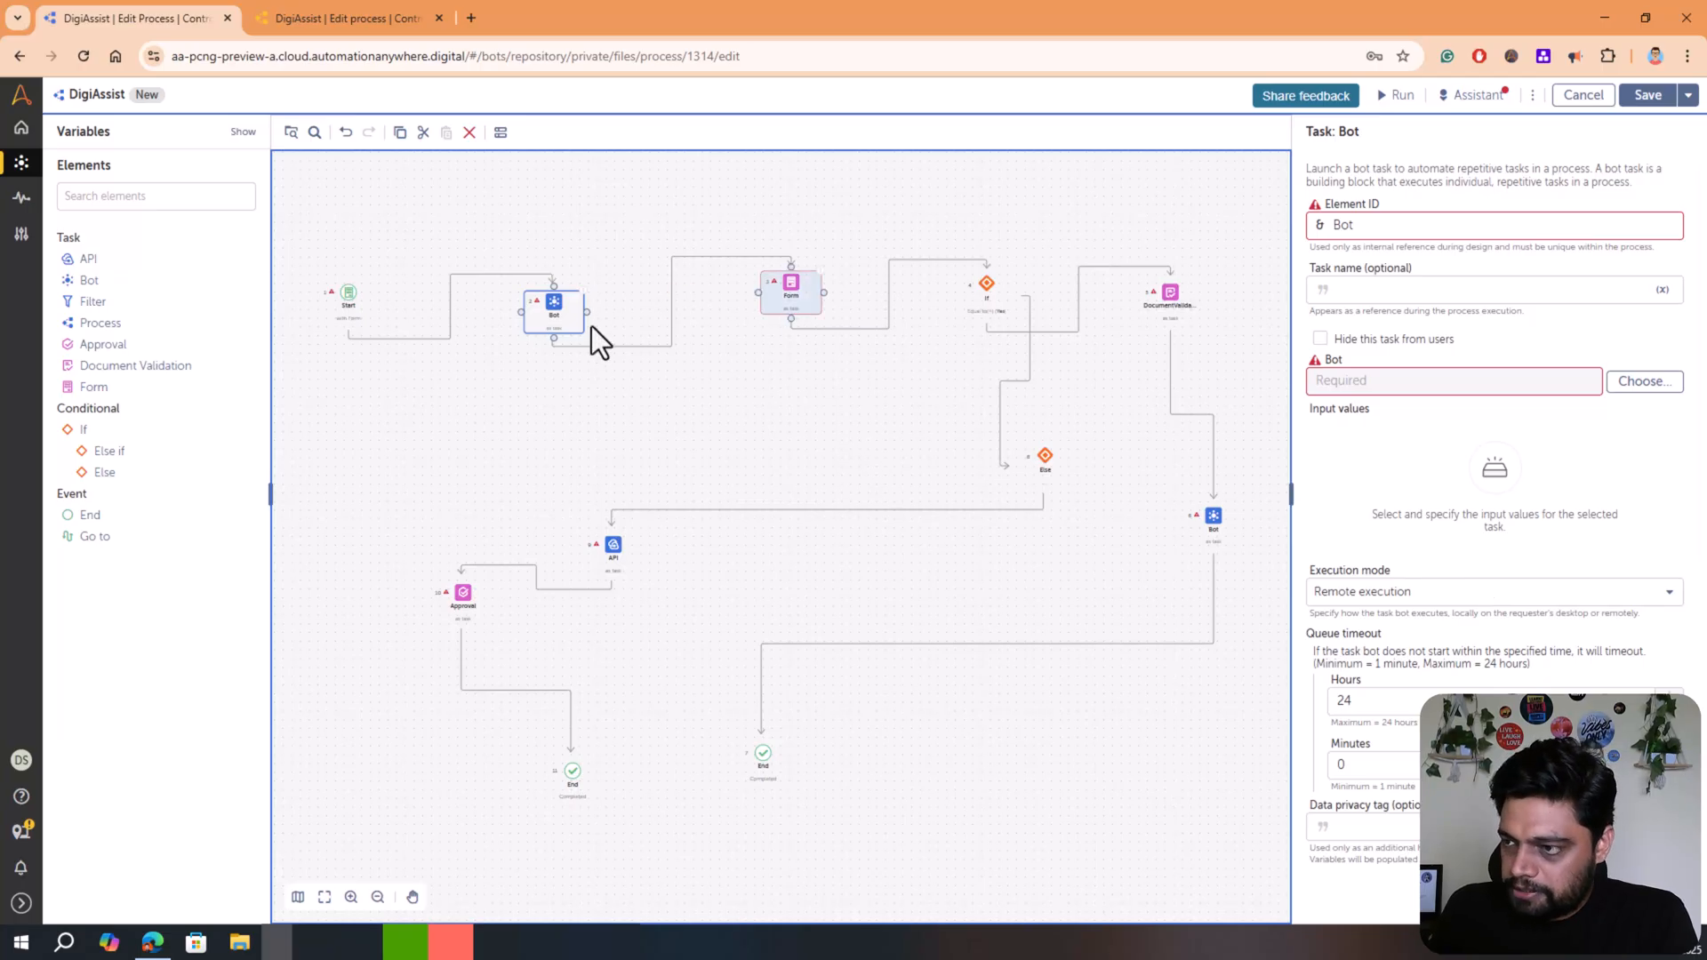
pyautogui.hotkey('ctrl', 'z')
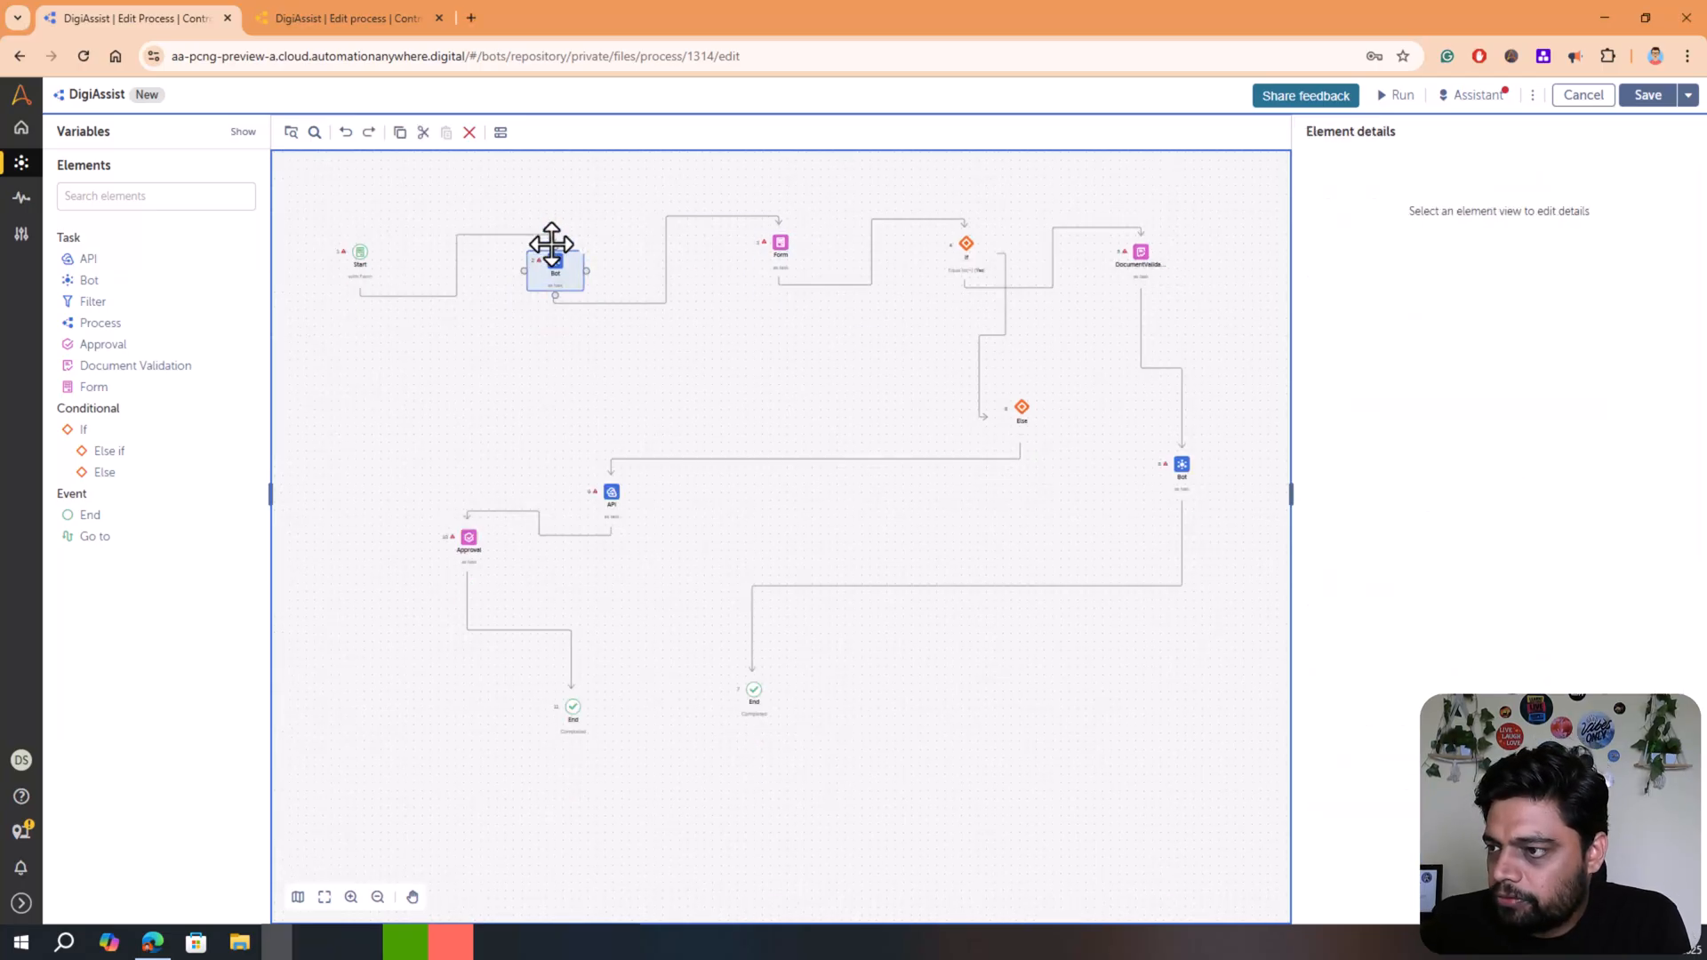
pyautogui.click(554, 265)
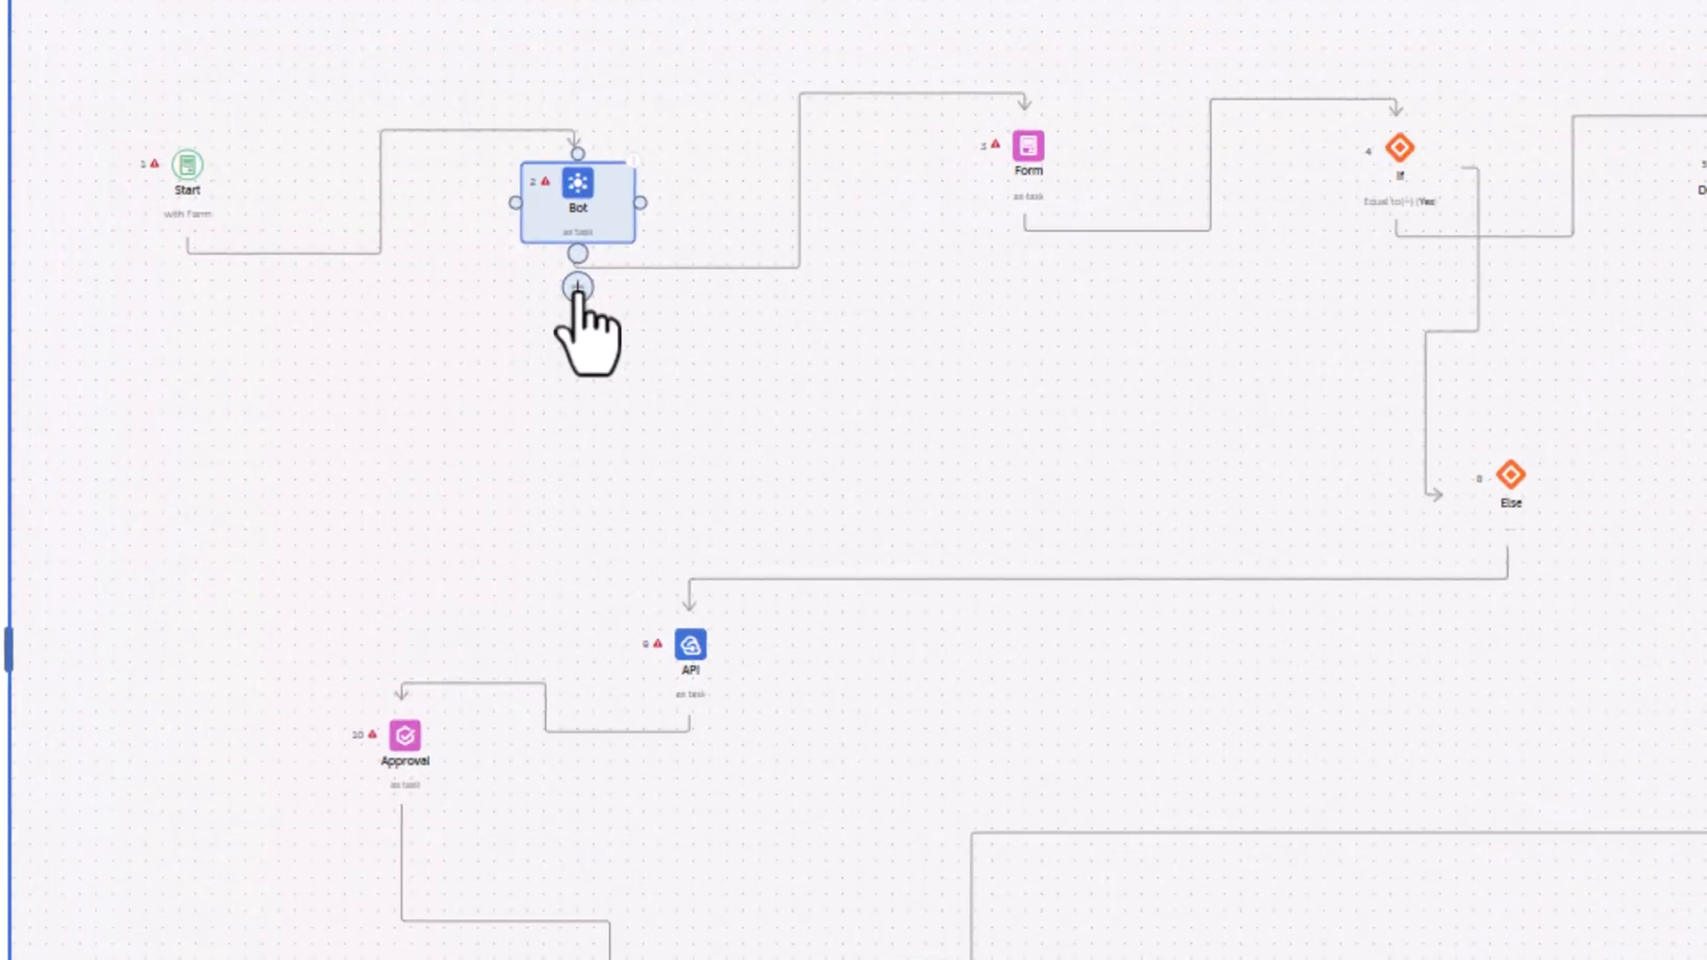
pyautogui.click(578, 287)
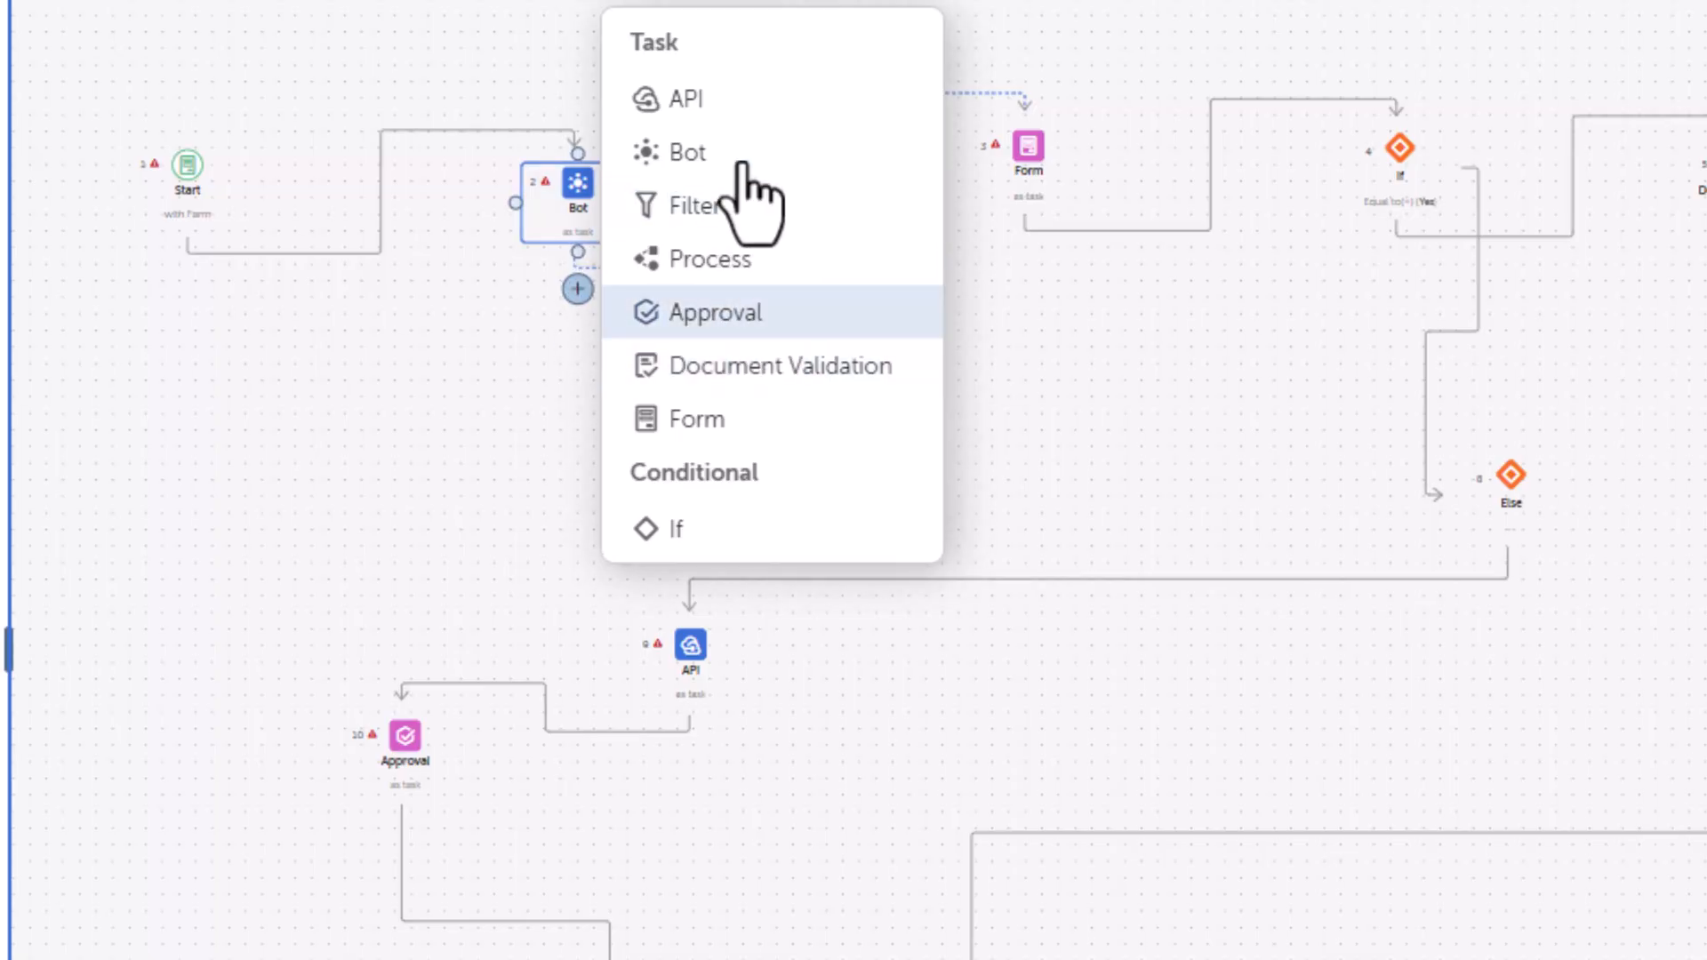
pyautogui.click(701, 105)
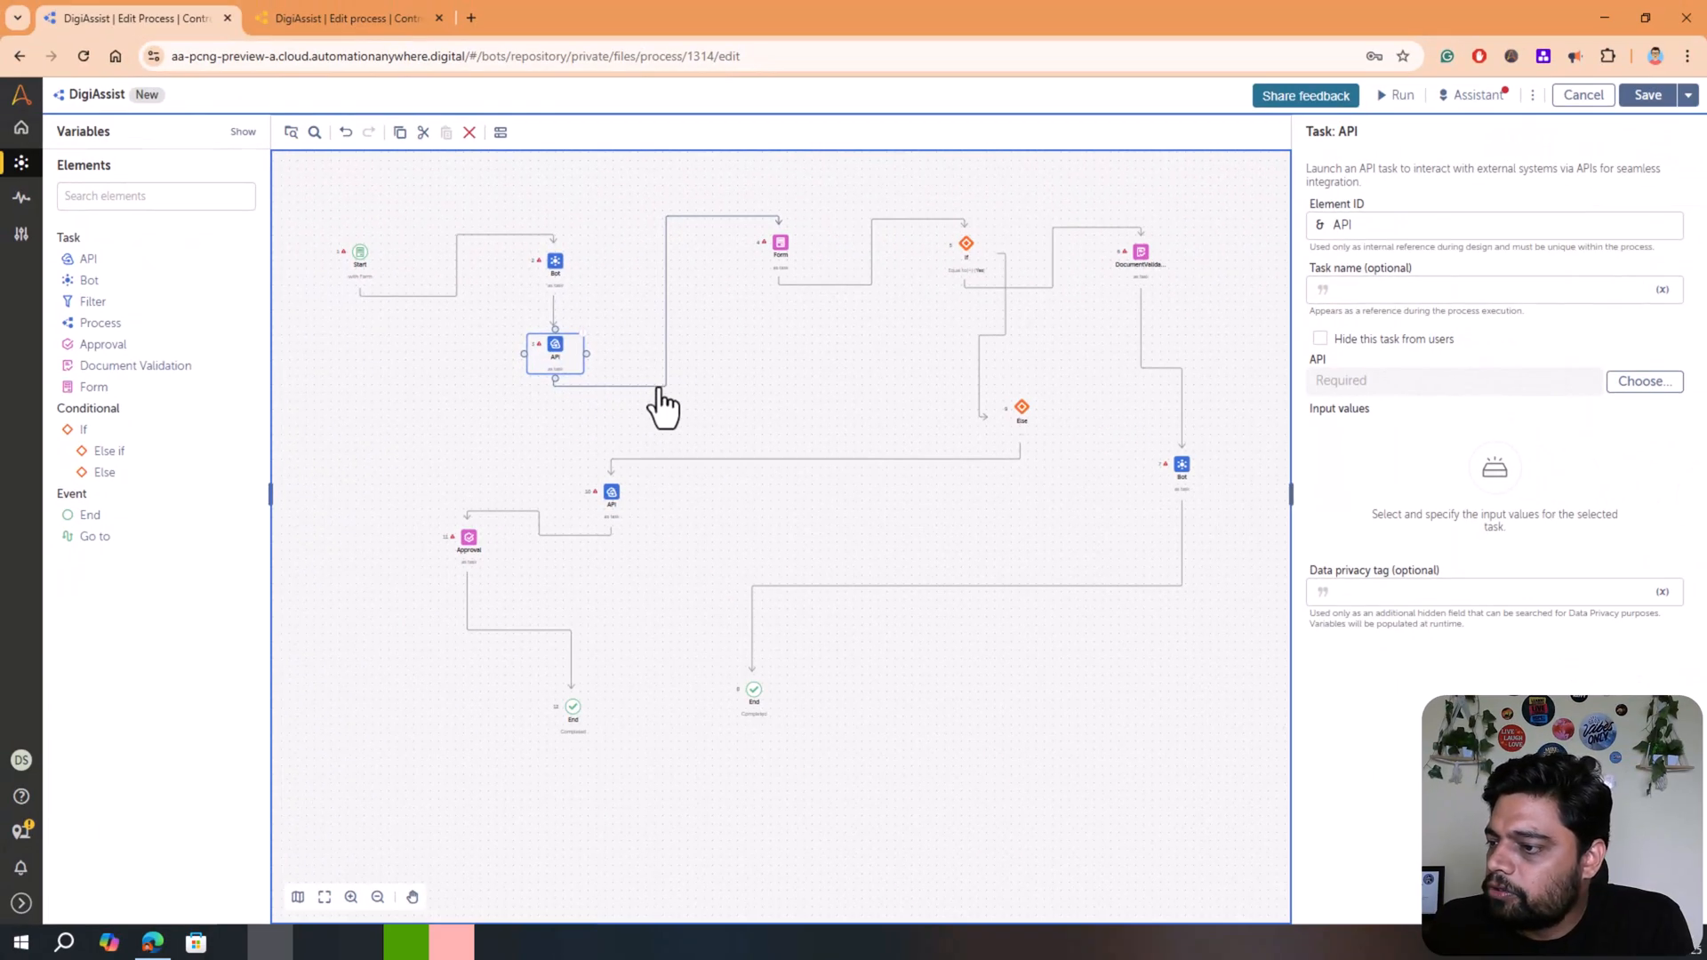
# Reroute the connector to Form so it leaves the new API task's right side, and shift that task slightly down and right
pyautogui.click(560, 408)
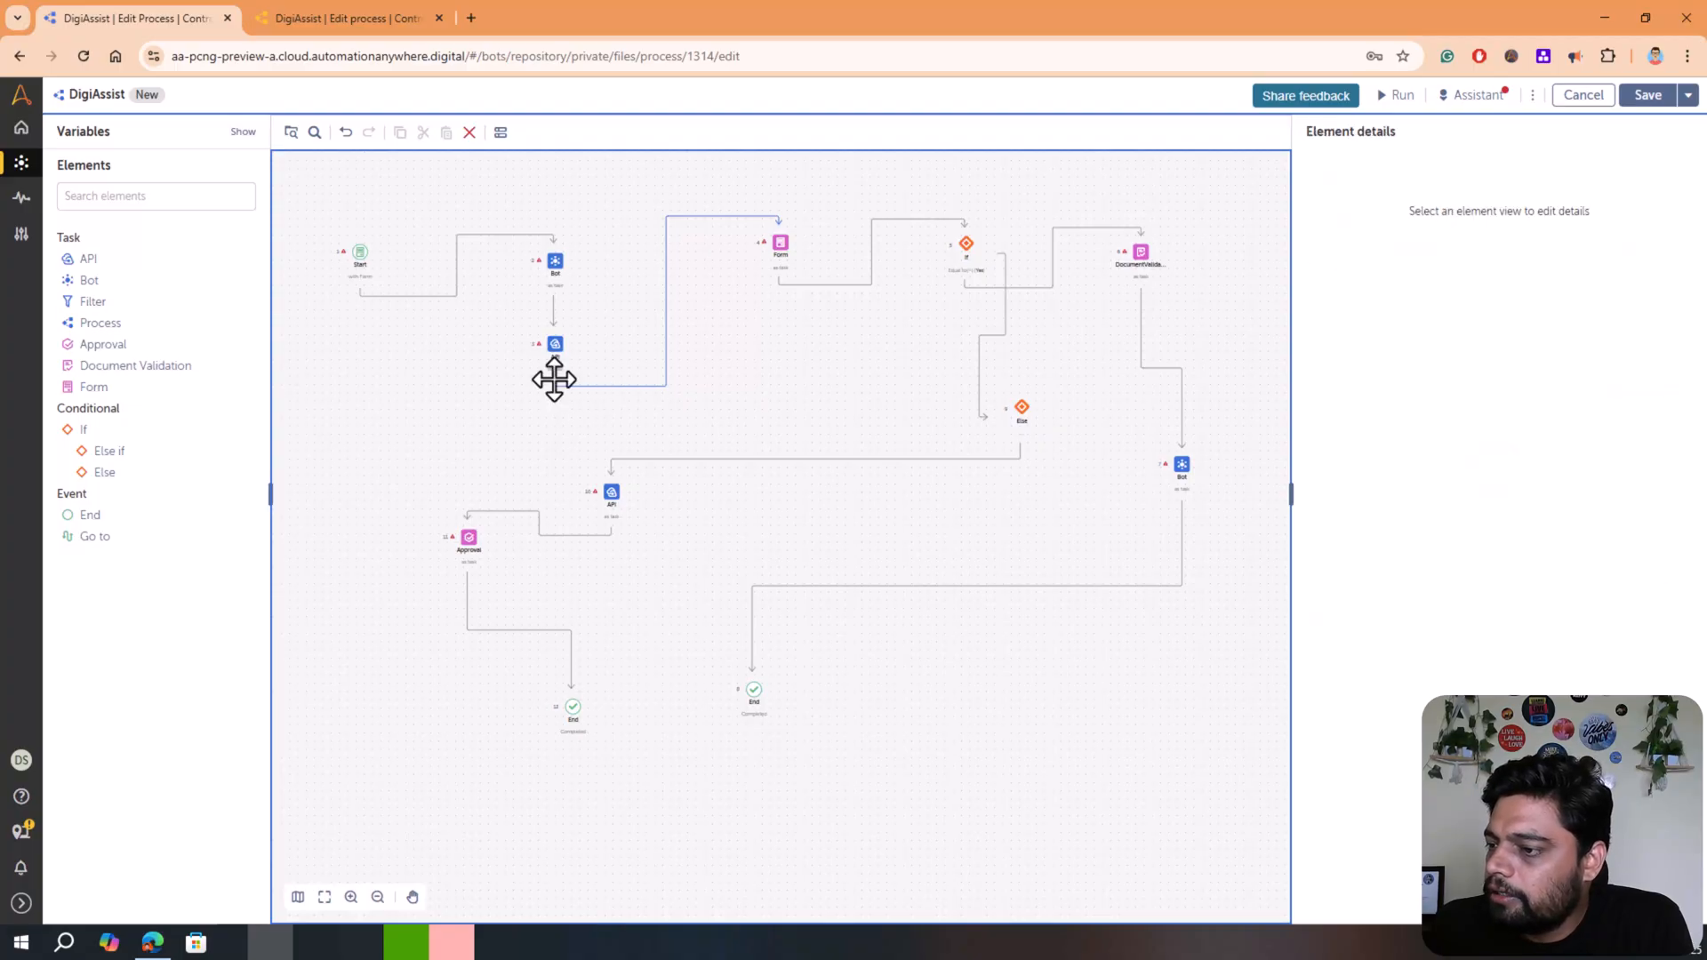
pyautogui.moveTo(551, 380); pyautogui.dragTo(586, 351)
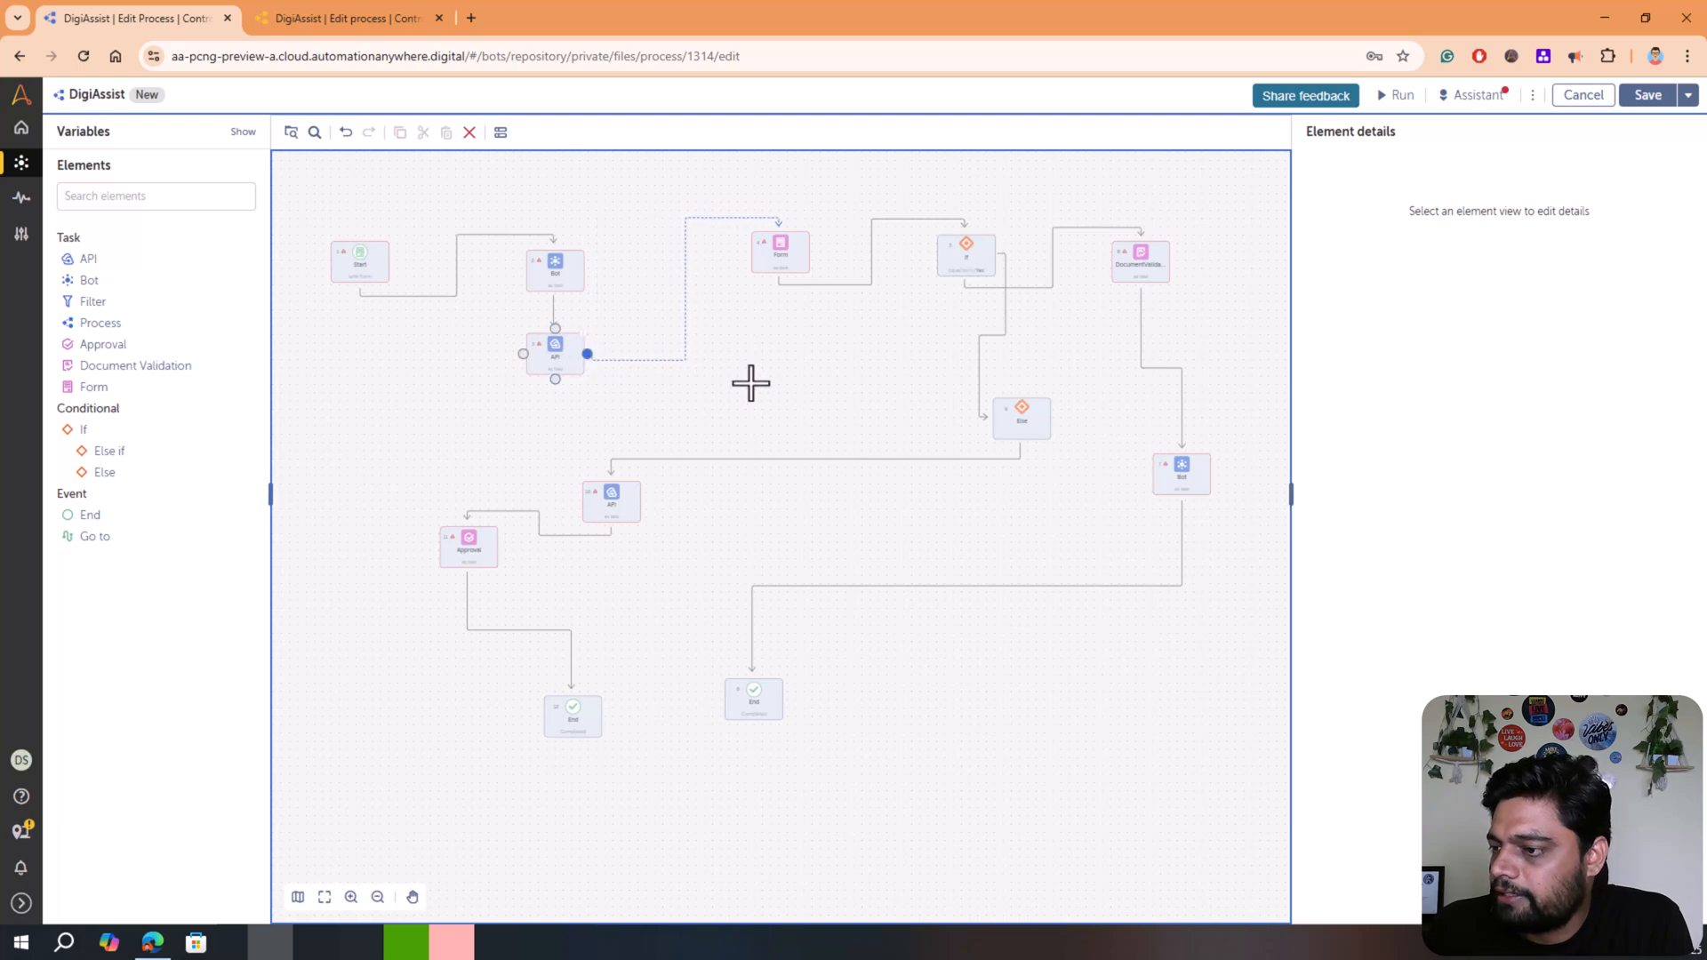
pyautogui.moveTo(744, 383); pyautogui.dragTo(761, 385)
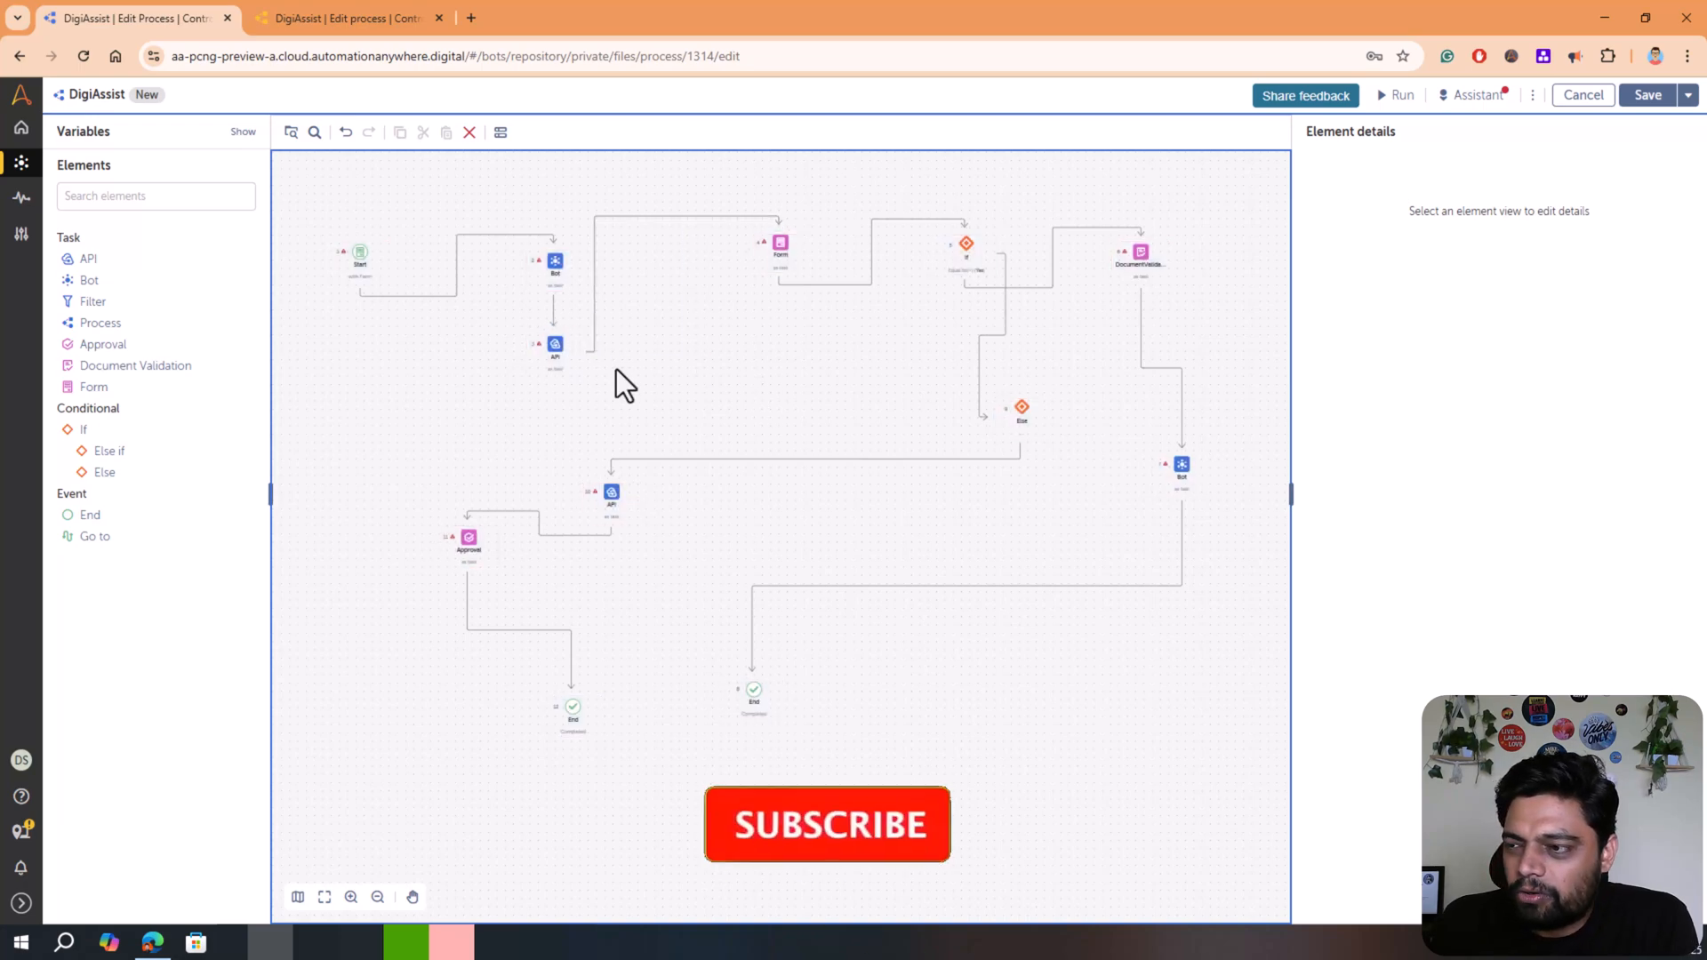
pyautogui.moveTo(553, 351); pyautogui.dragTo(606, 384)
pyautogui.click(817, 395)
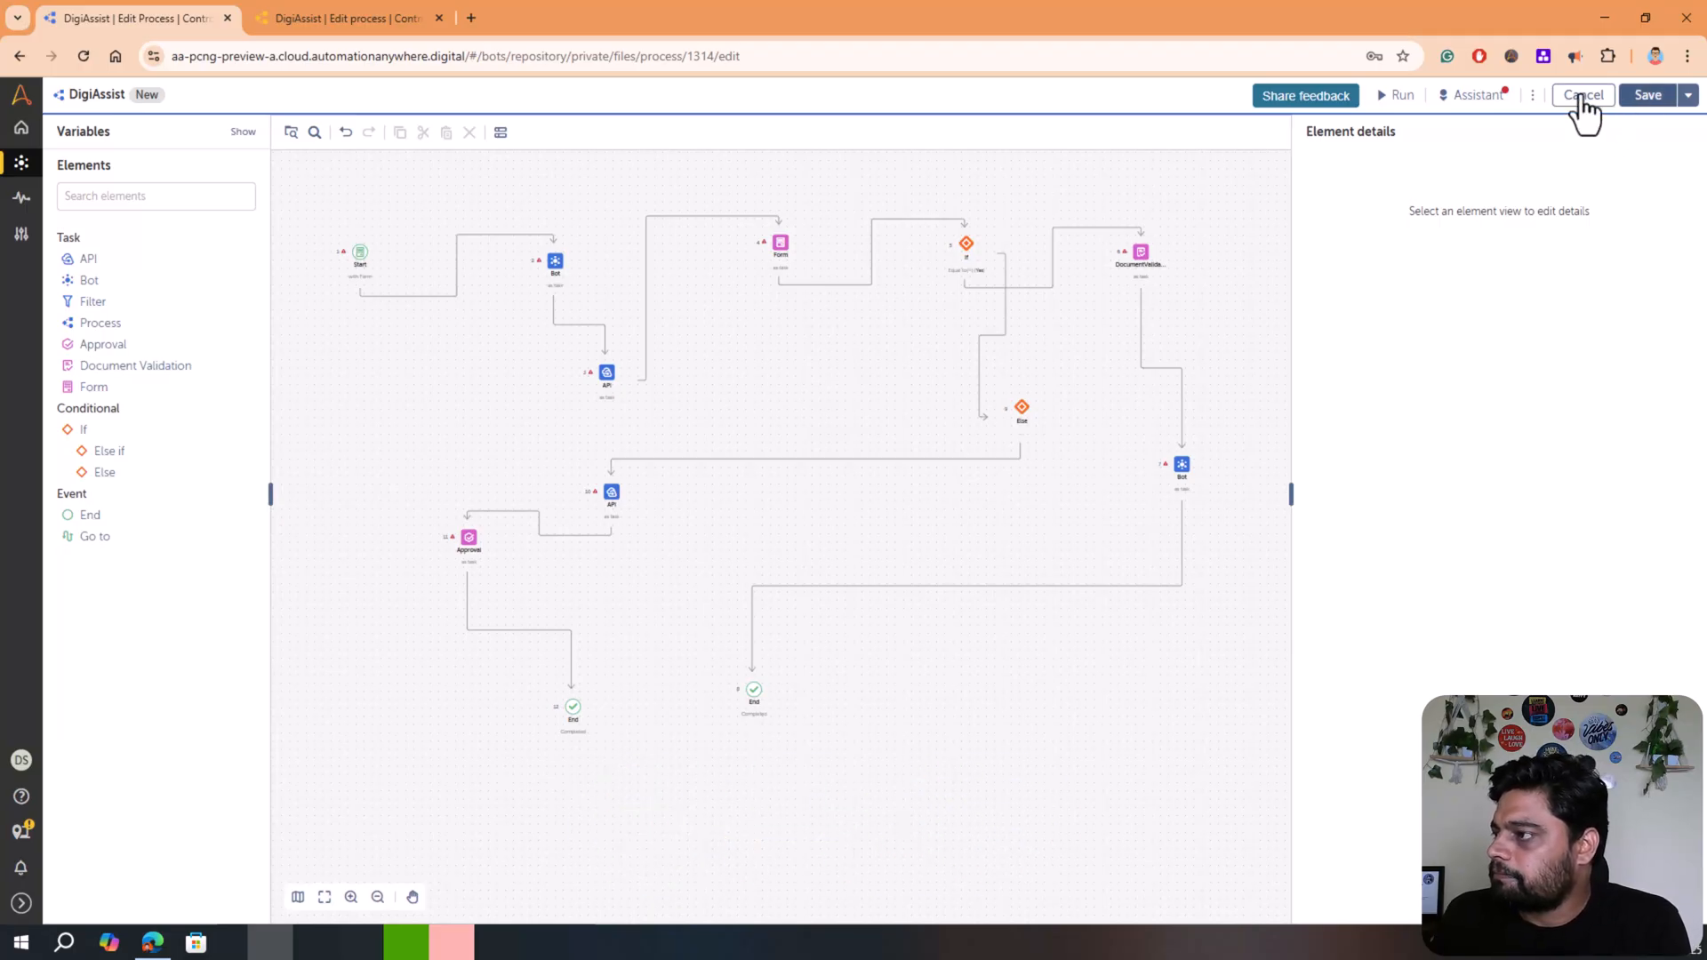
# Save the process and open the details of the API task between Bot and Form
pyautogui.click(1641, 96)
pyautogui.click(610, 376)
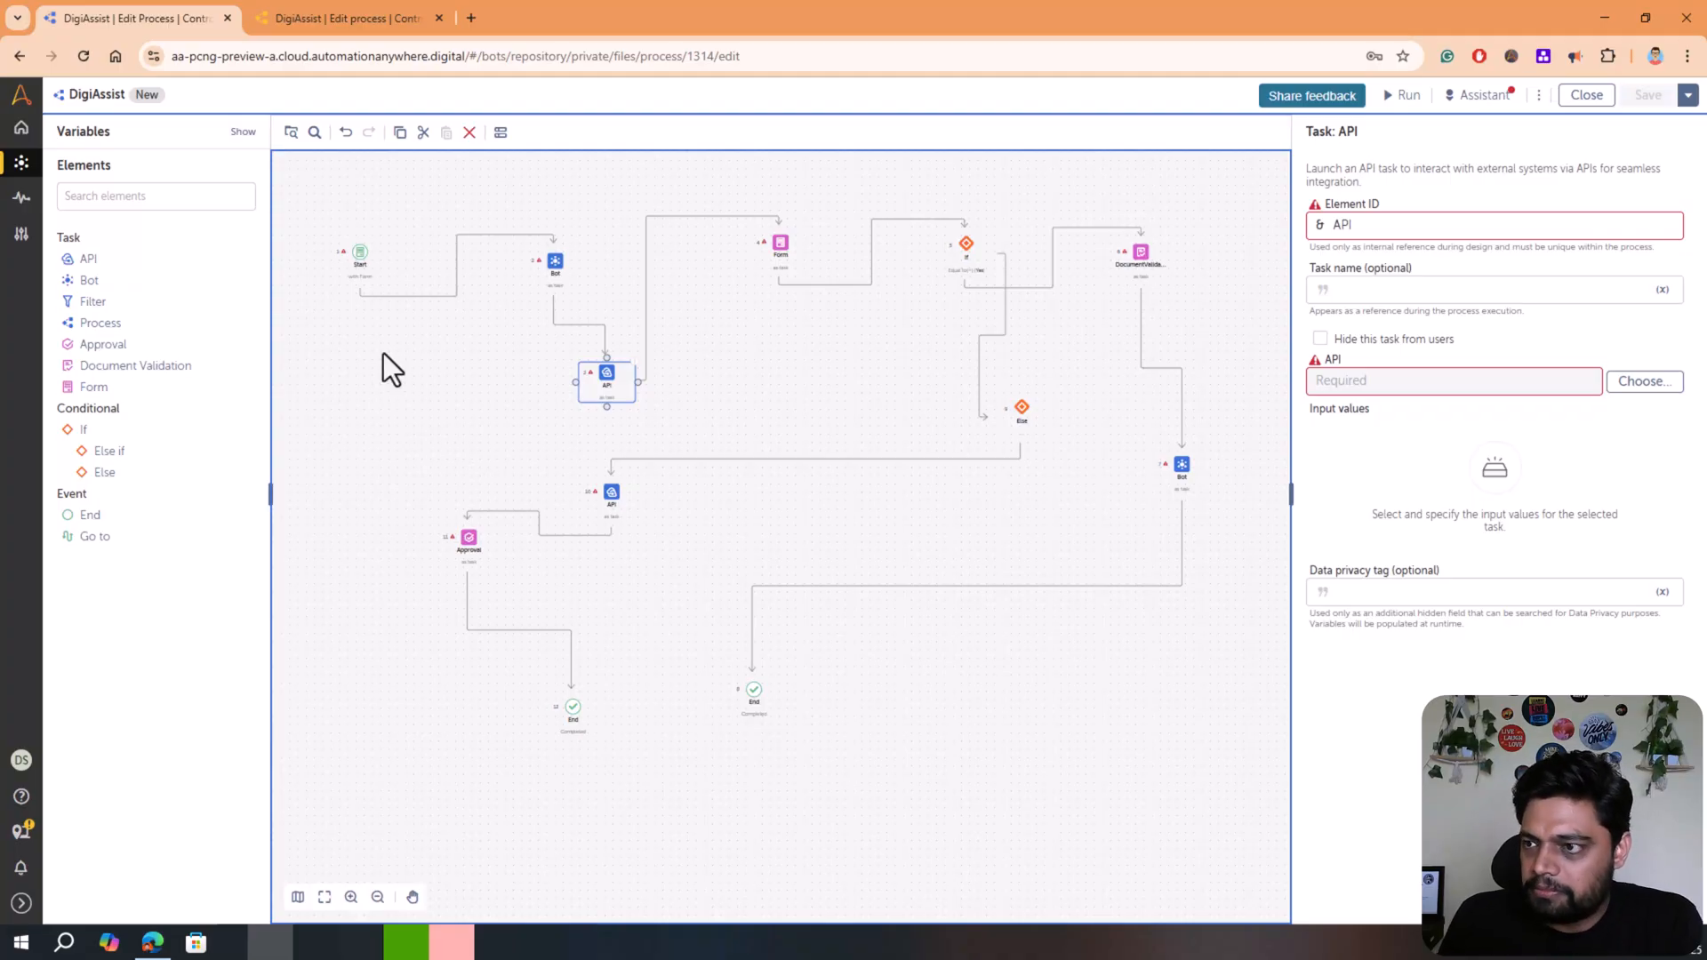
pyautogui.click(1539, 98)
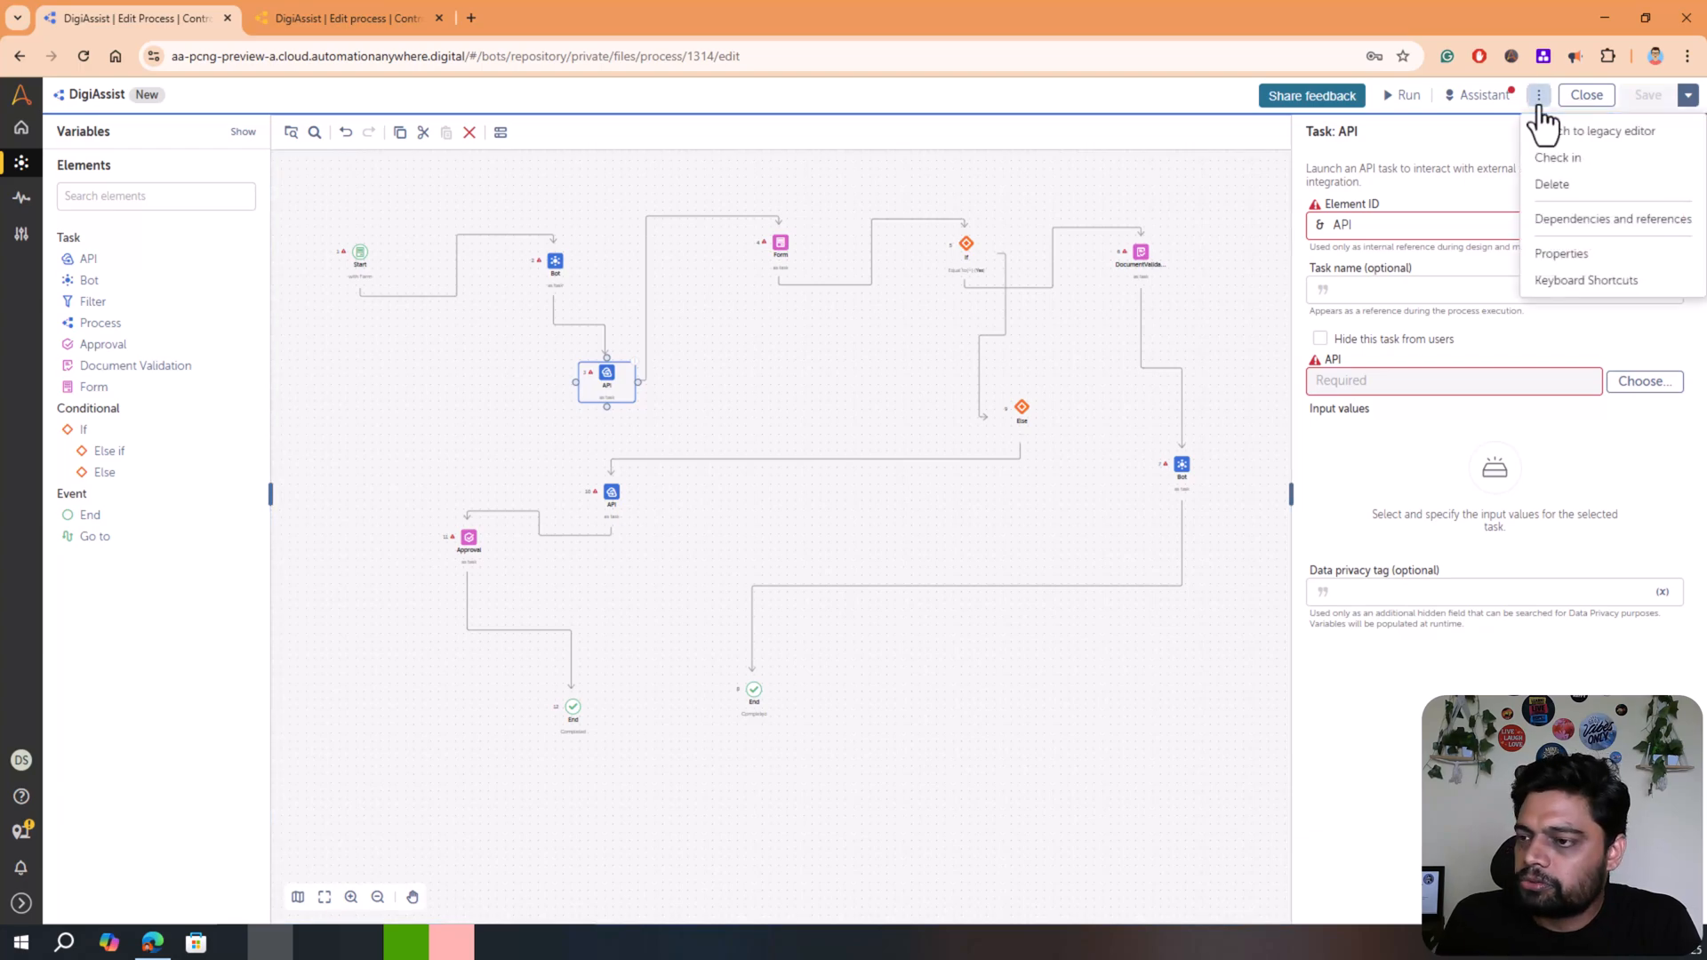
pyautogui.click(1538, 105)
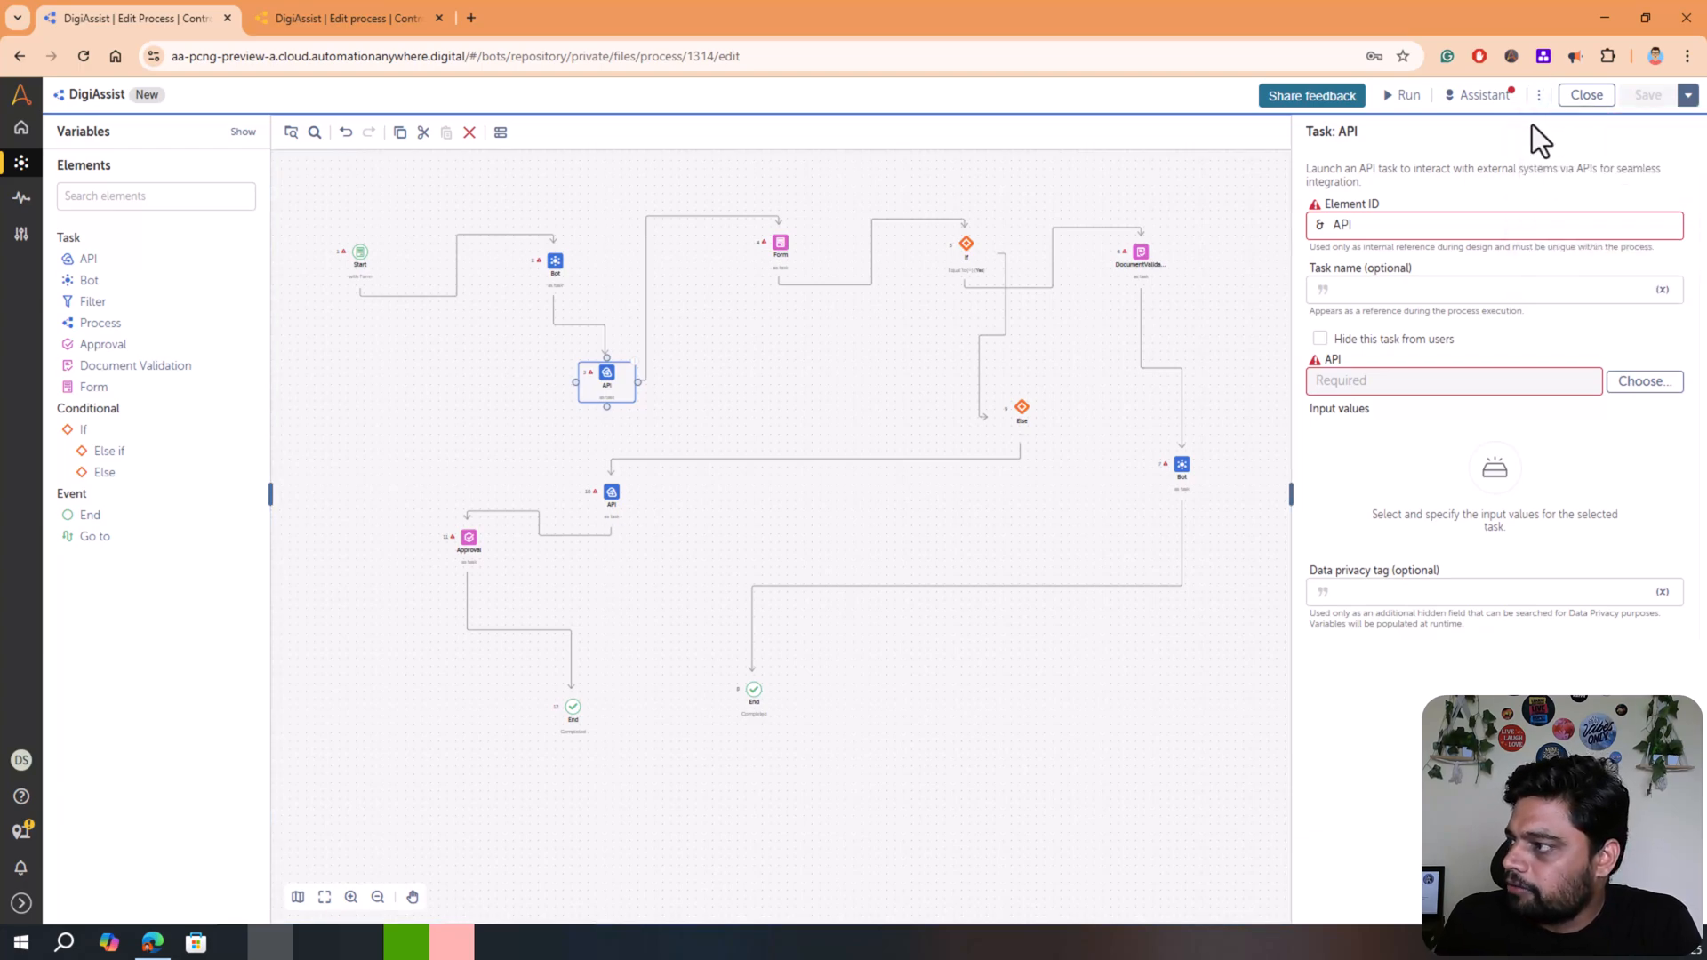
# Switch the DigiAssist process back to the legacy editor and examine how its flow is laid out there
pyautogui.click(1537, 102)
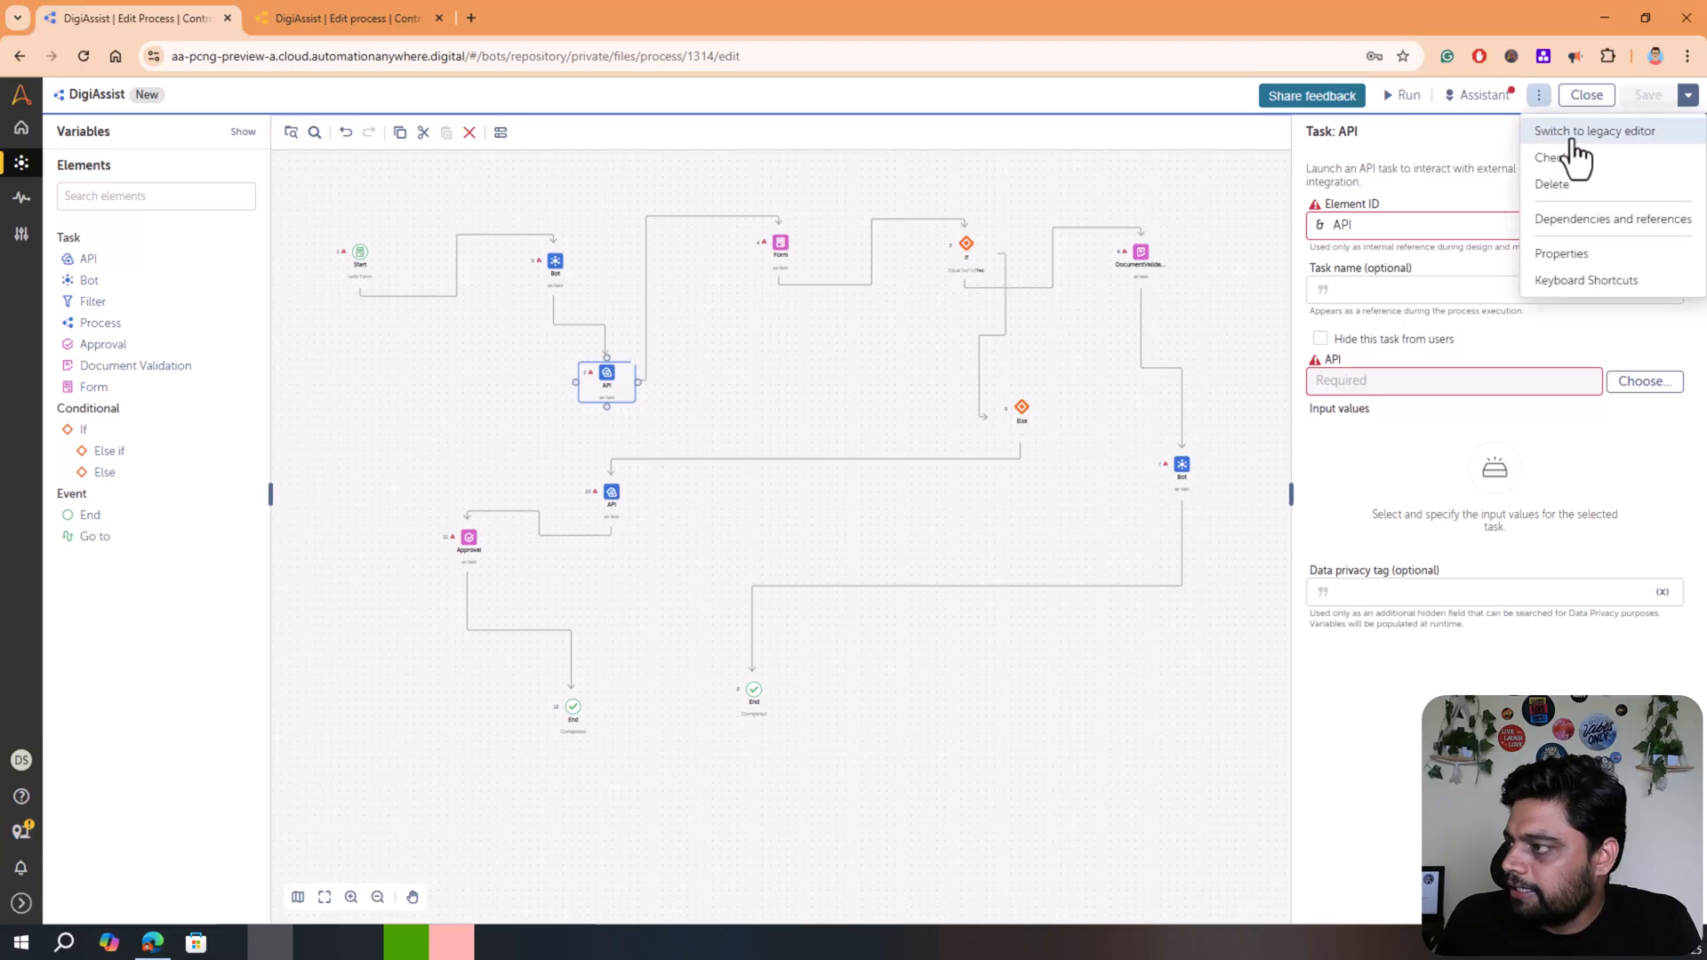
pyautogui.click(1574, 135)
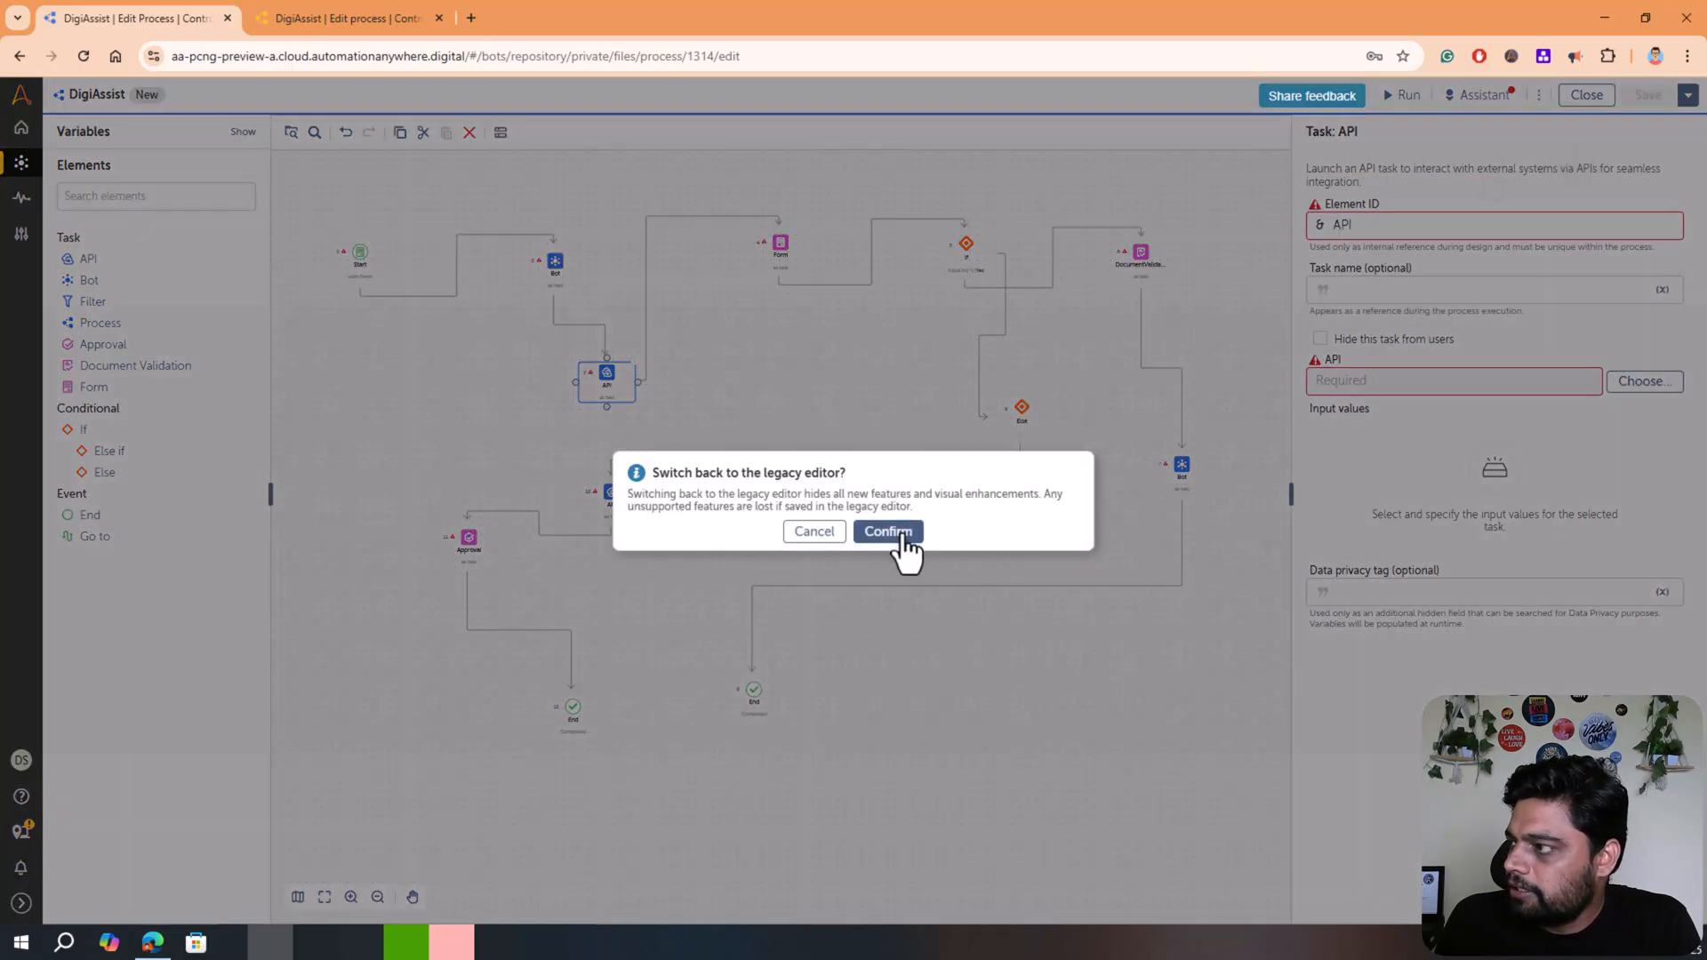
pyautogui.click(901, 534)
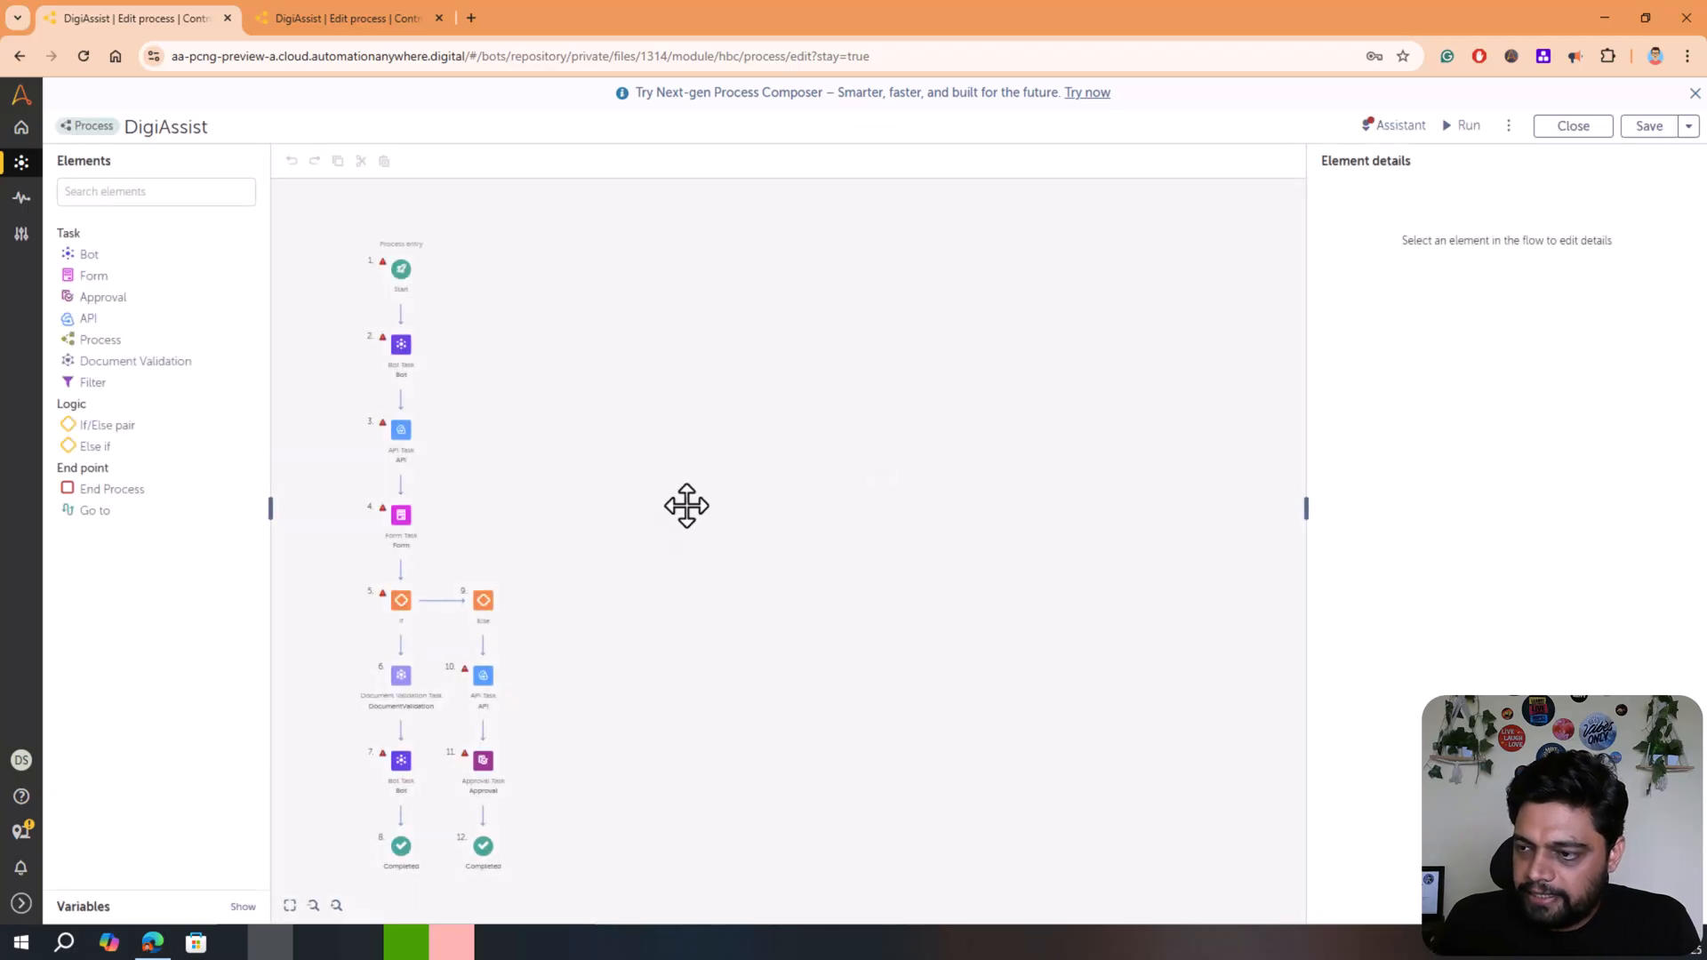
pyautogui.moveTo(737, 486); pyautogui.dragTo(791, 519)
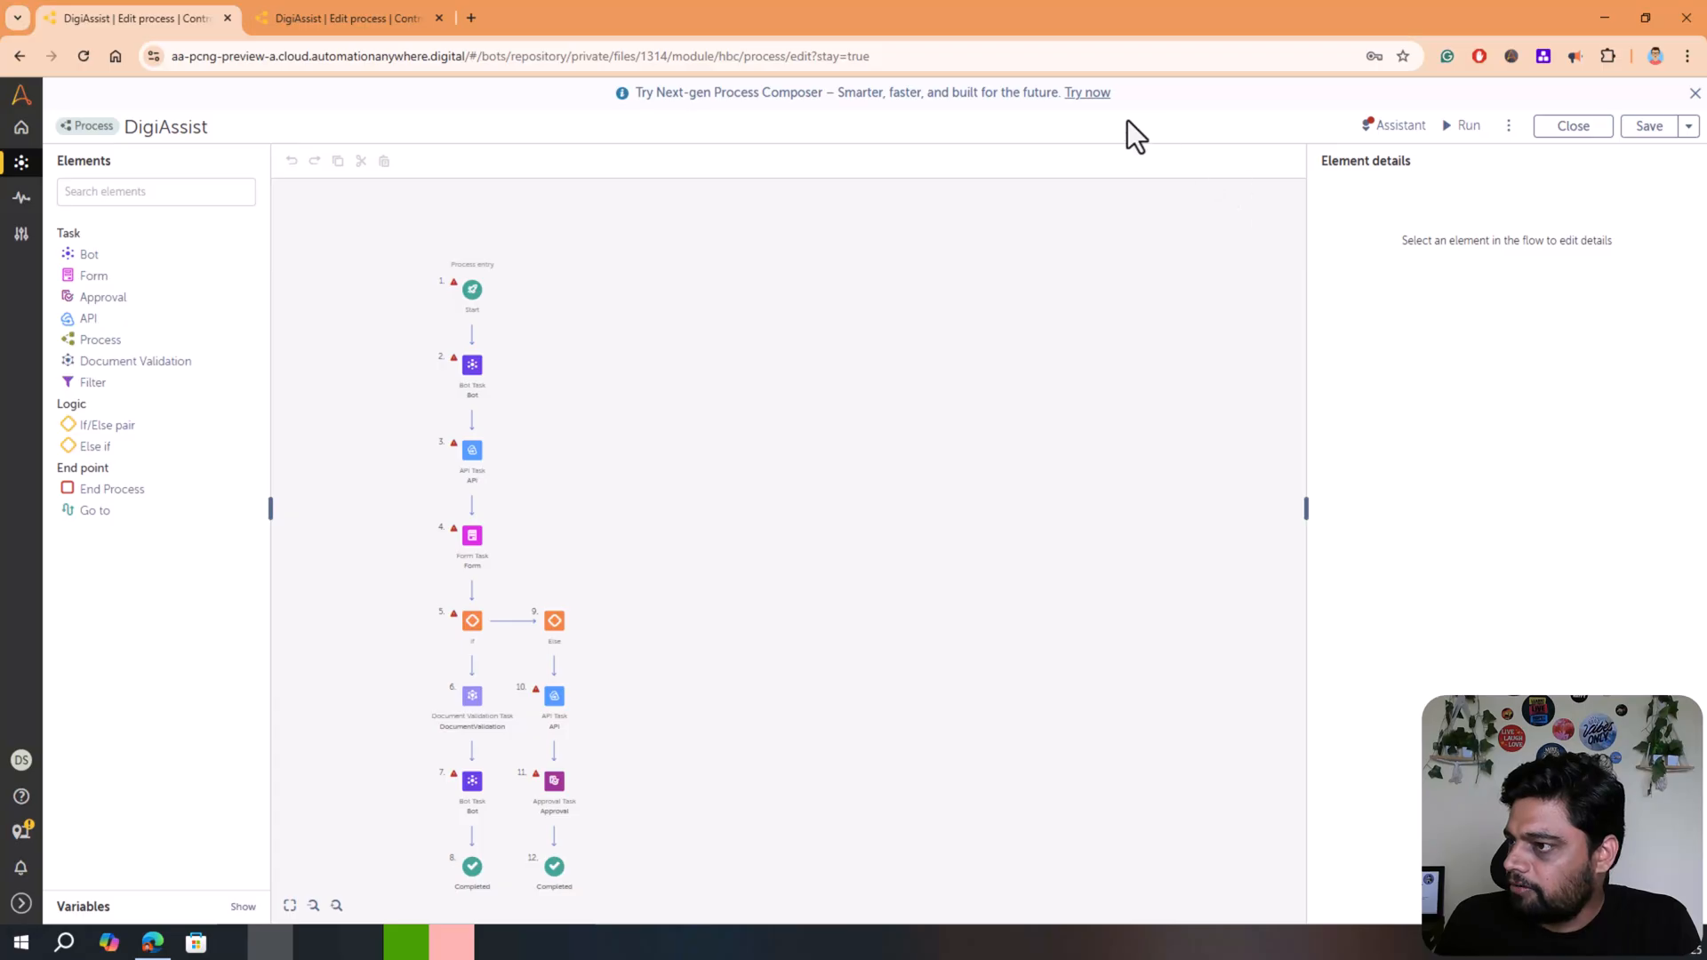
# Switch the DigiAssist process to the new editor again and fit the whole diagram in view
pyautogui.click(1509, 127)
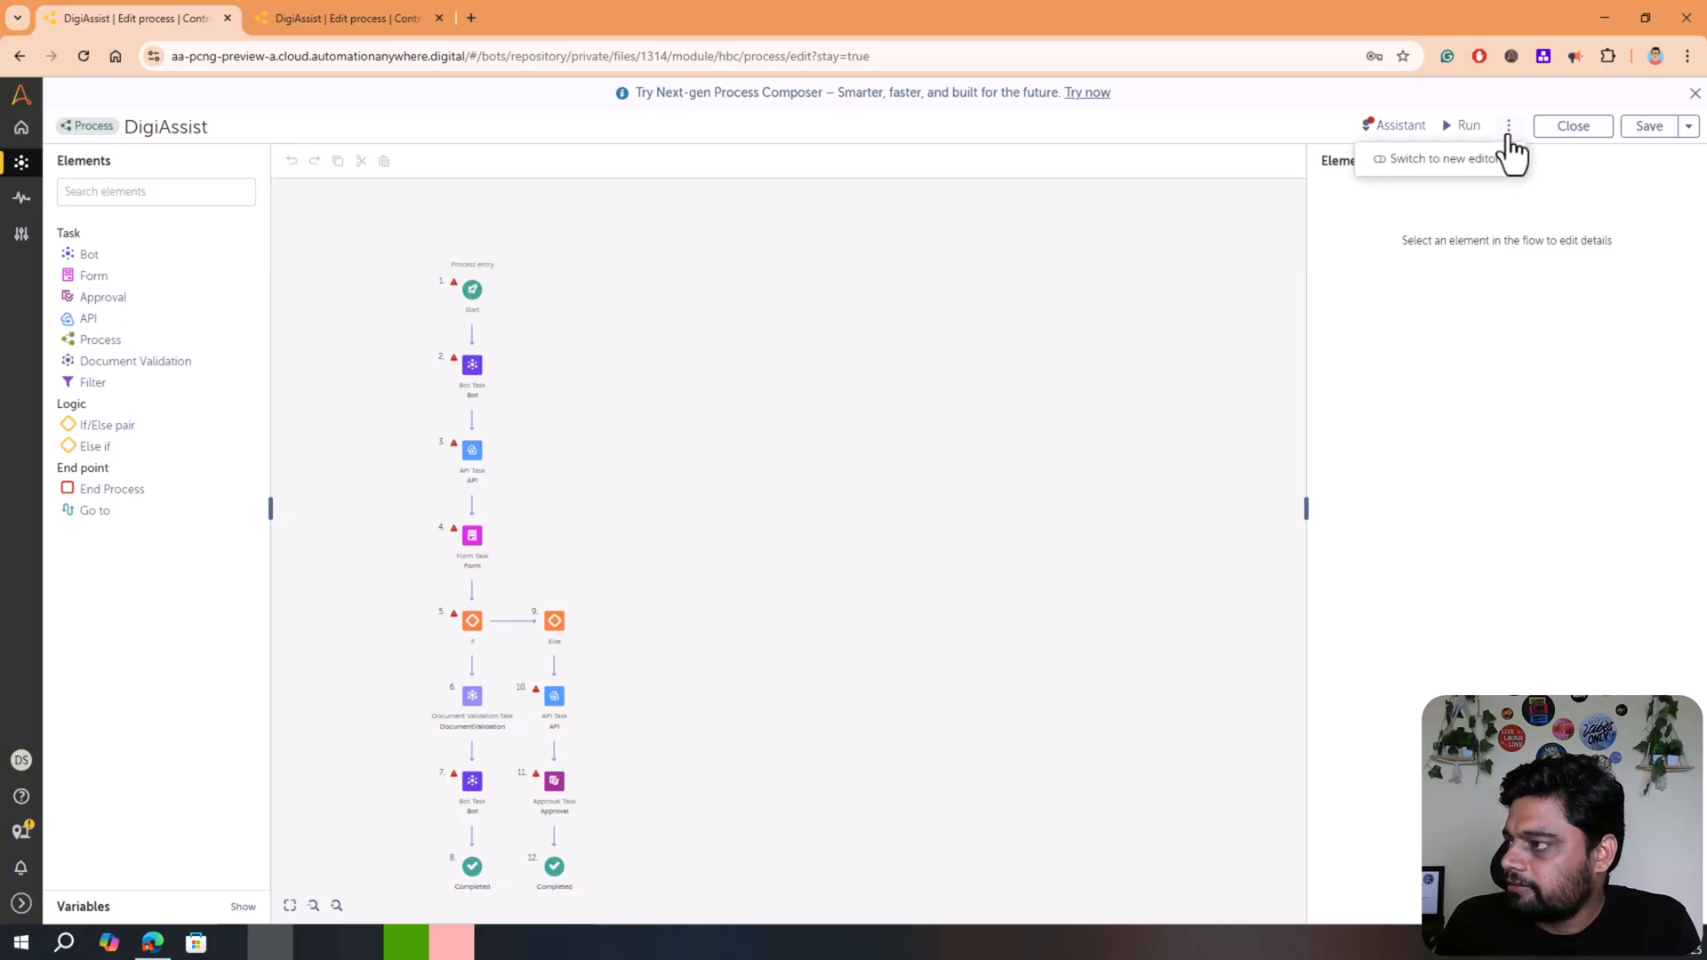
pyautogui.click(1431, 159)
pyautogui.click(916, 564)
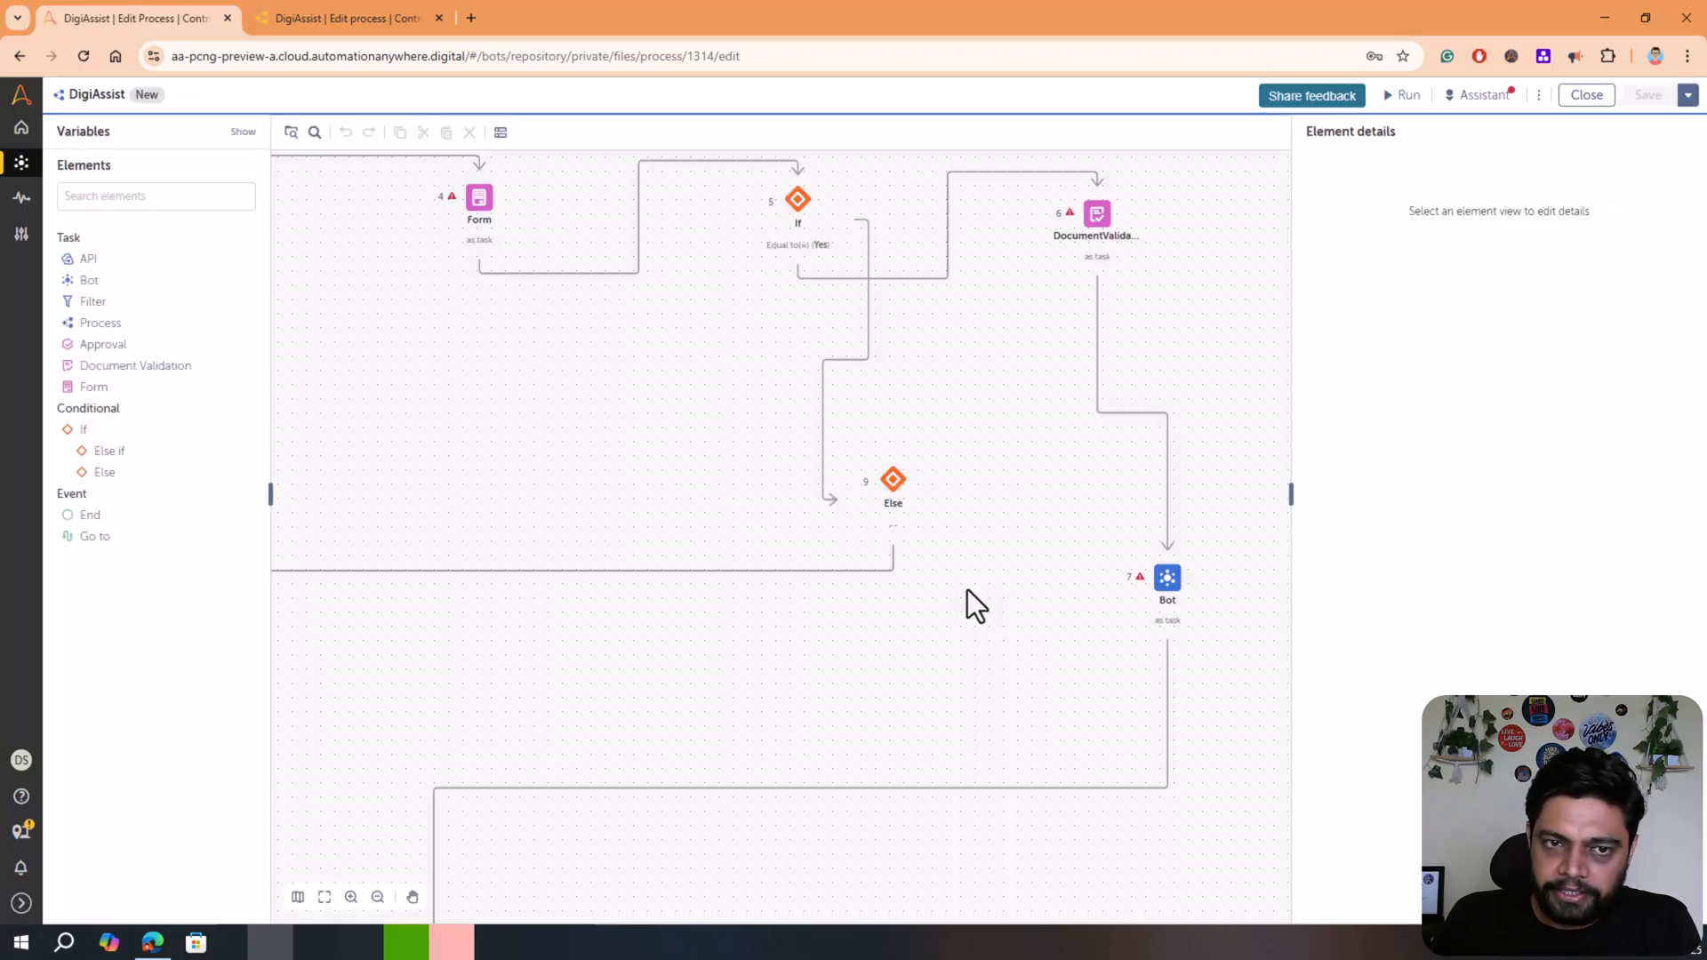
pyautogui.click(325, 898)
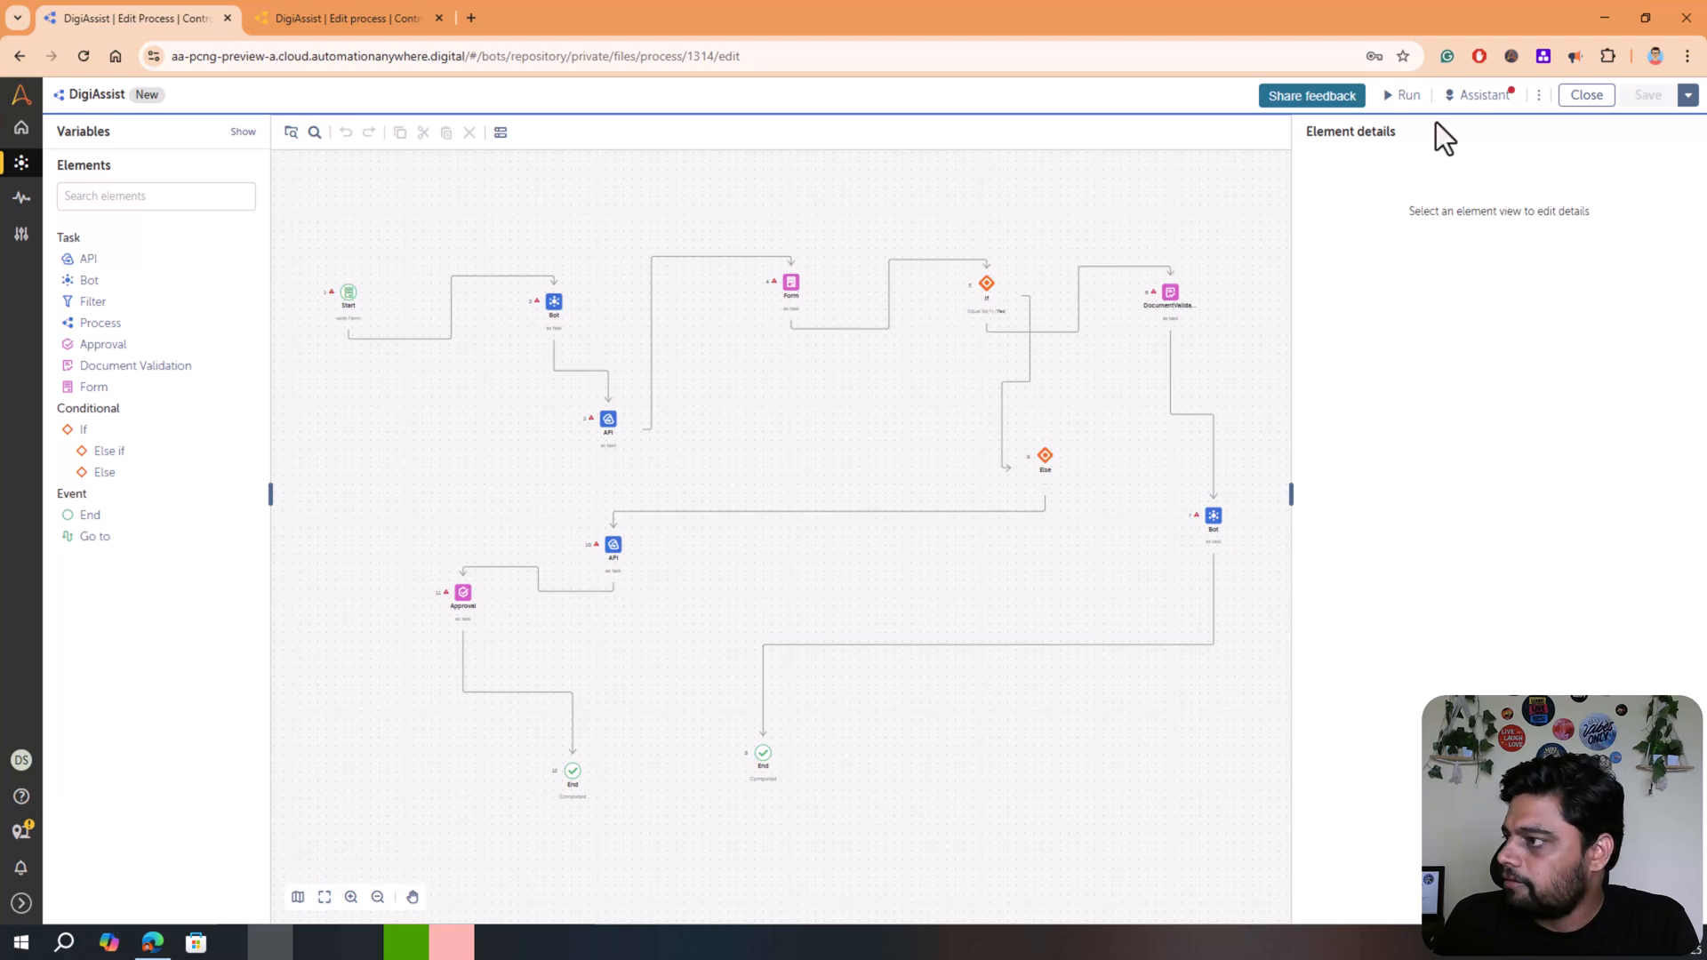
# Close the DigiAssist process and check the row actions offered for DigiAssist and NextGenPC2.0 in the Sample bots folder
pyautogui.click(1588, 96)
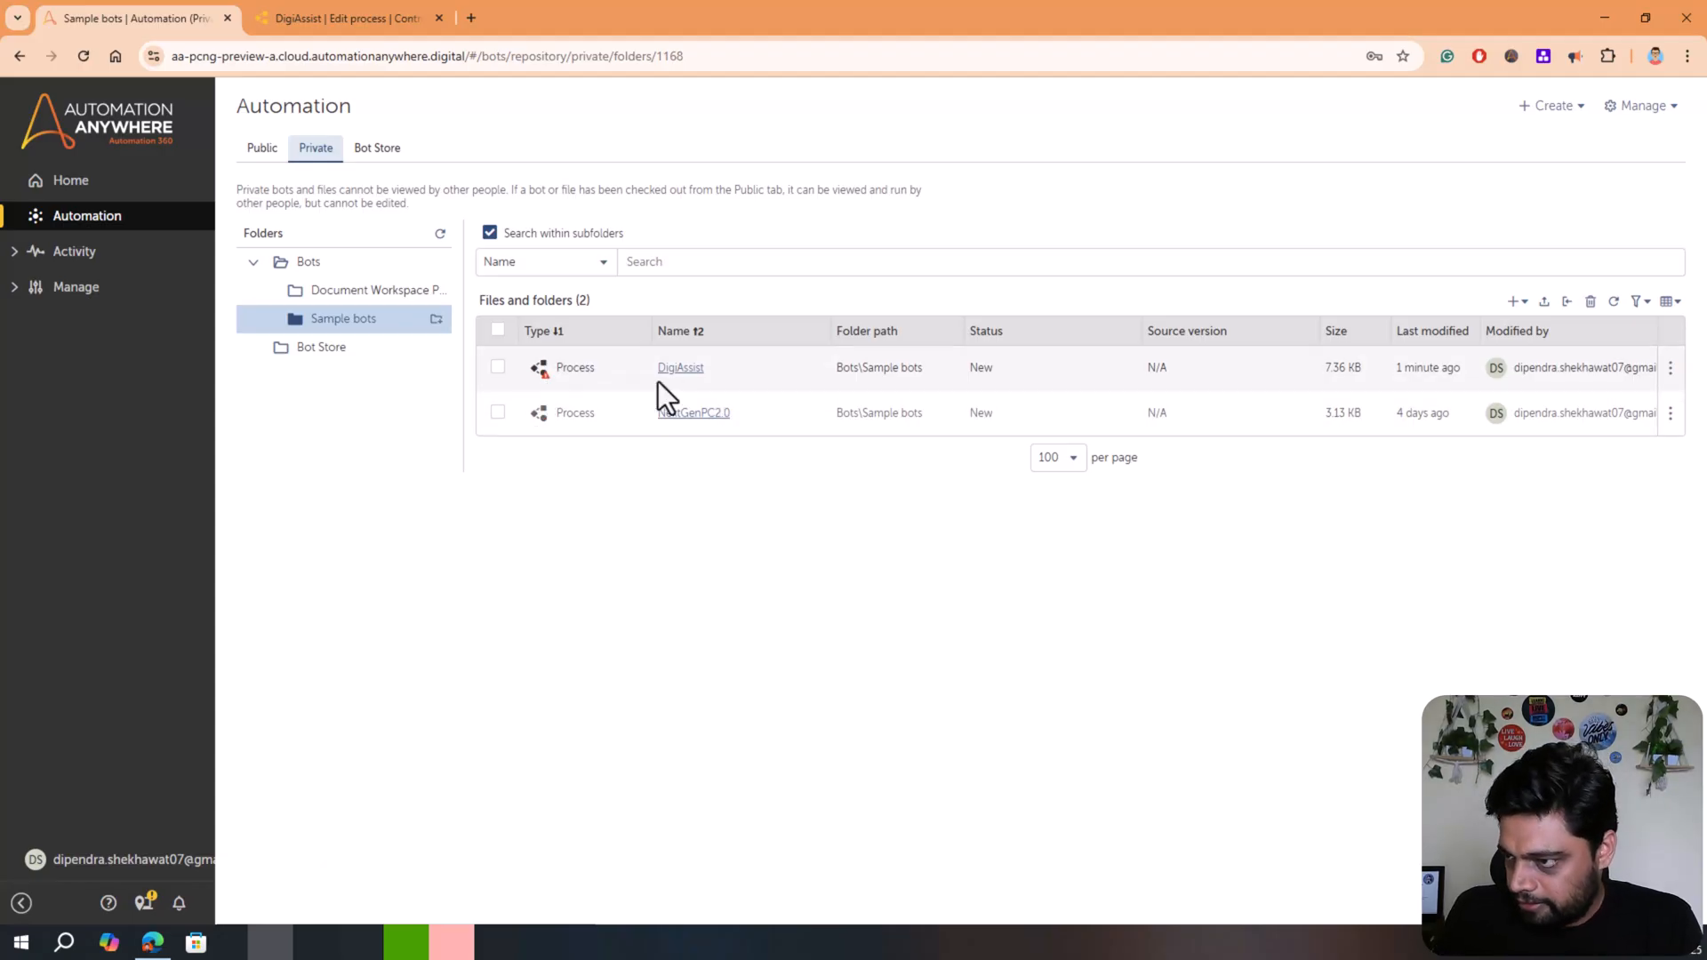
pyautogui.click(683, 369)
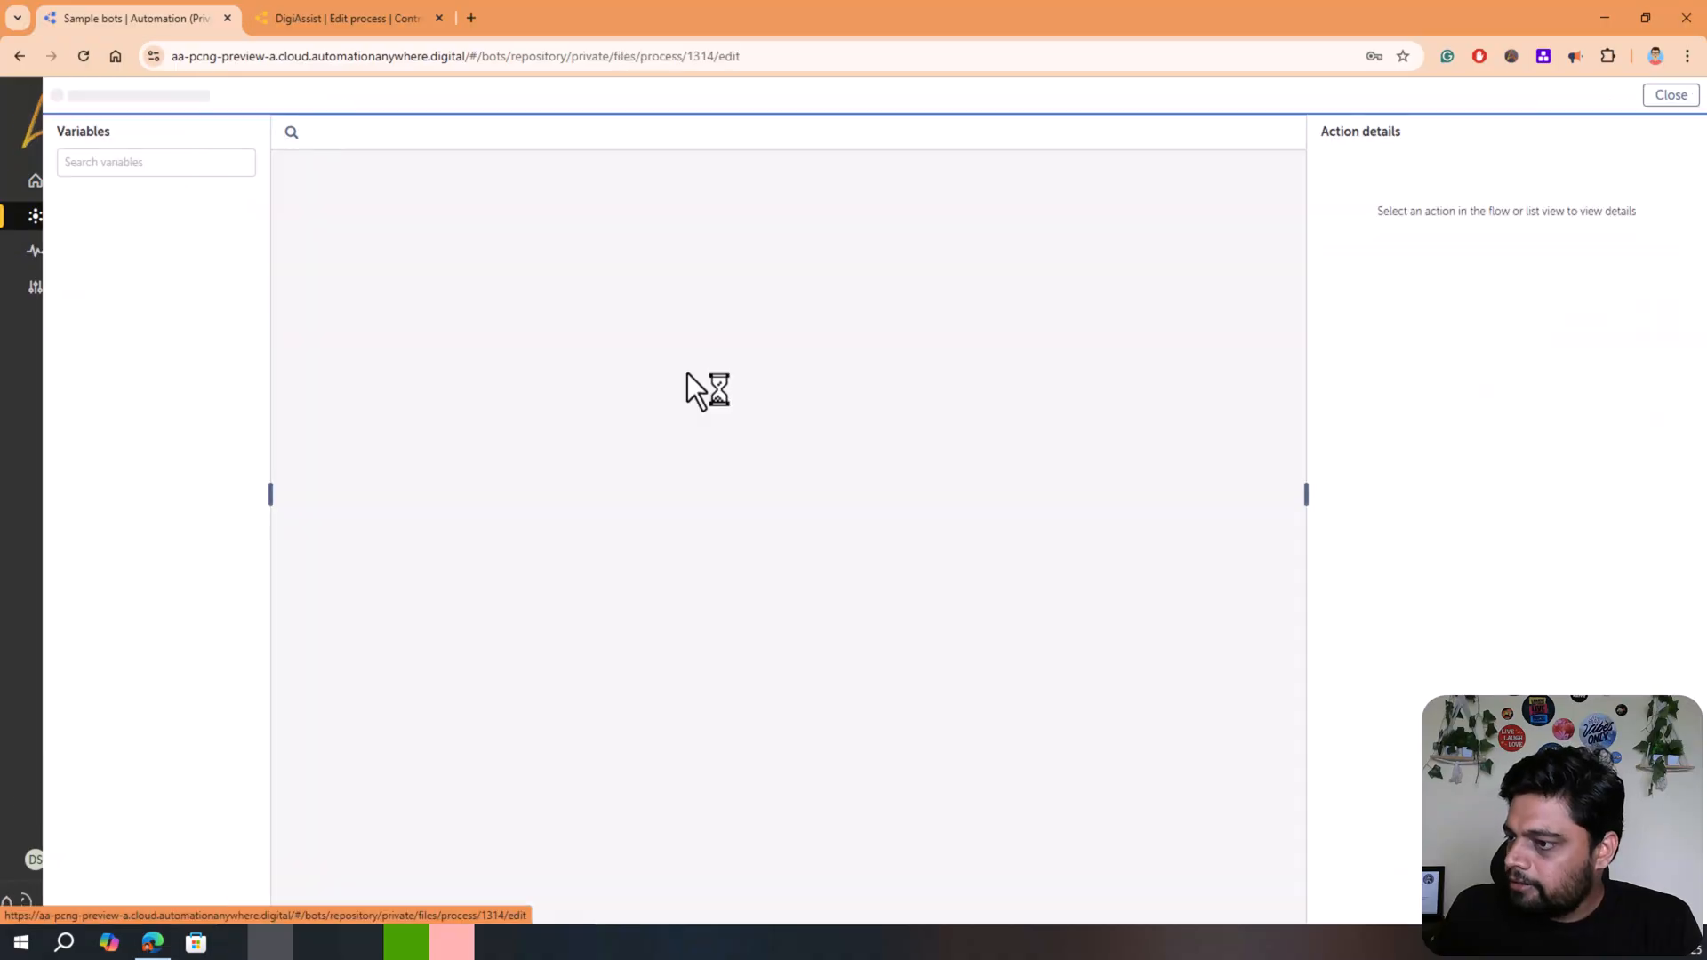
pyautogui.click(20, 57)
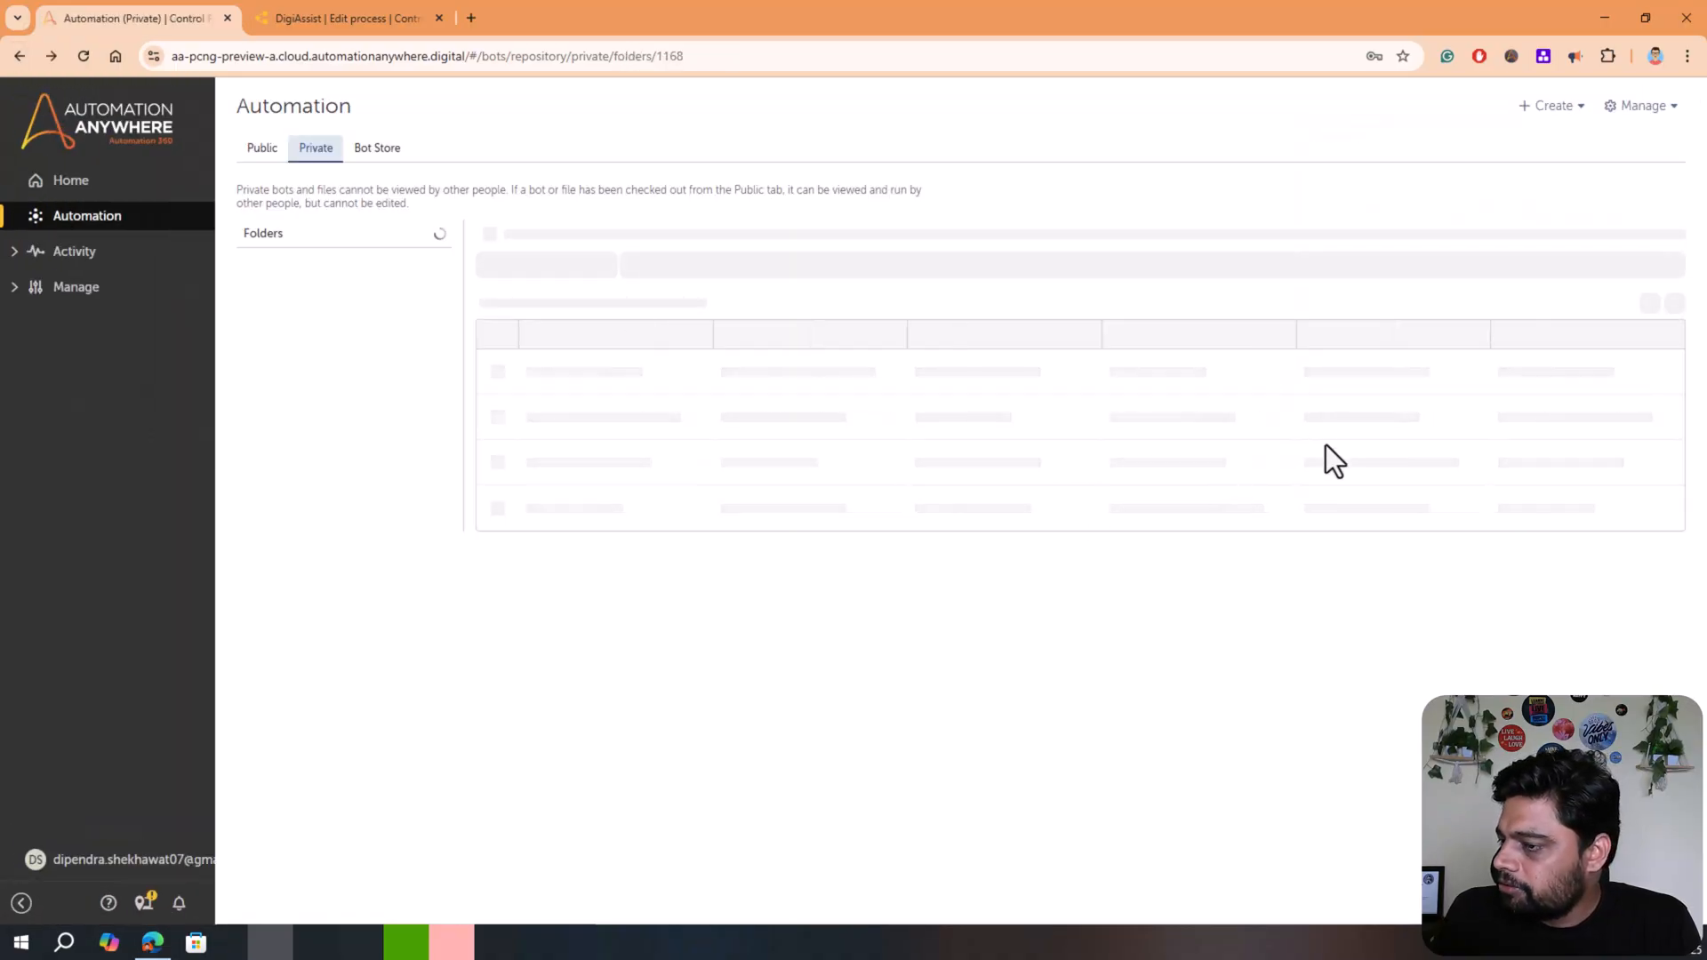
pyautogui.moveTo(1671, 372)
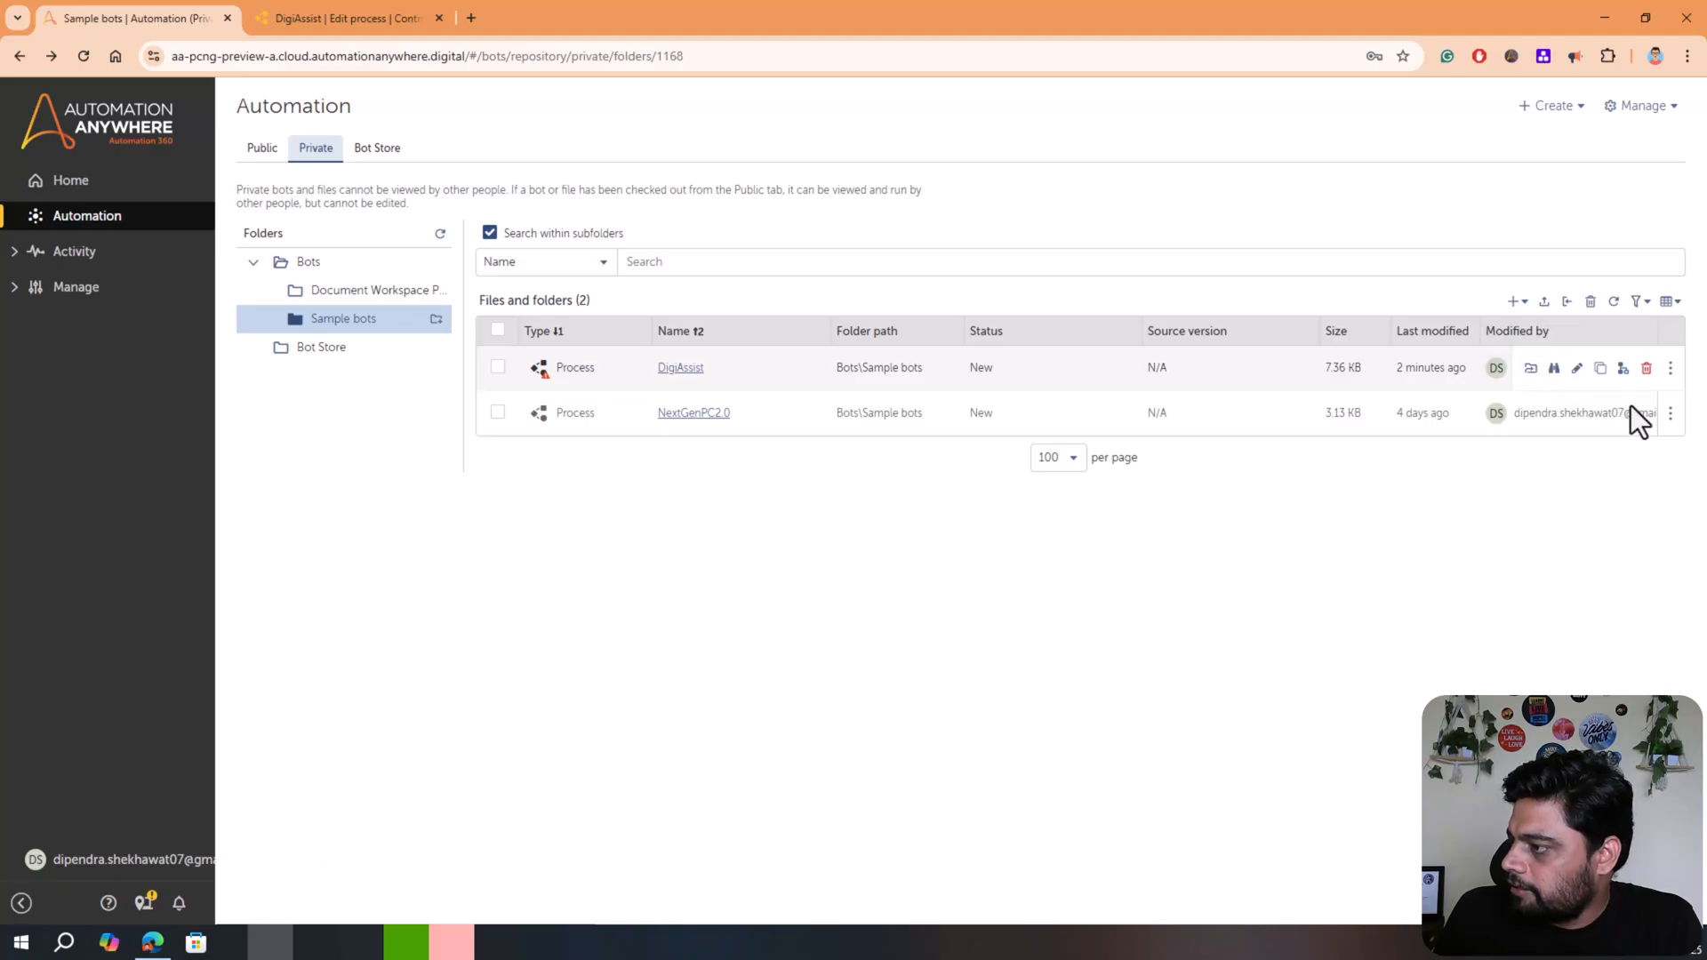
pyautogui.moveTo(1671, 413)
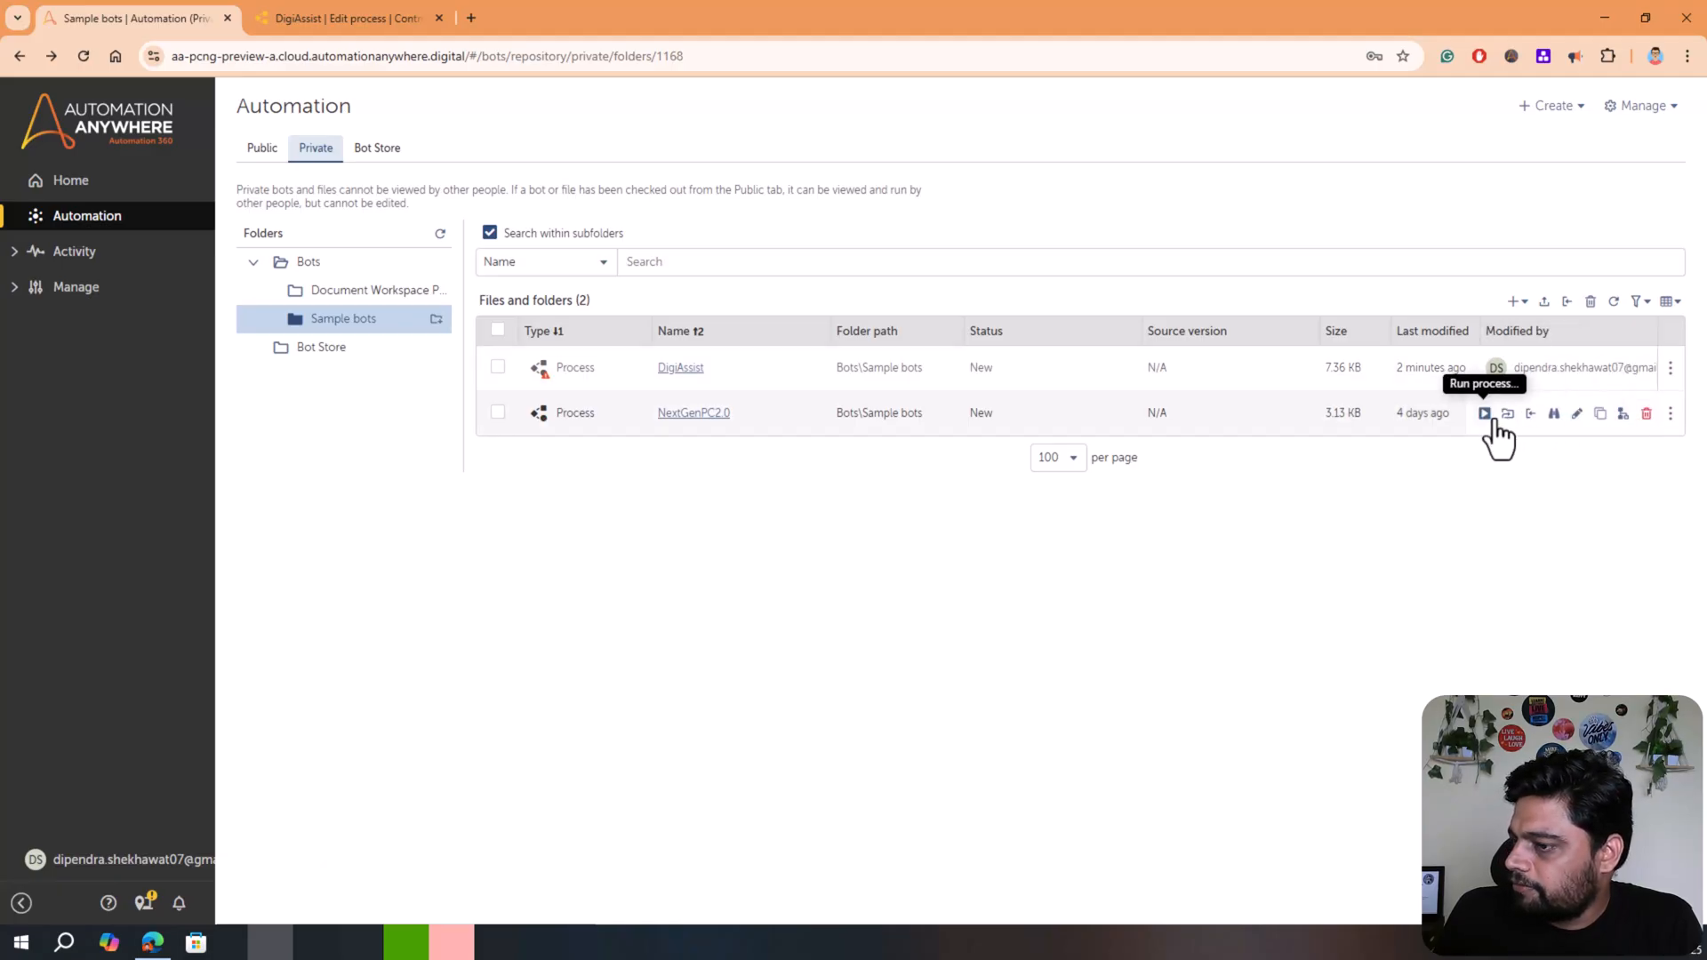
# Save and close the DigiAssist process open in the other Control Room, and return to the preview Control Room
pyautogui.click(349, 16)
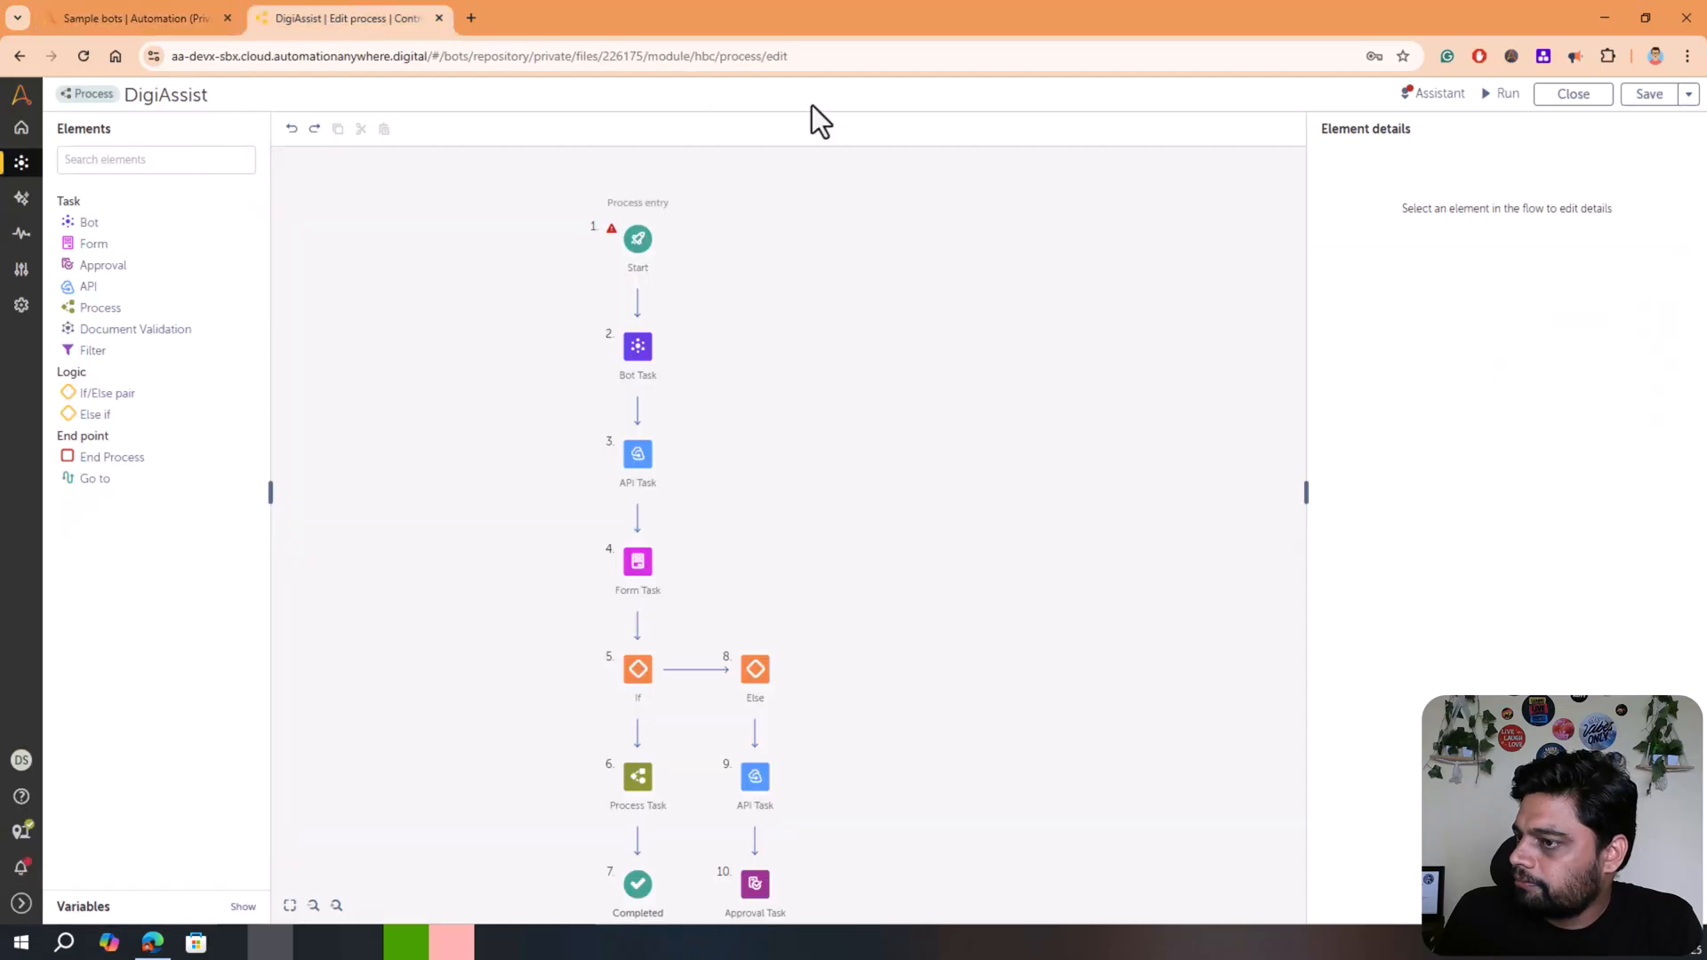
pyautogui.click(1562, 105)
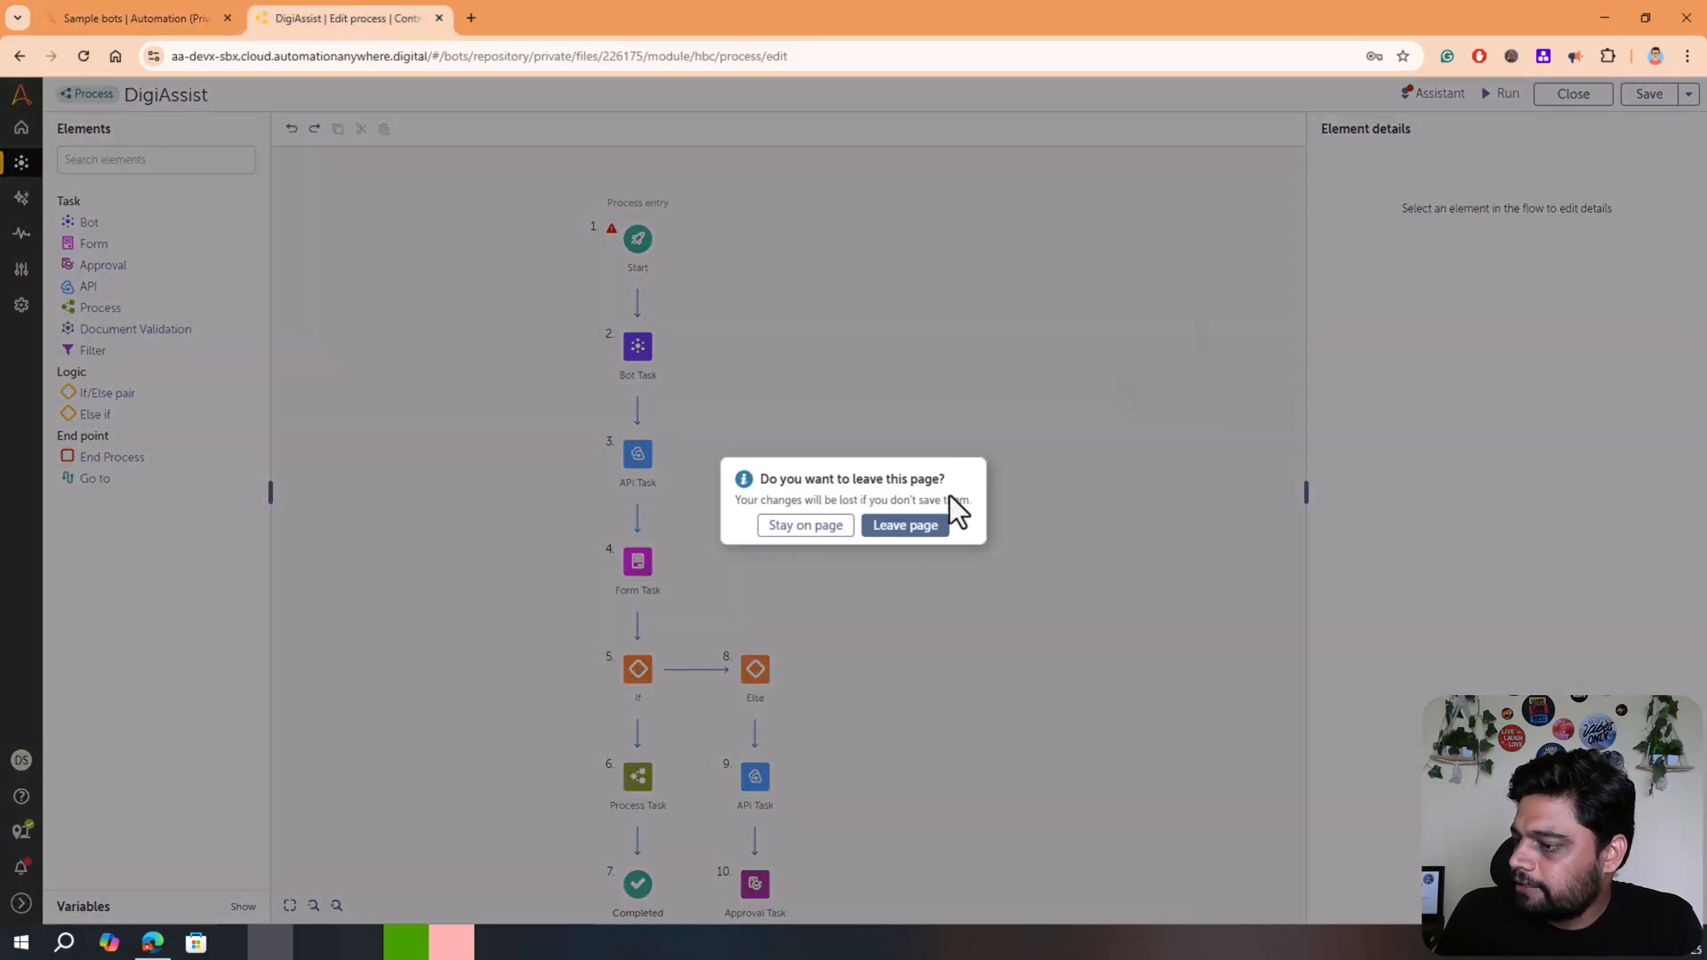
pyautogui.click(836, 527)
pyautogui.click(1643, 105)
pyautogui.click(1564, 97)
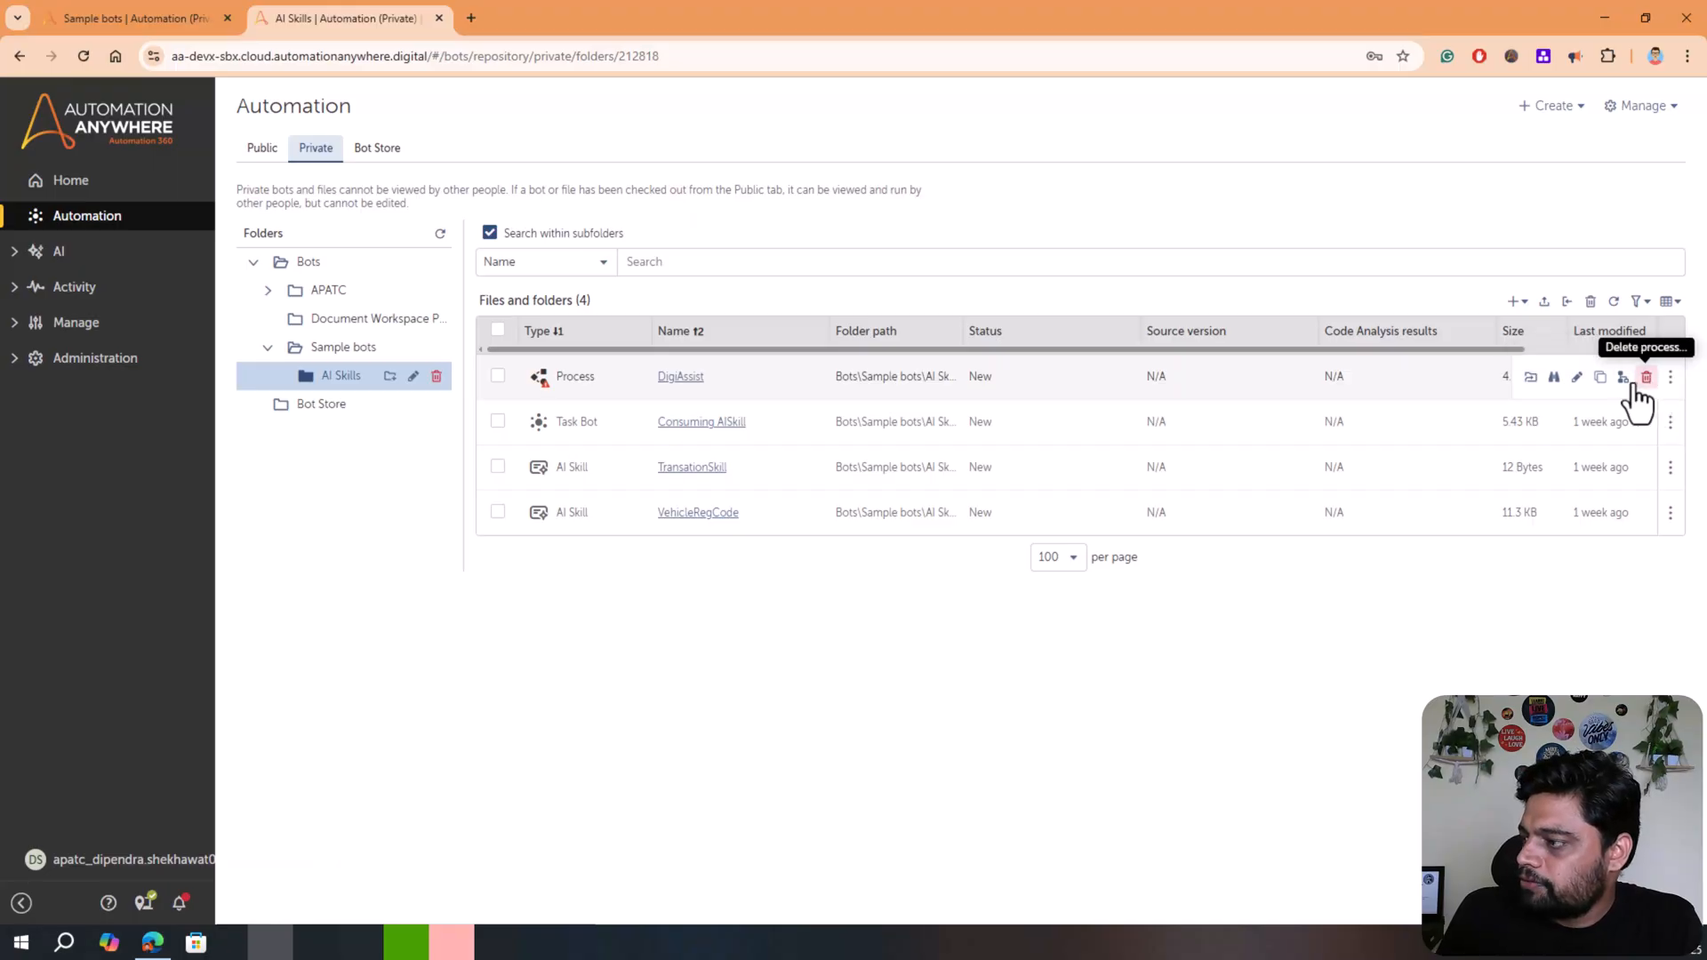
pyautogui.click(166, 16)
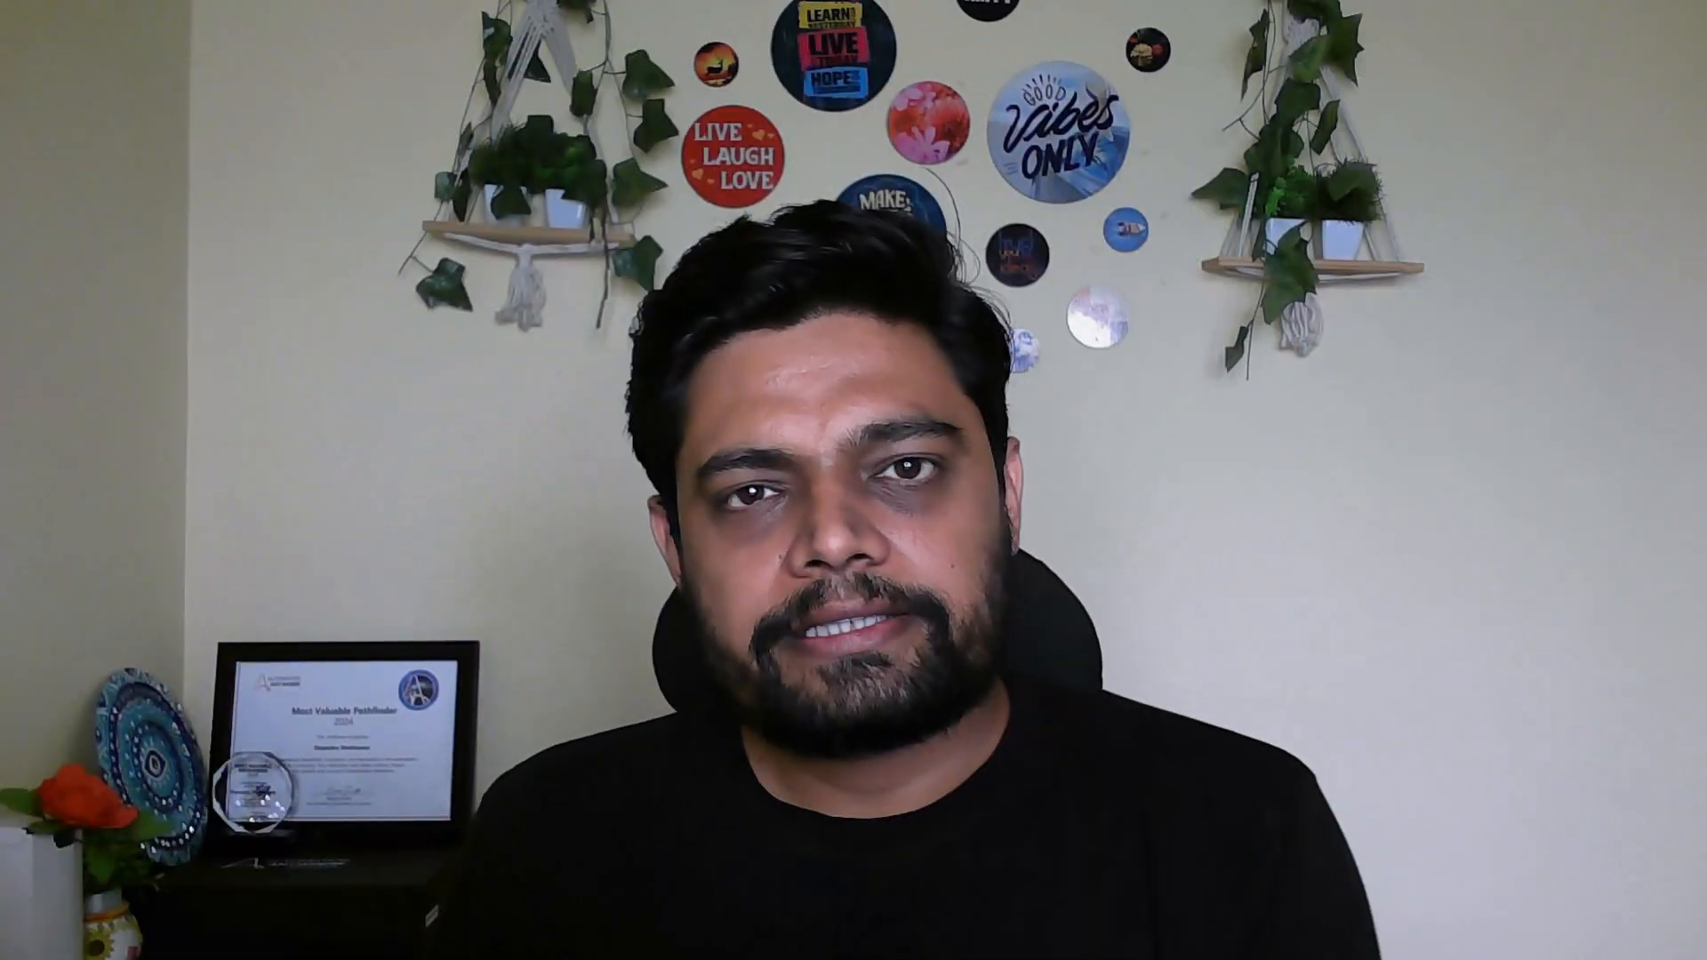